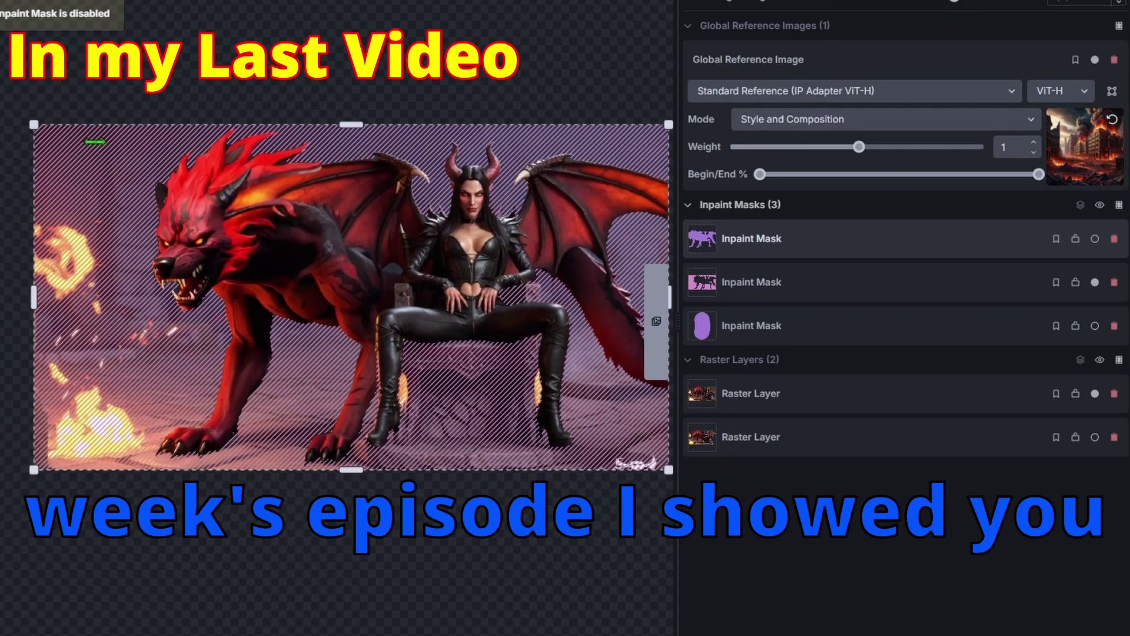
Step: Pan the canvas and page through the example preview images
drag(121, 164, 49, 151)
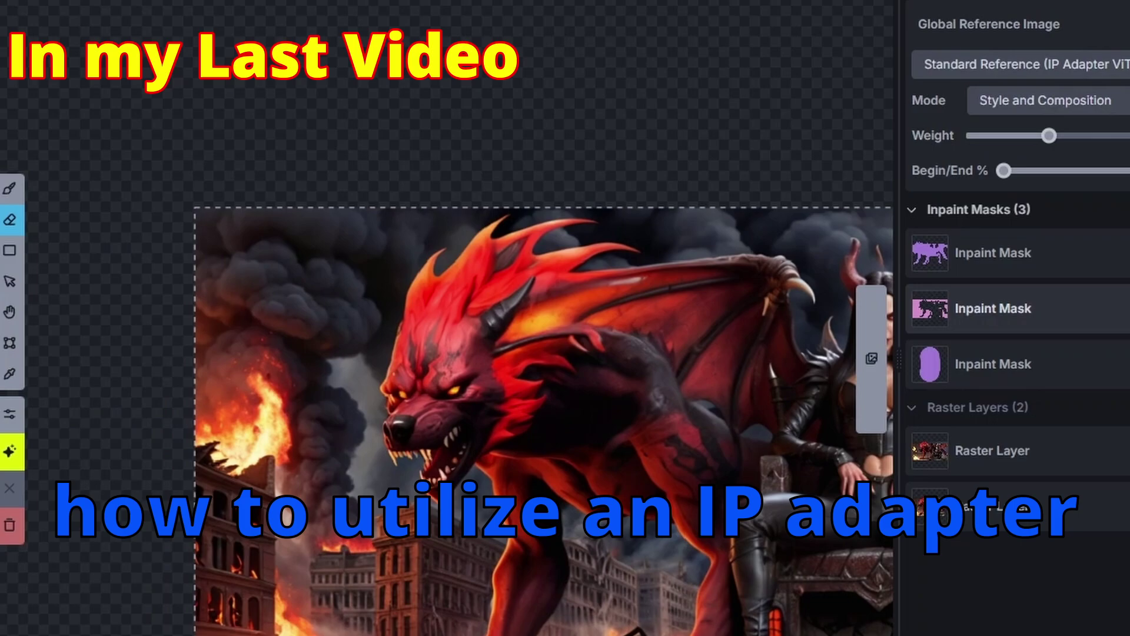
scroll(412, 548, up, 4)
drag(482, 527, 434, 538)
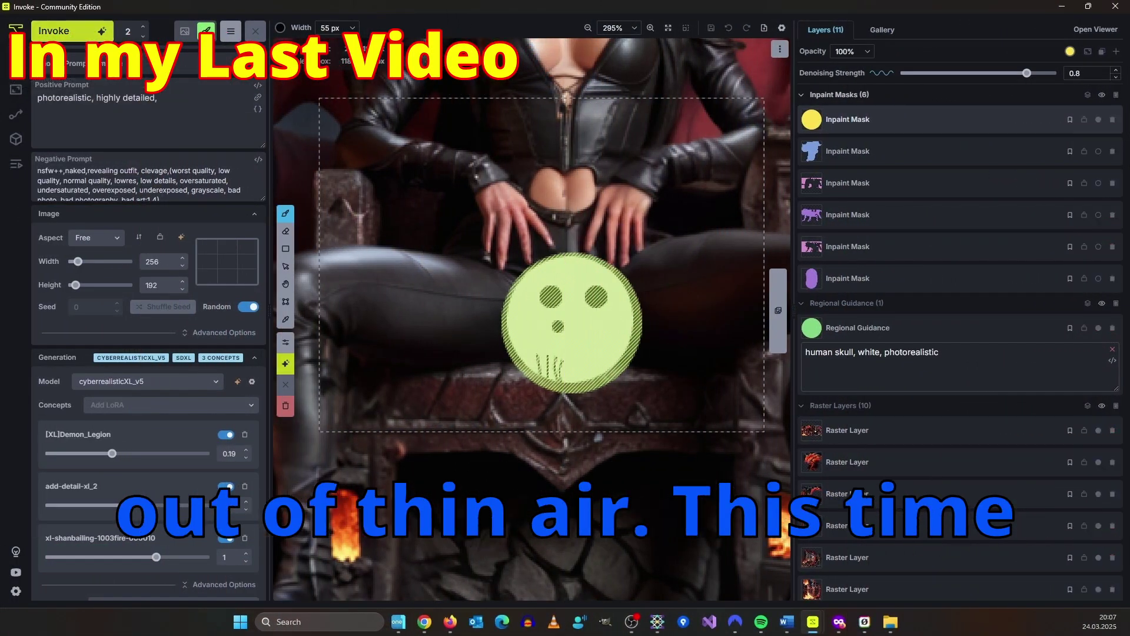
scroll(558, 268, down, 3)
click(72, 31)
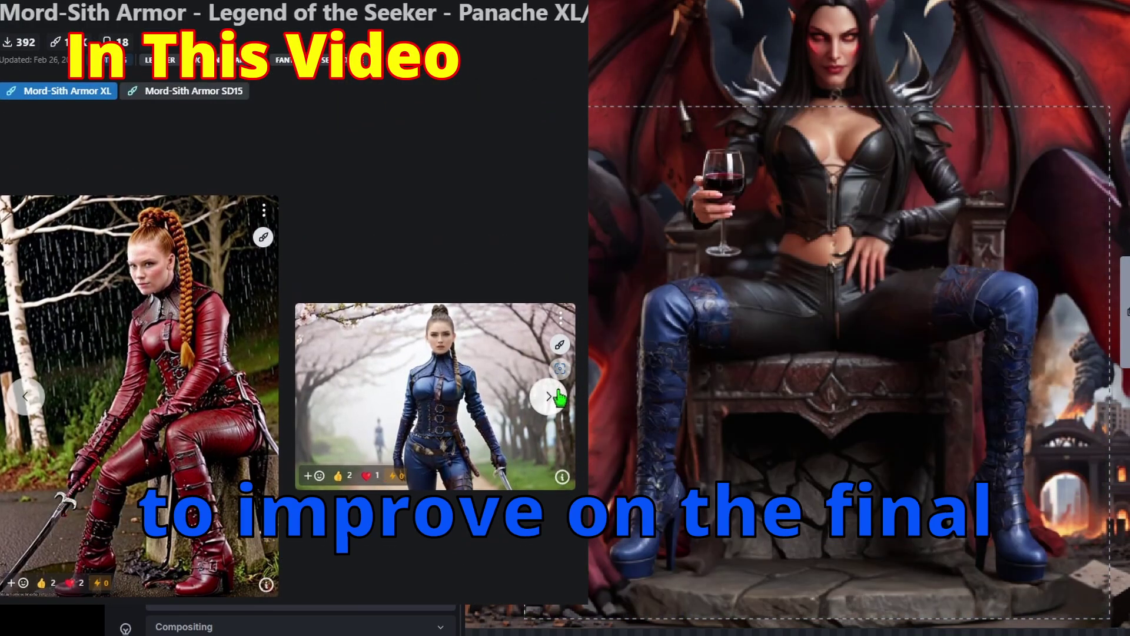
click(556, 397)
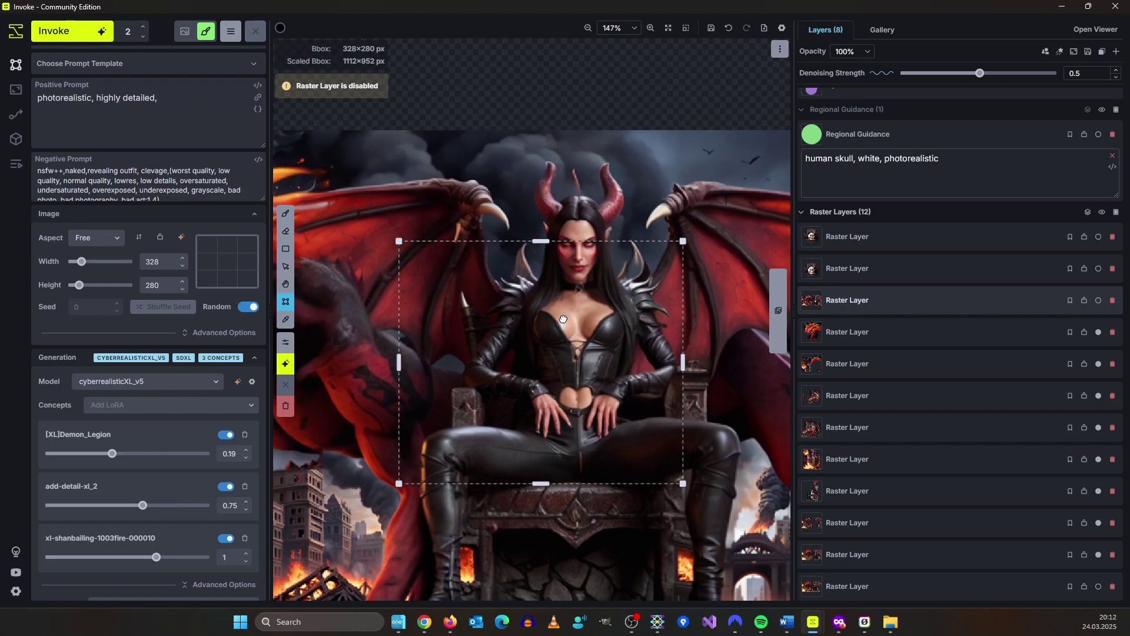
Step: Delete the four old inpaint mask layers and the regional guidance layer
scroll(994, 261, up, 3)
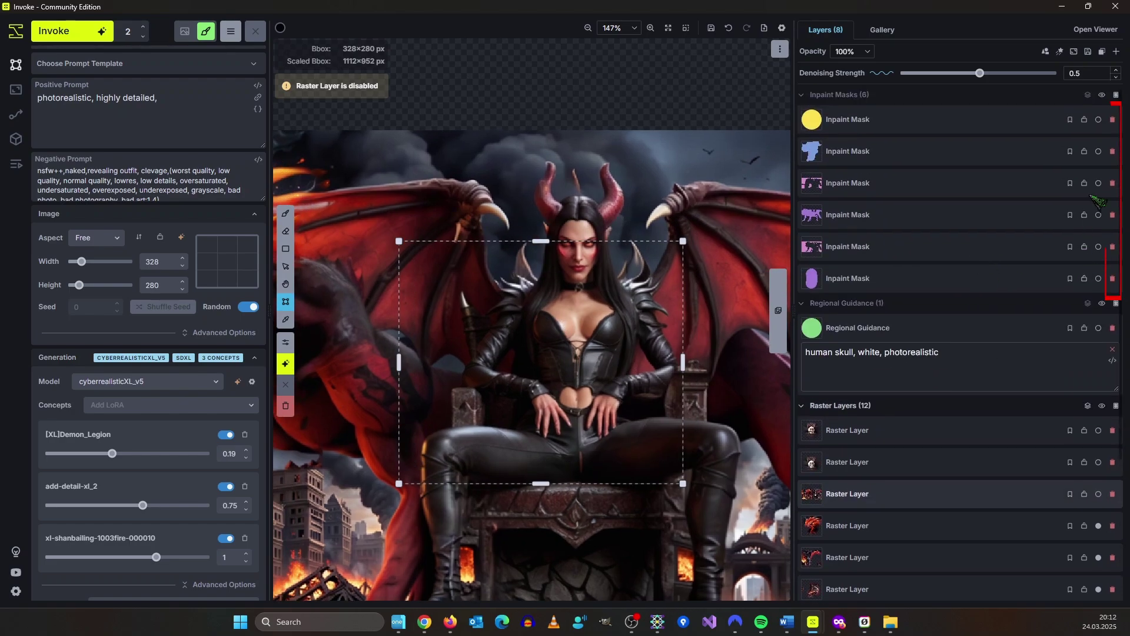
click(1113, 151)
click(1113, 152)
click(1113, 152)
click(1113, 151)
click(1113, 152)
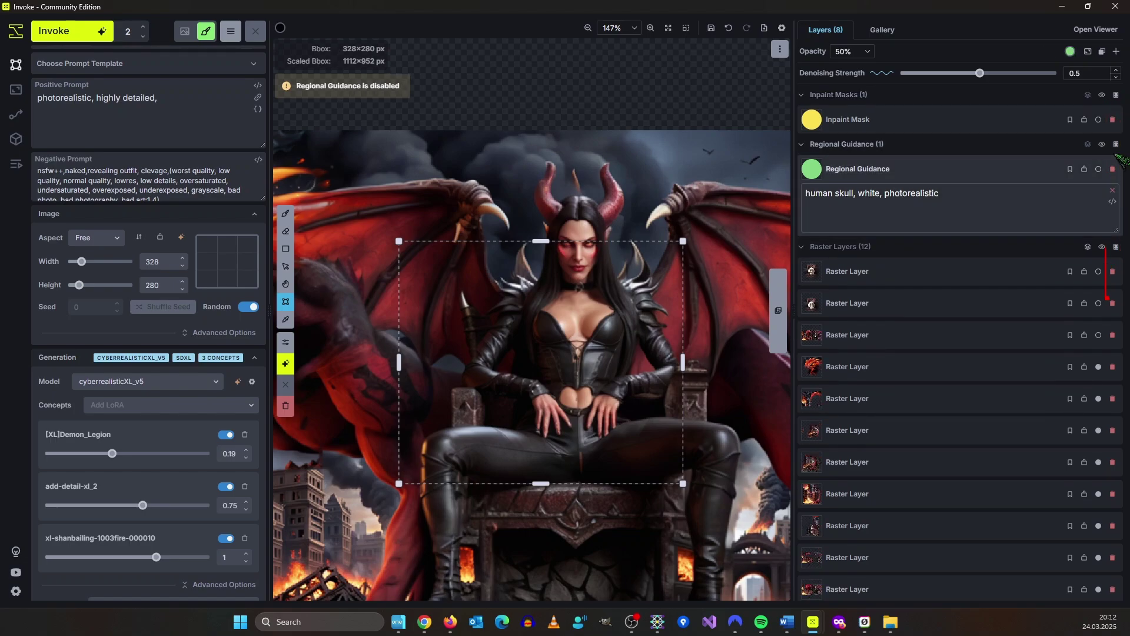
click(1113, 121)
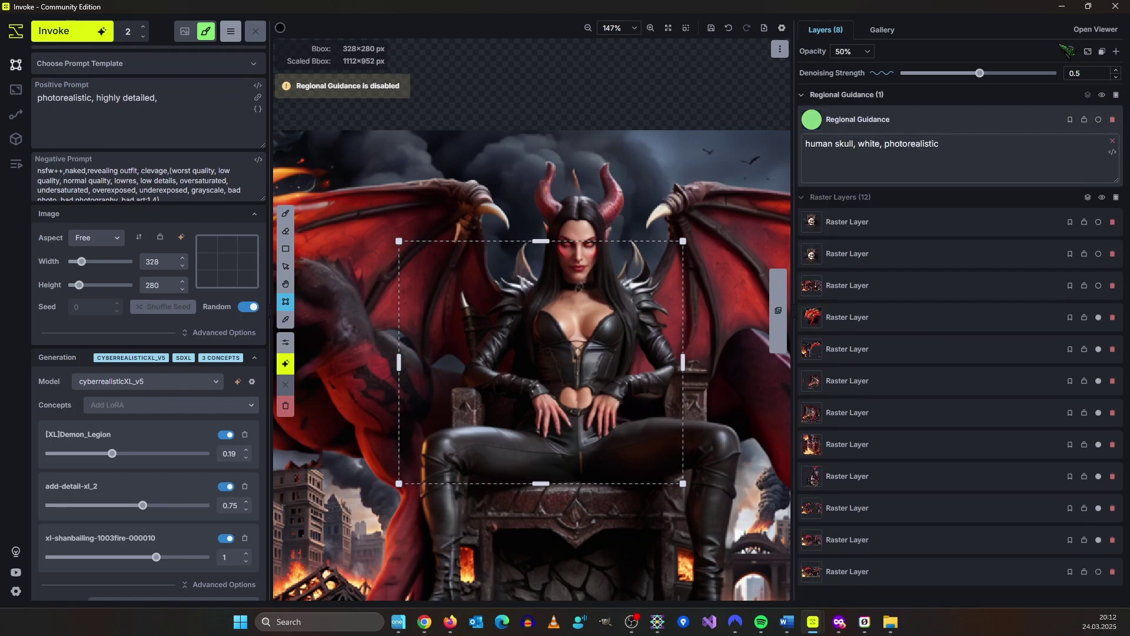
click(1113, 120)
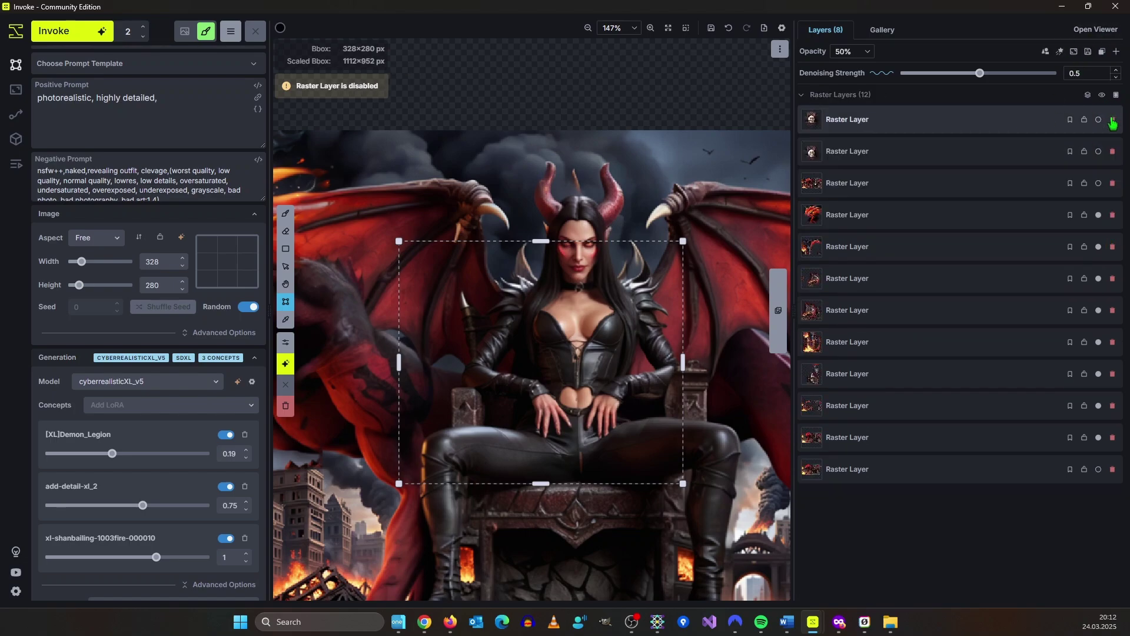
Step: Add a new inpaint mask and brush it over the left arm and hand
click(1116, 52)
click(1071, 128)
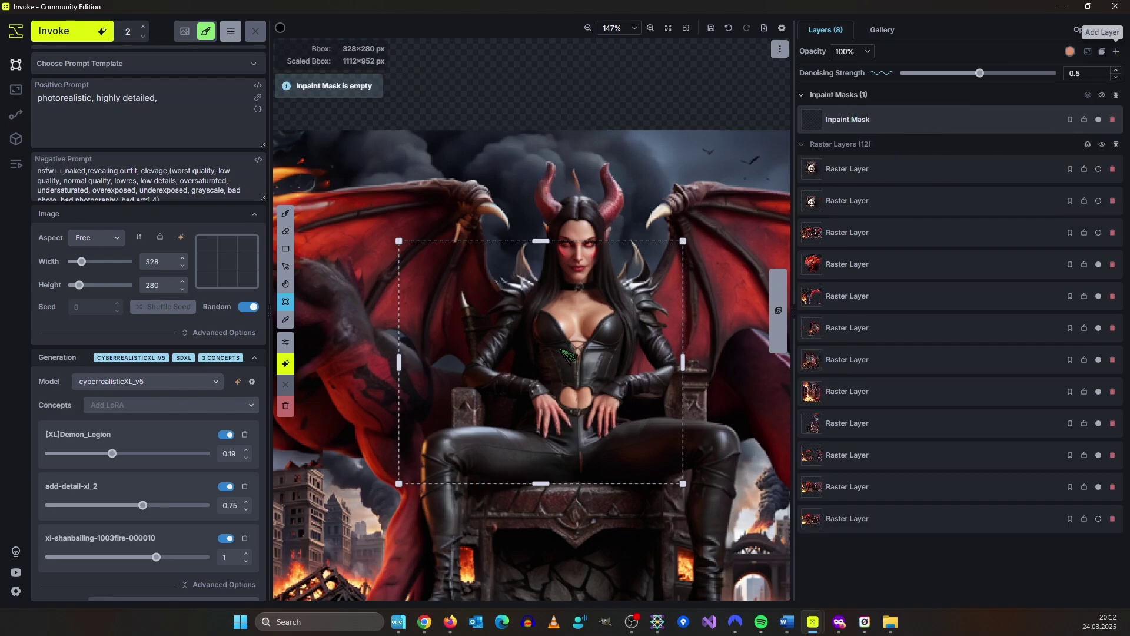
scroll(514, 355, up, 3)
scroll(306, 289, down, 3)
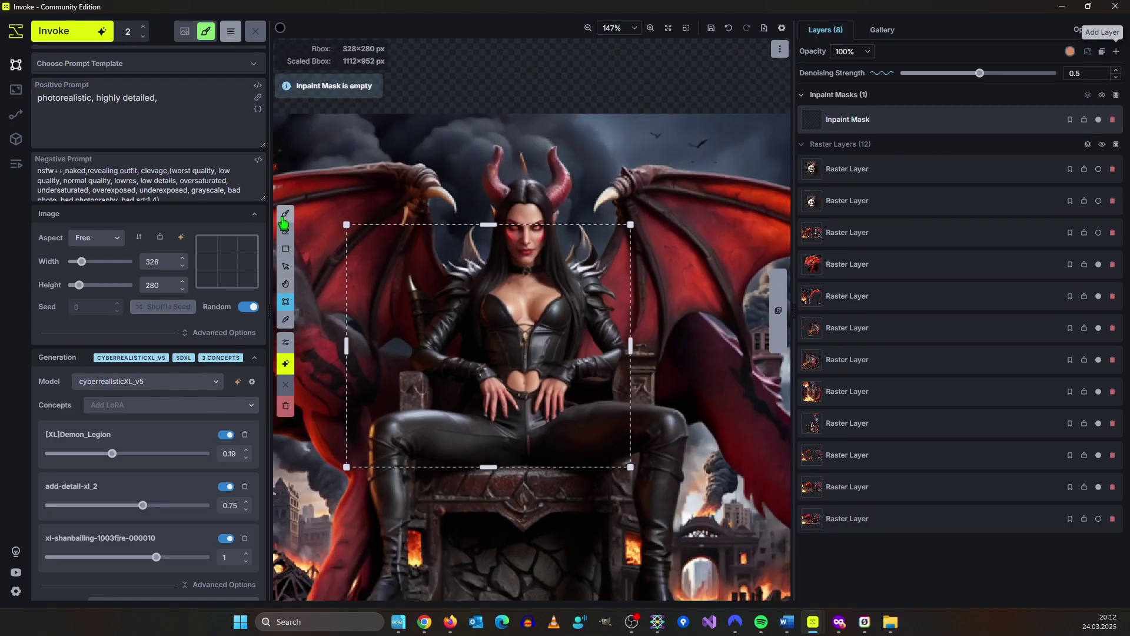
click(284, 215)
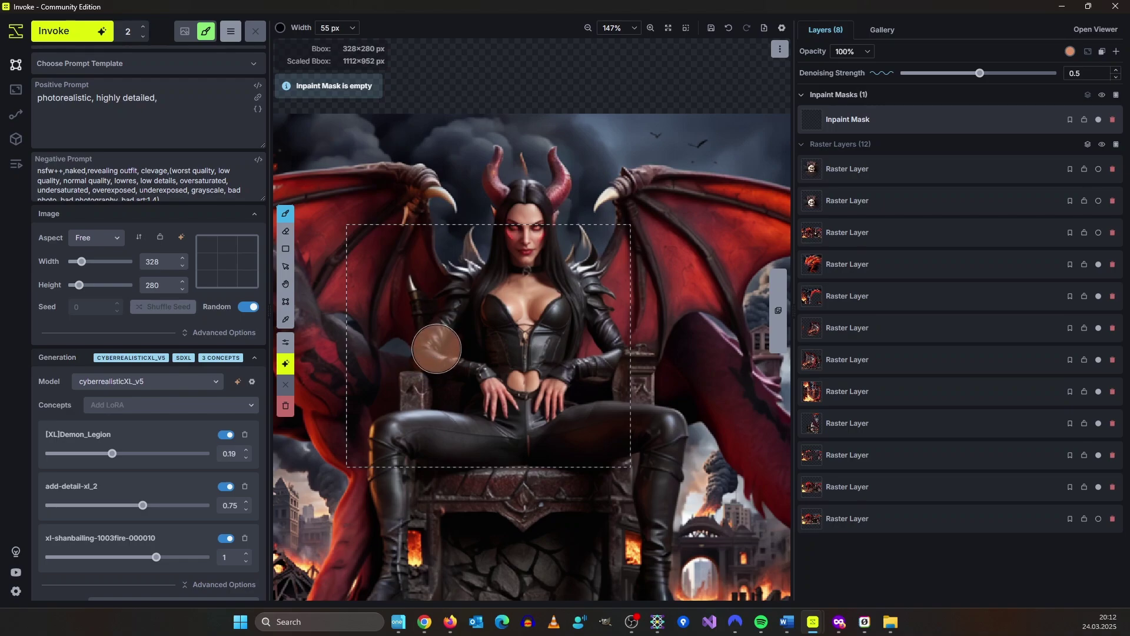
mouse_move(435, 348)
mouse_down()
mouse_move(475, 369)
mouse_move(507, 415)
mouse_up()
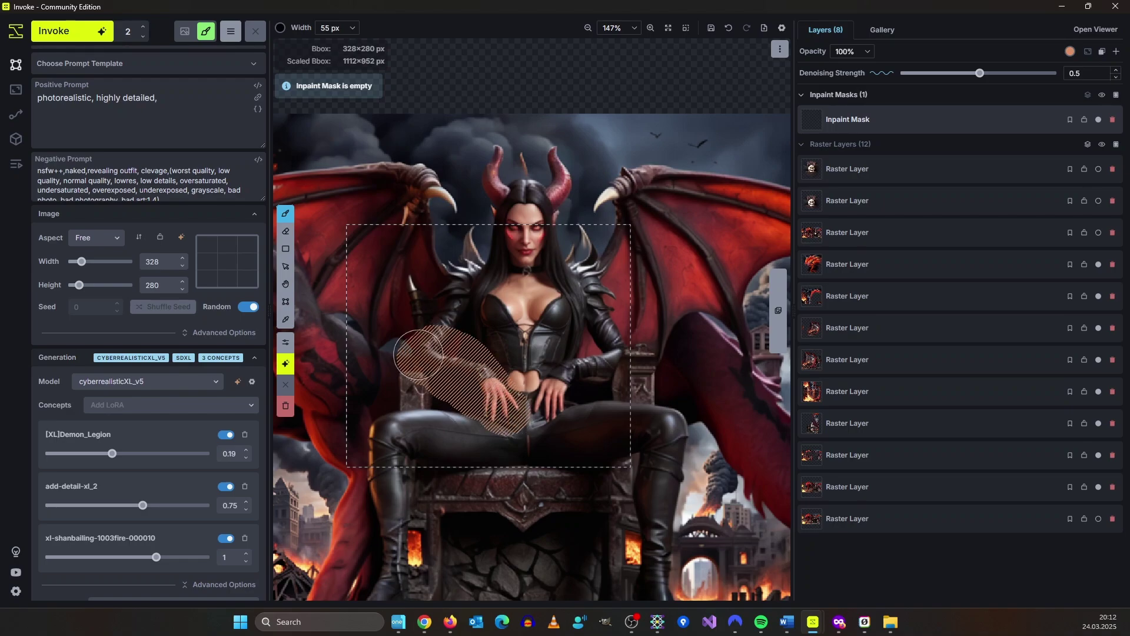
drag(446, 331, 446, 327)
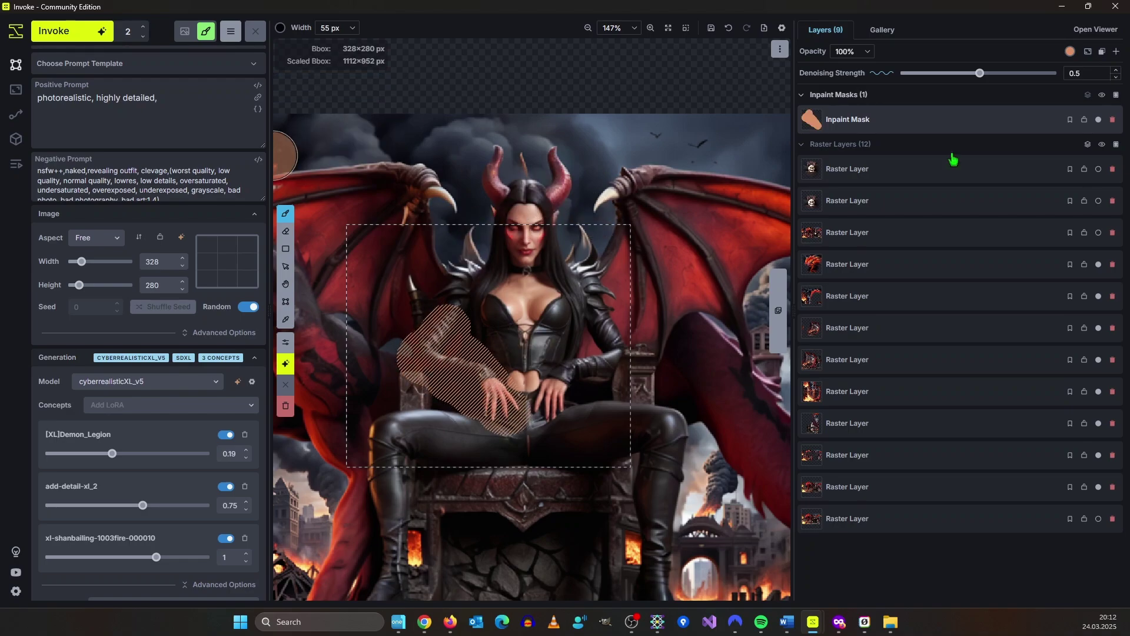
Step: Remix the demon-on-throne gallery image to recall its prompt, size and LoRAs
click(877, 28)
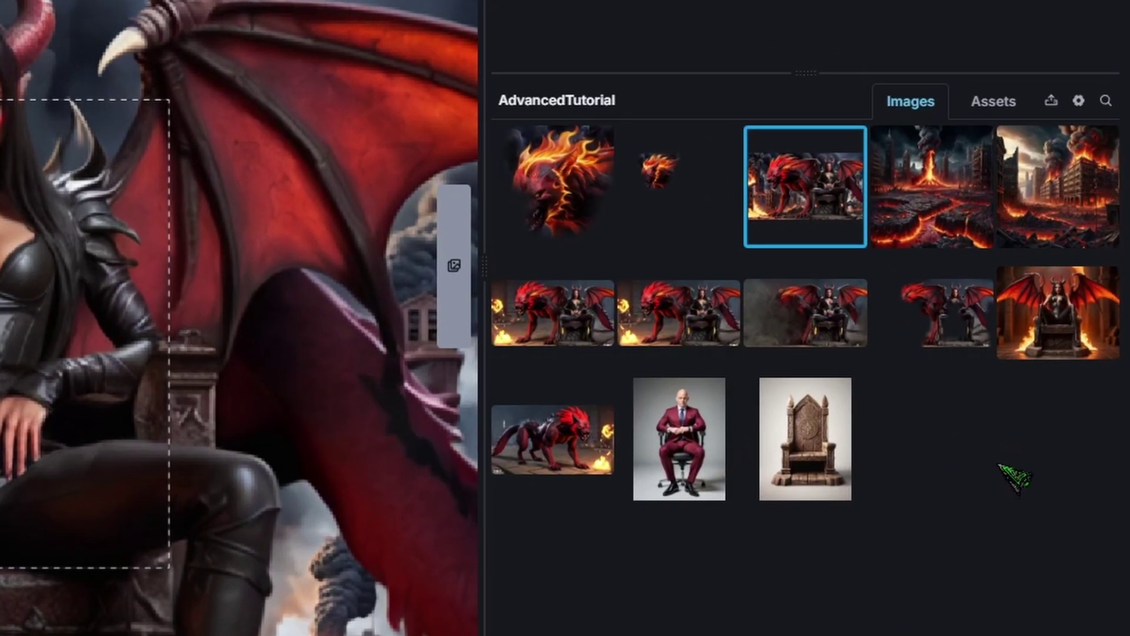
mouse_move(1074, 342)
right_click(1053, 326)
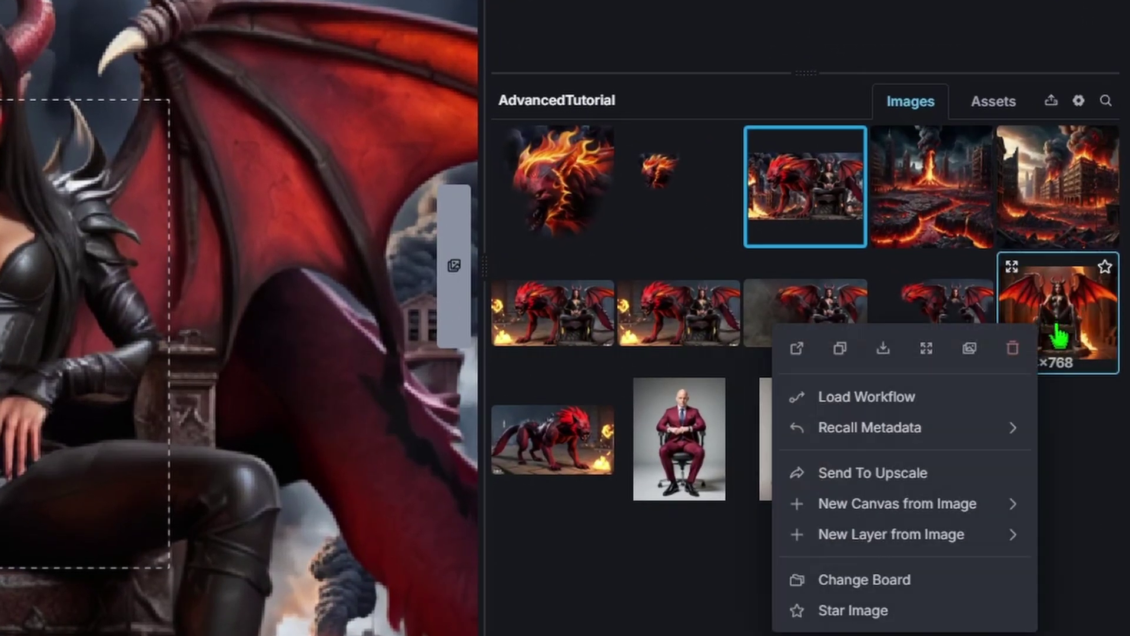
mouse_move(977, 426)
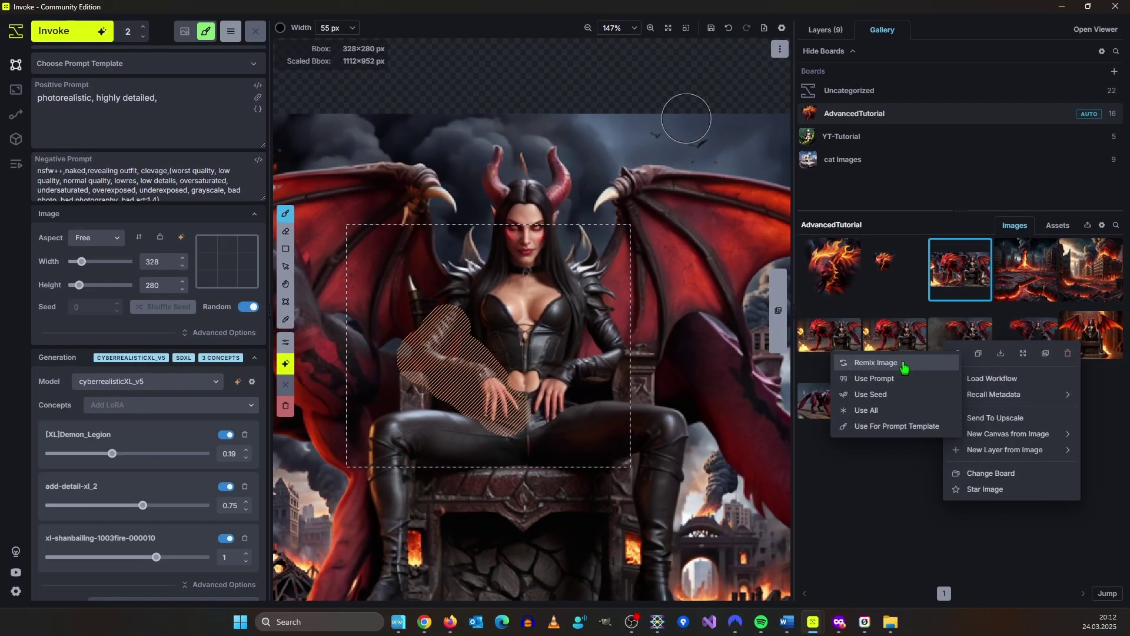
click(697, 368)
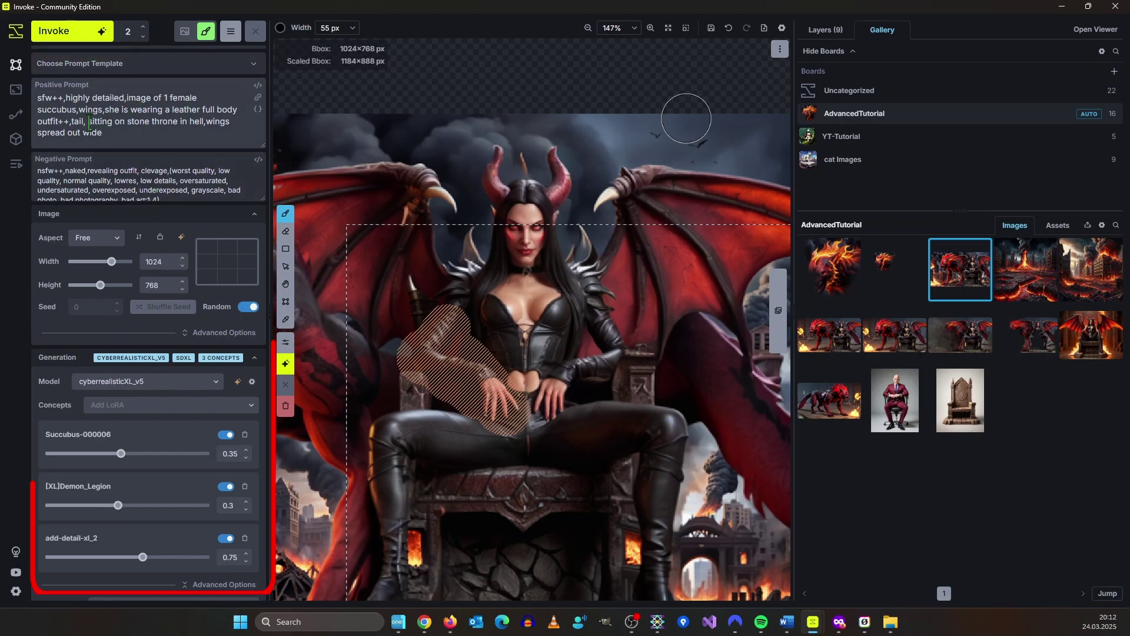
Step: Add ', she is holding a glass of red wine' to the prompt and delete the tail and throne text
click(101, 112)
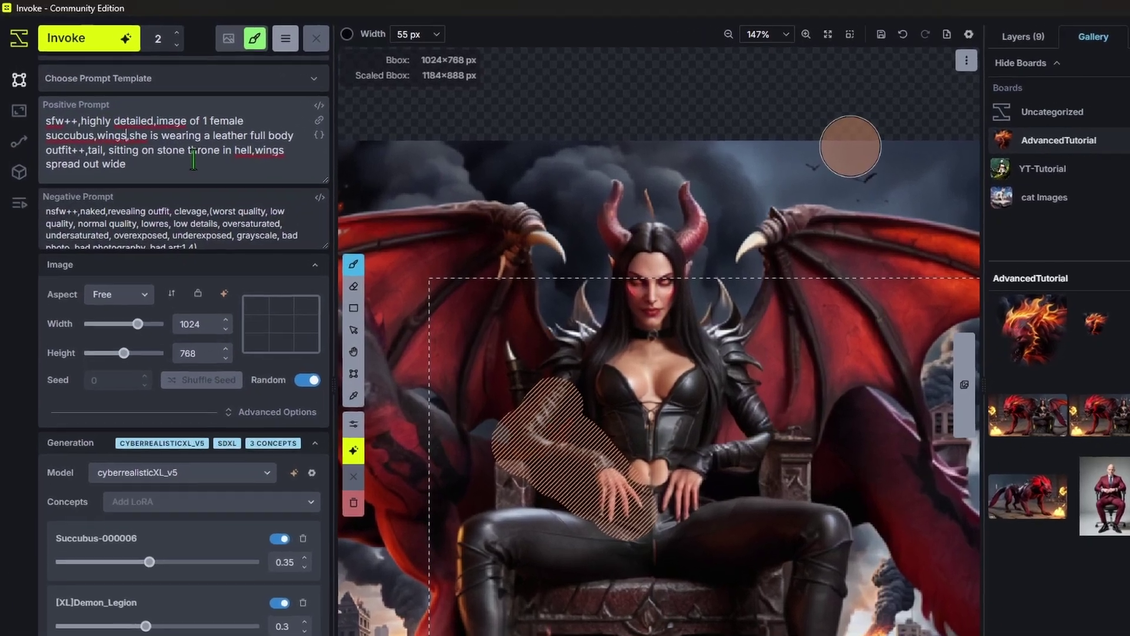
text(, she is )
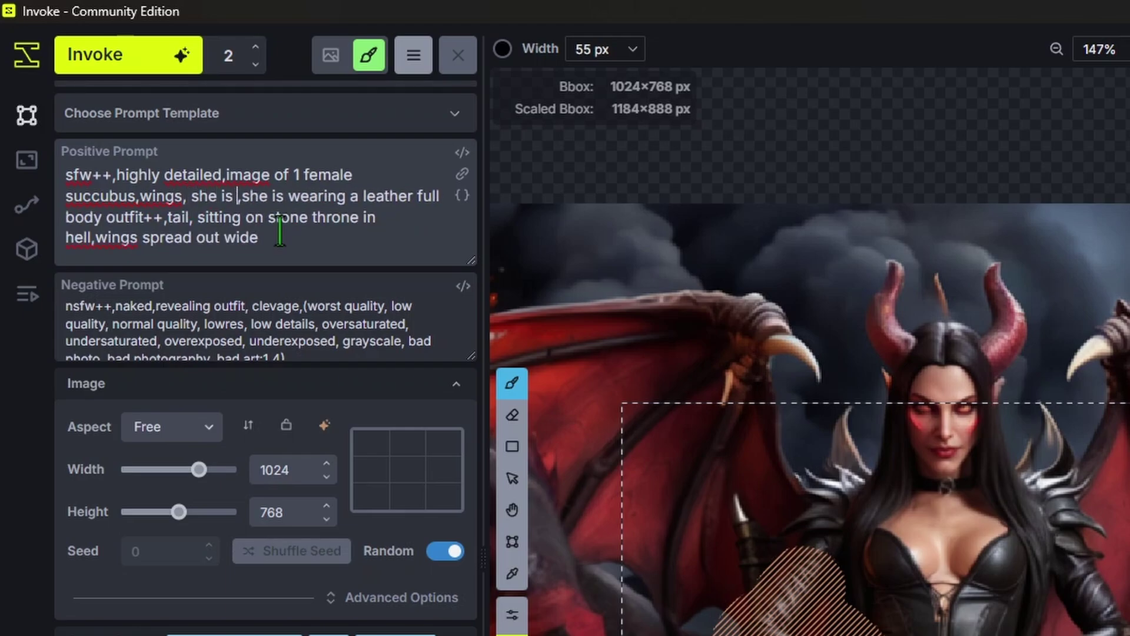
text(holding a glass o)
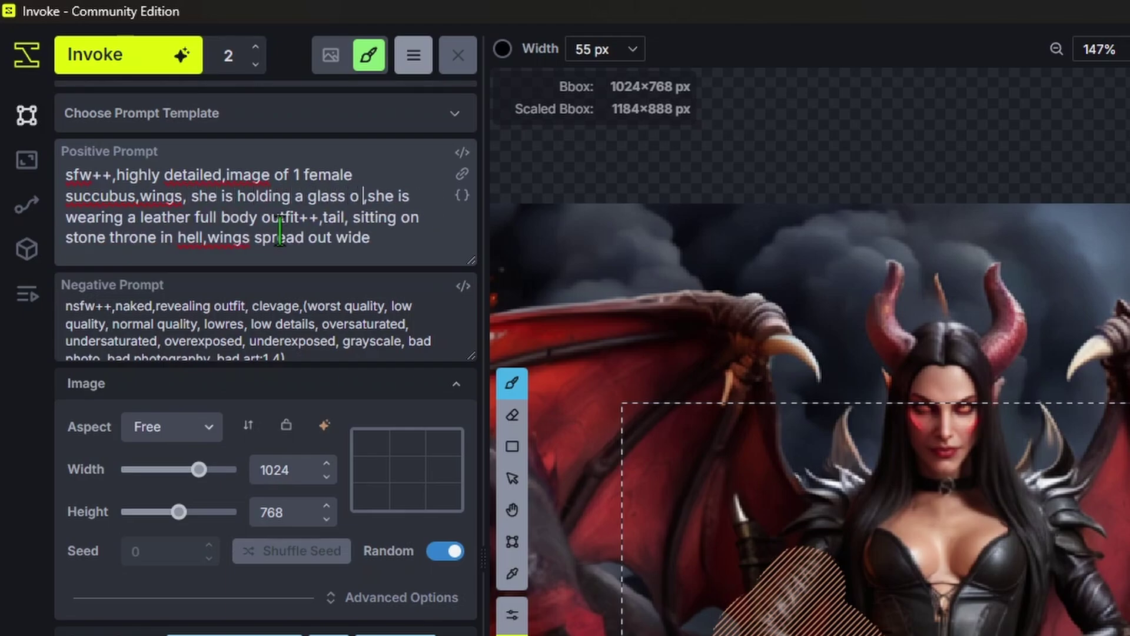
key(BackSpace)
text(f wineed)
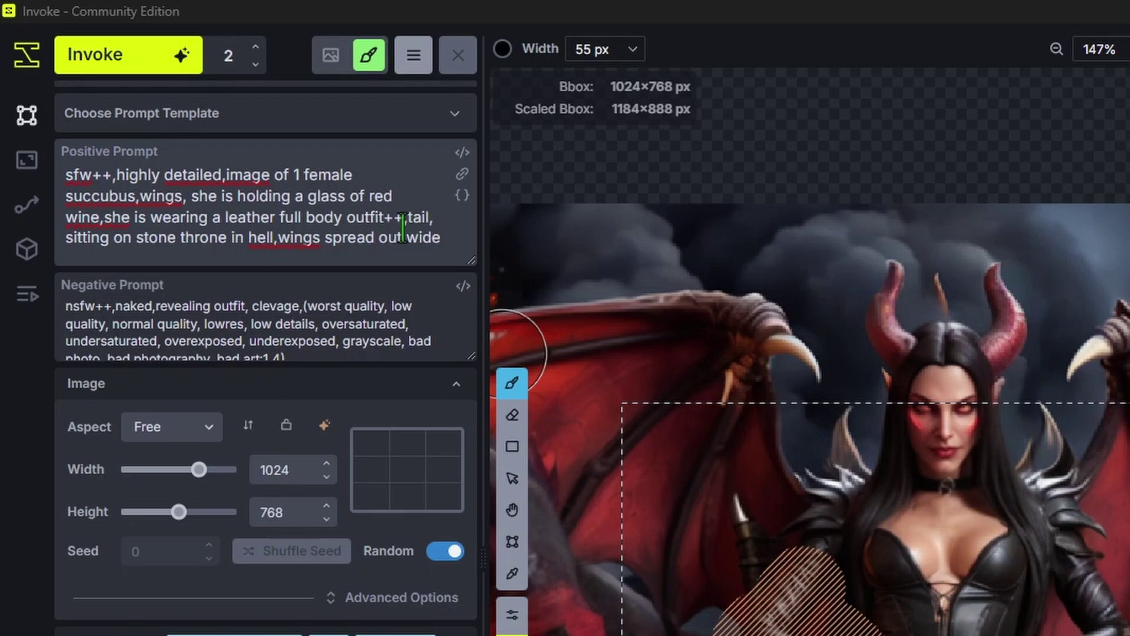
drag(403, 226, 203, 231)
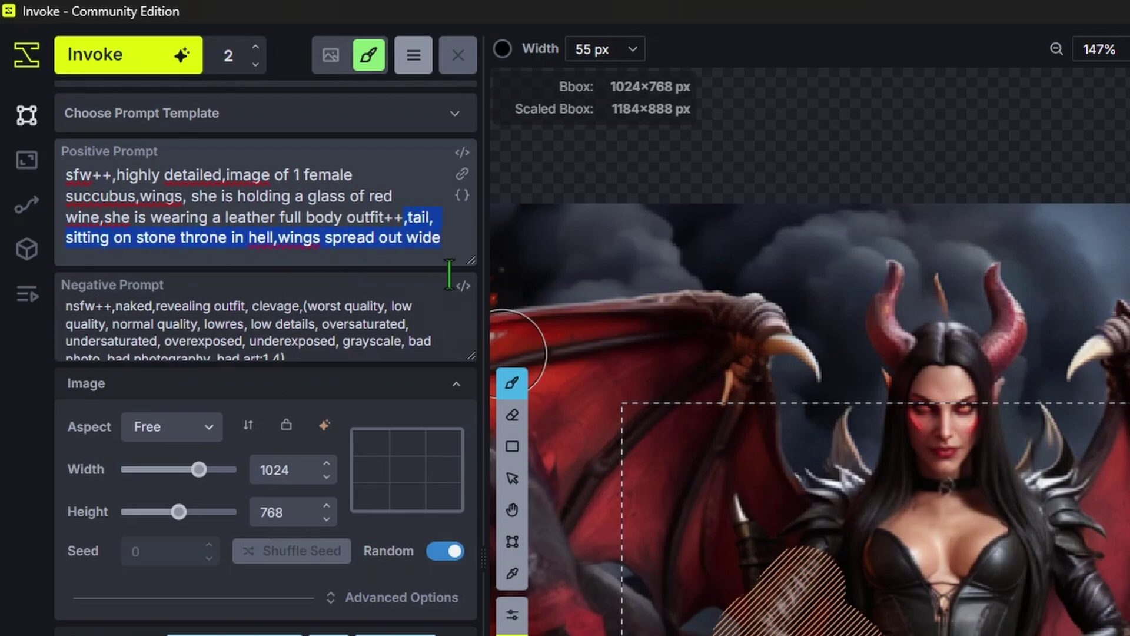
key(BackSpace)
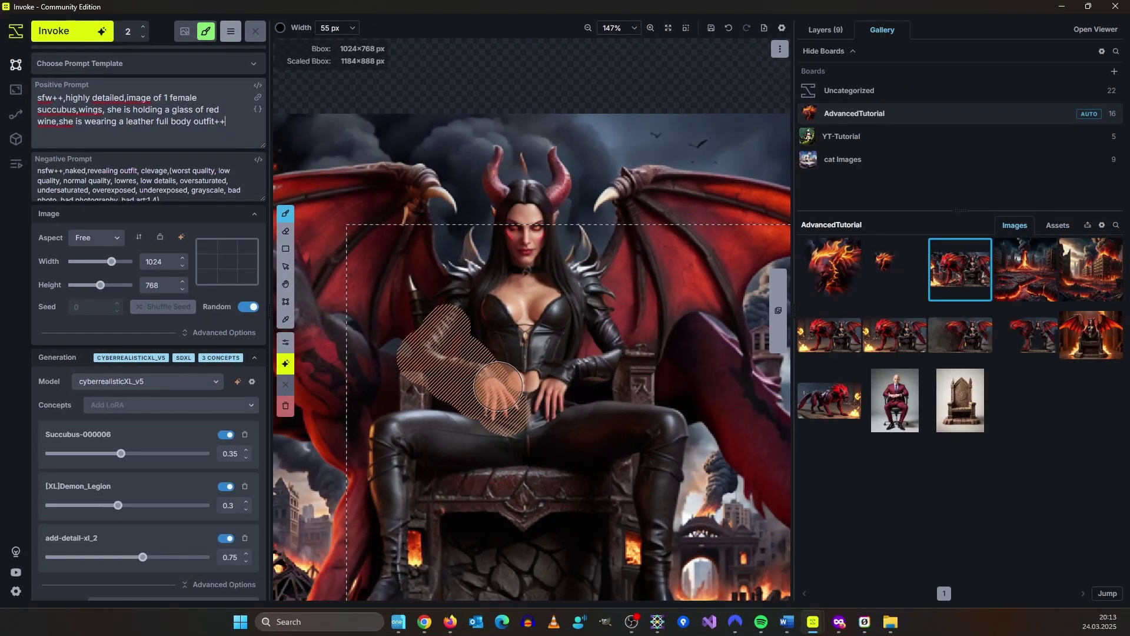
Step: Extend the inpaint mask over the hand, arm and torso
drag(507, 406, 503, 381)
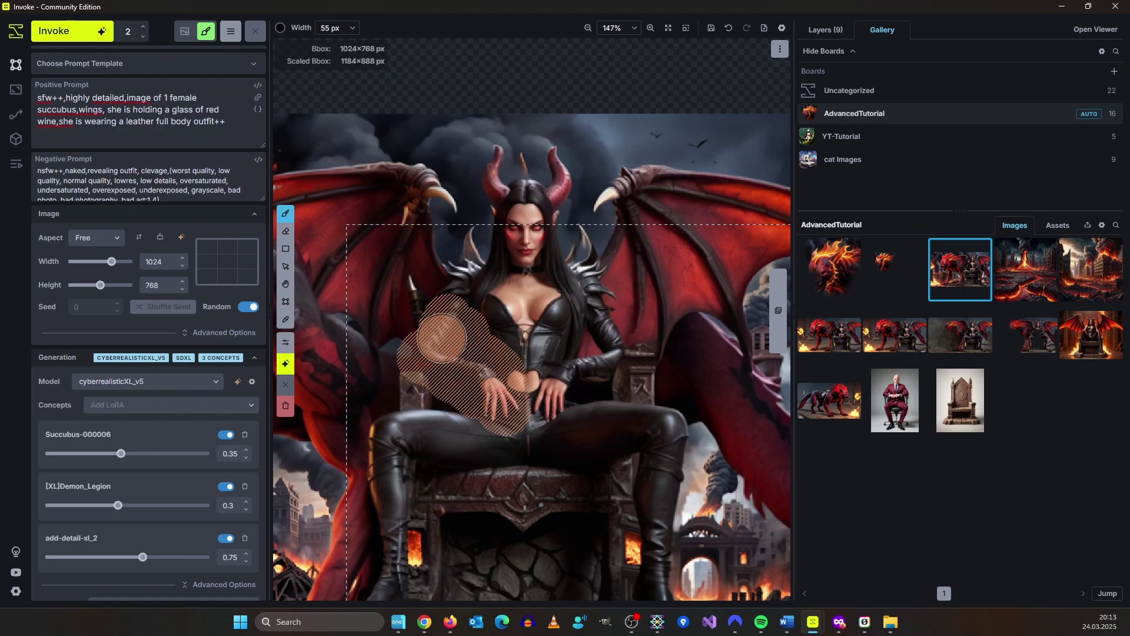
mouse_move(442, 339)
mouse_down()
mouse_move(453, 291)
mouse_move(447, 306)
mouse_move(436, 301)
mouse_move(441, 392)
mouse_move(506, 424)
mouse_up()
click(827, 32)
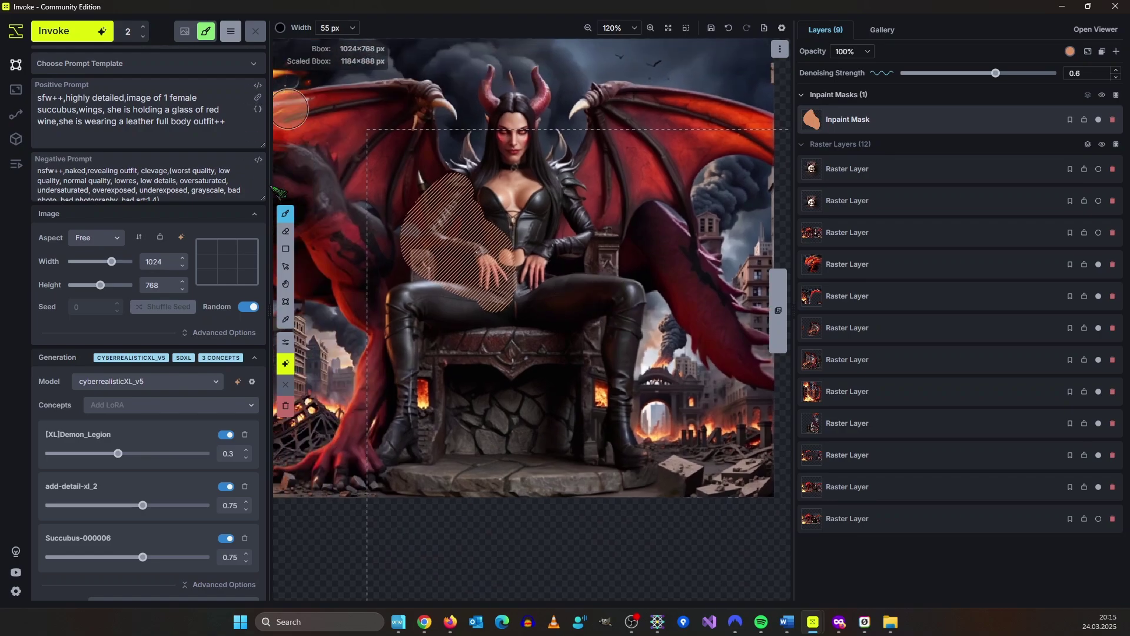
Step: Shrink the generation box to 384×320 around the mask
click(285, 302)
scroll(492, 346, down, 5)
drag(492, 347, 350, 245)
drag(715, 443, 476, 252)
scroll(372, 259, up, 5)
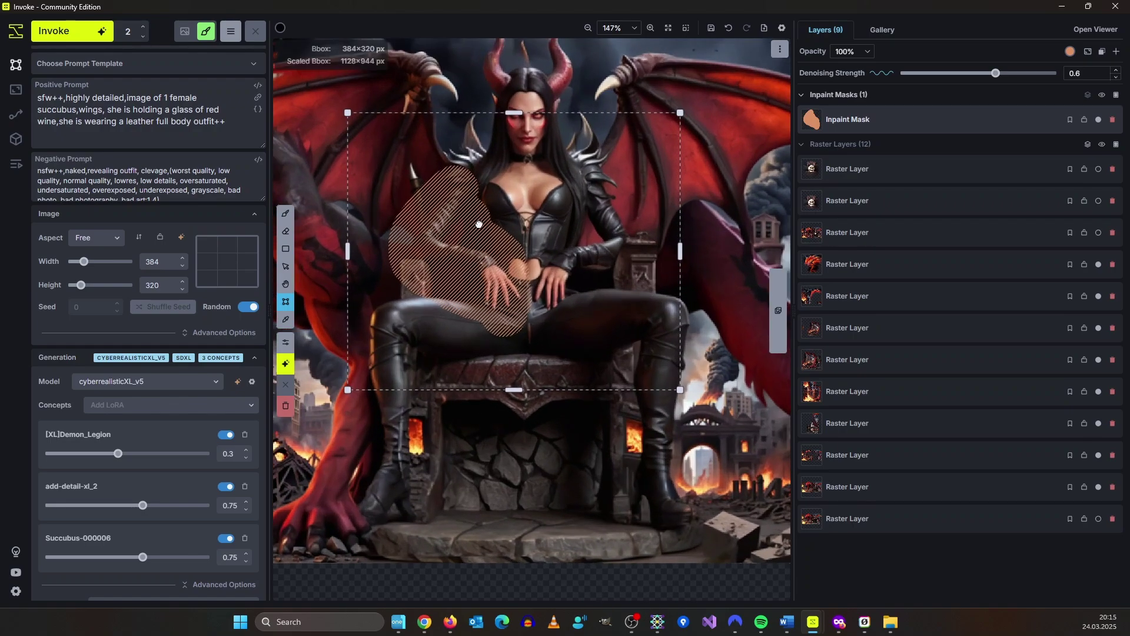
scroll(538, 340, up, 2)
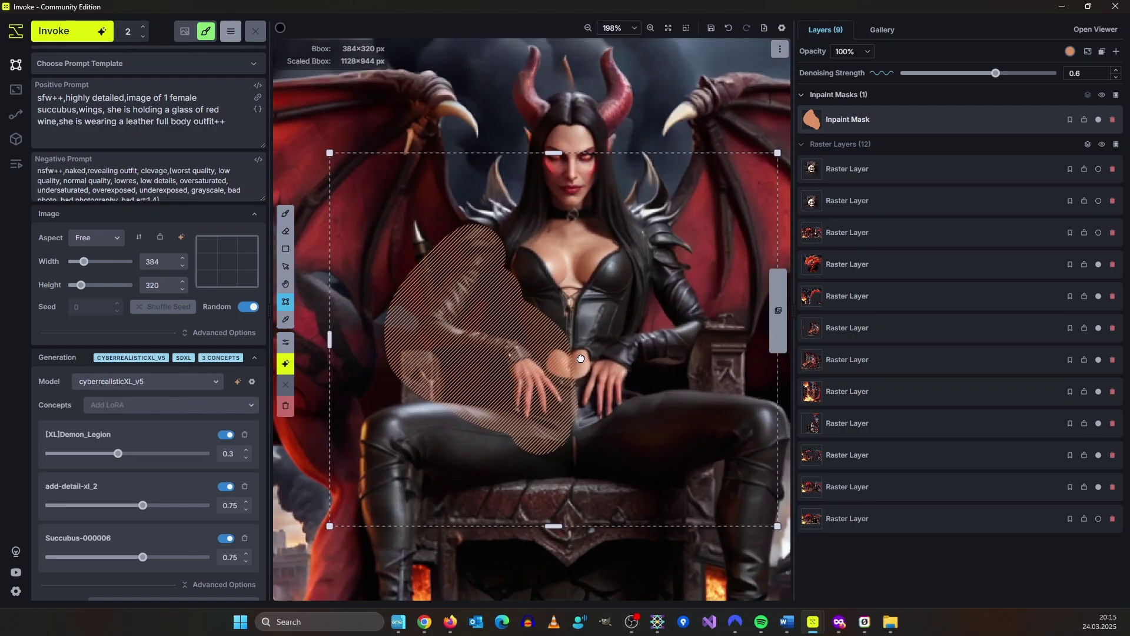
Step: Generate the inpaint, then raise denoising strength to 0.65 and regenerate
click(79, 36)
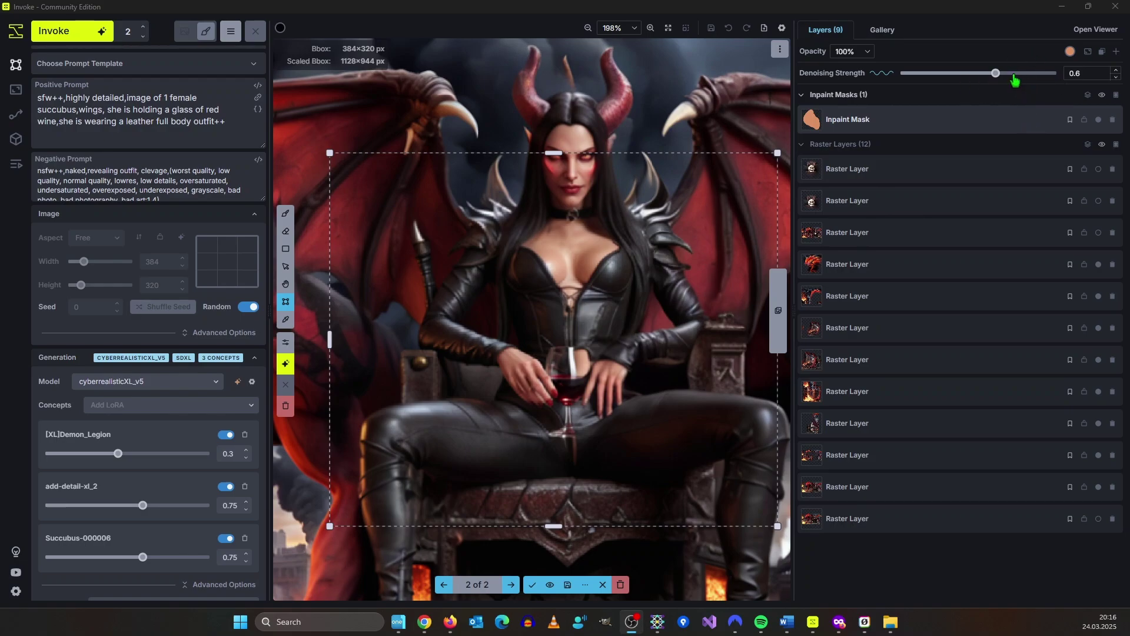
click(1006, 75)
click(78, 33)
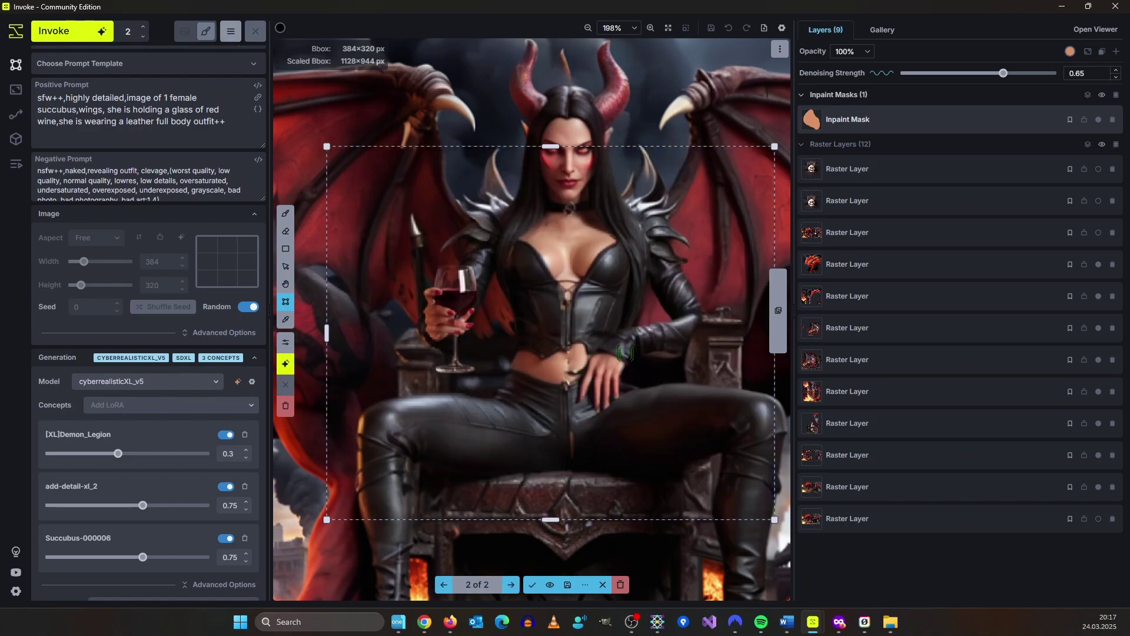
Step: Accept the staged face and erase the mask down to just the hand and glass
scroll(569, 387, up, 5)
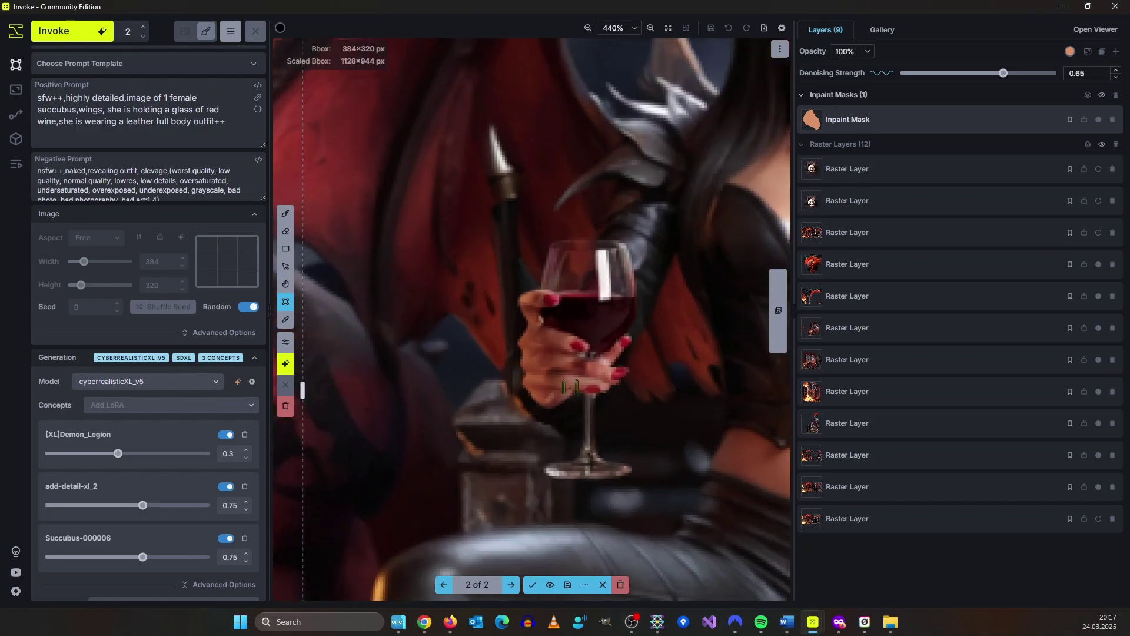
scroll(569, 387, down, 3)
click(532, 585)
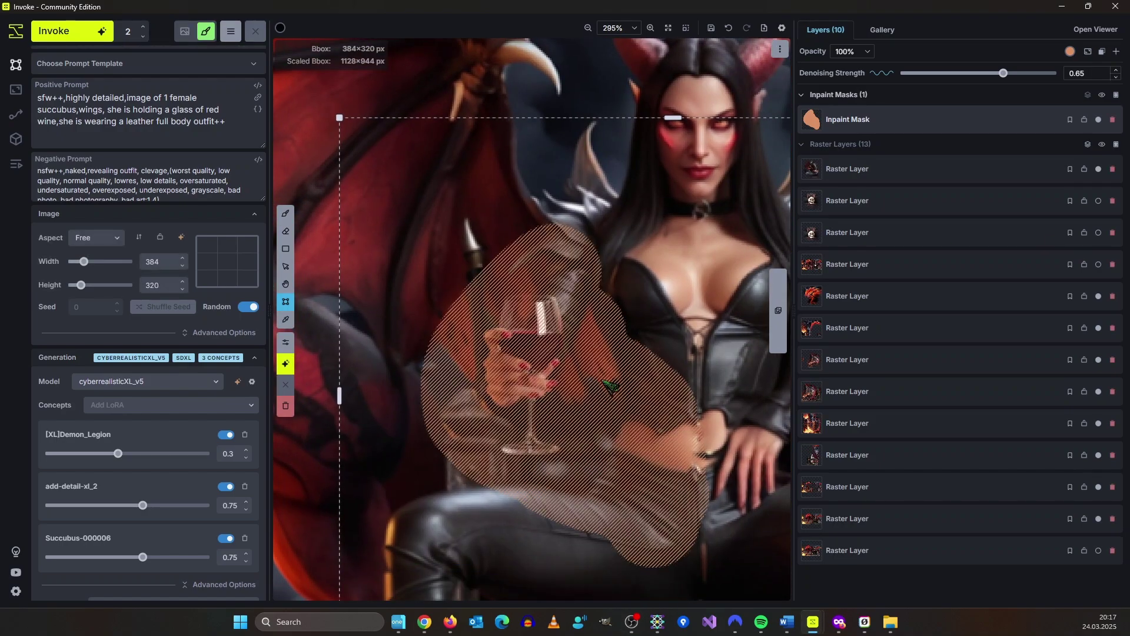
click(288, 232)
mouse_move(600, 520)
mouse_down()
mouse_move(690, 453)
mouse_move(438, 481)
mouse_move(477, 213)
mouse_move(647, 292)
mouse_move(527, 534)
mouse_up()
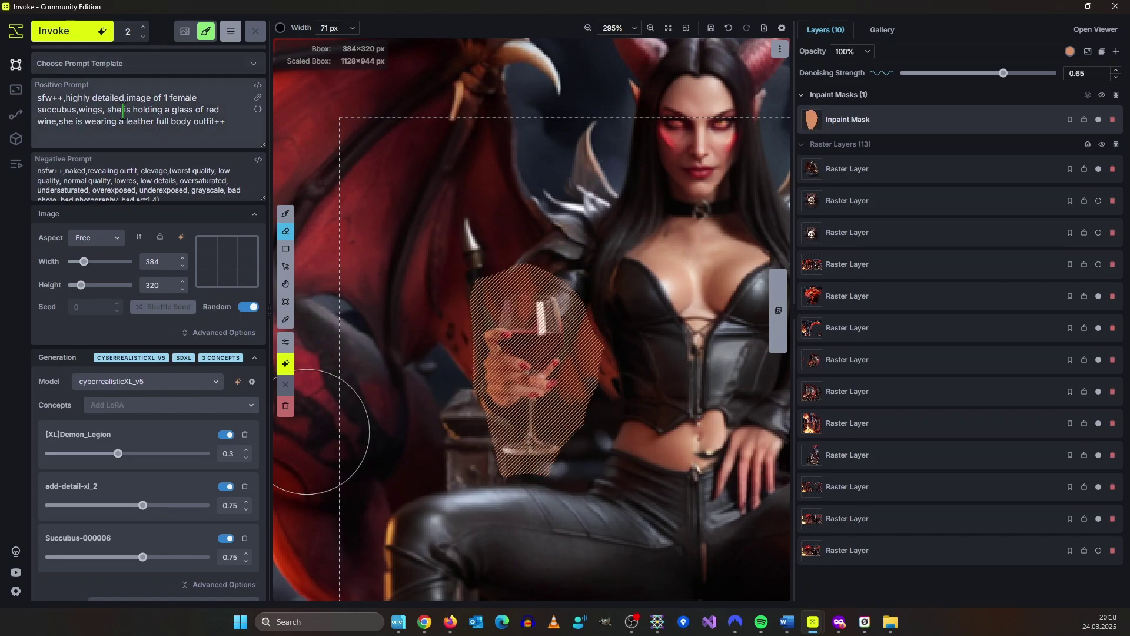
Step: Rewrite the prompt to 'woman holding', removing the succubus, repeated holding and leather outfit wording
drag(107, 109, 90, 98)
key(BackSpace)
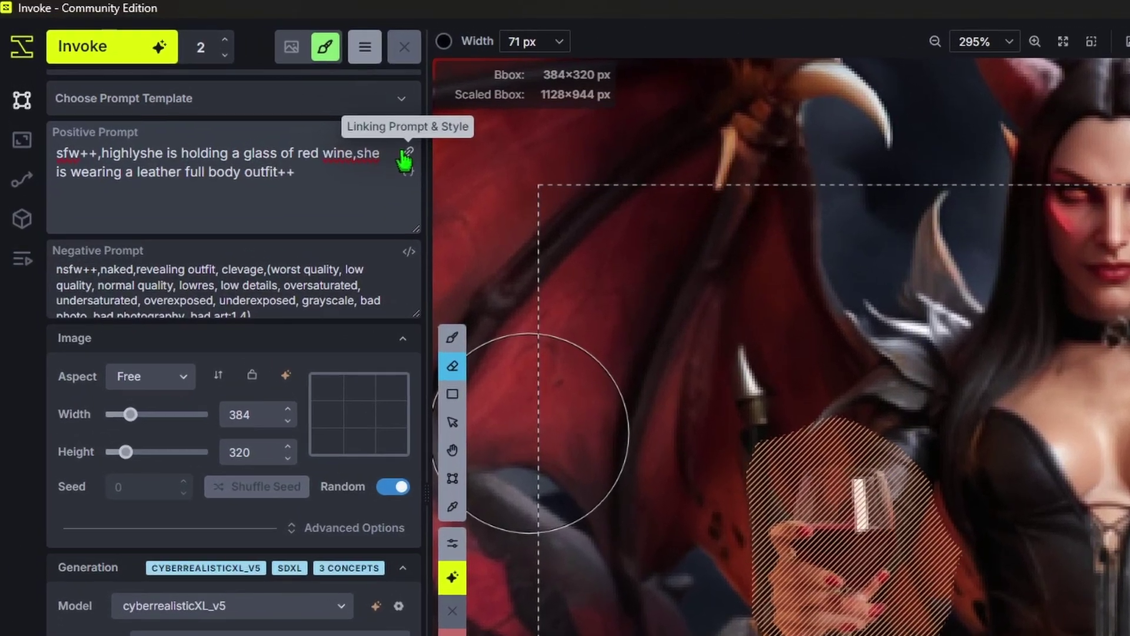
text(,woman)
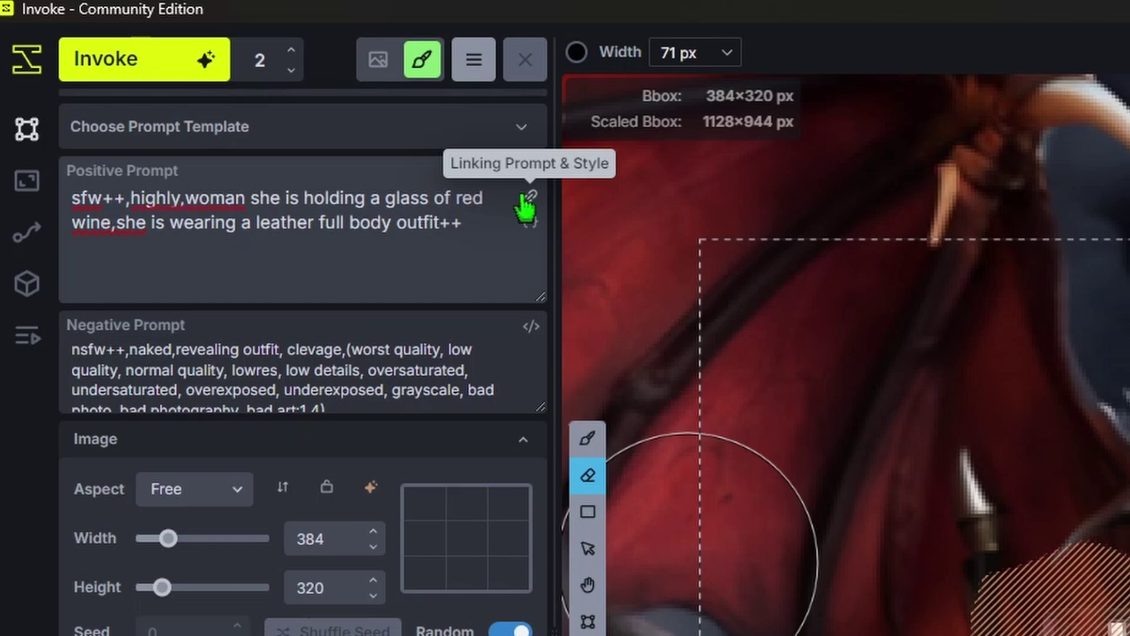
text( holding)
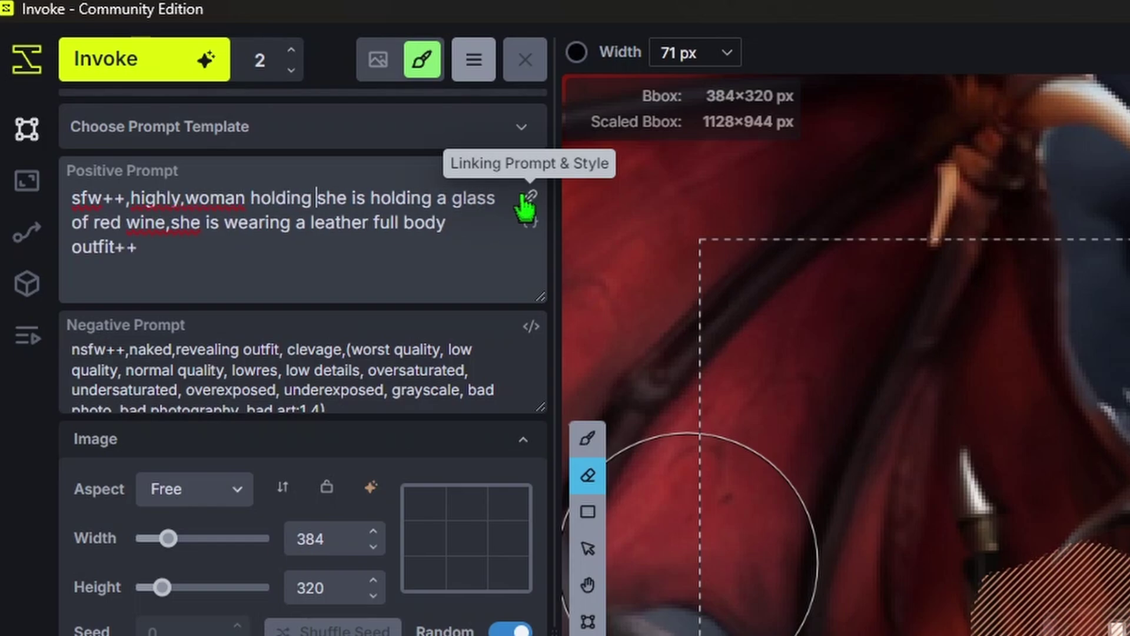
key(shift+Right)
key(shift+Right)
key(BackSpace)
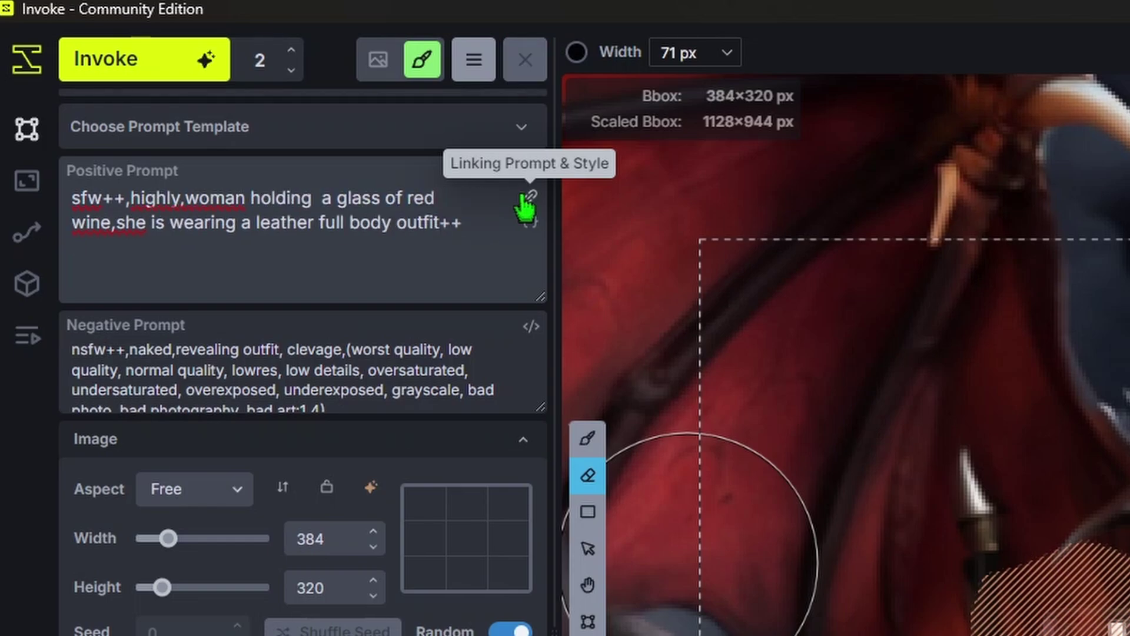
shift+click(118, 223)
key(BackSpace)
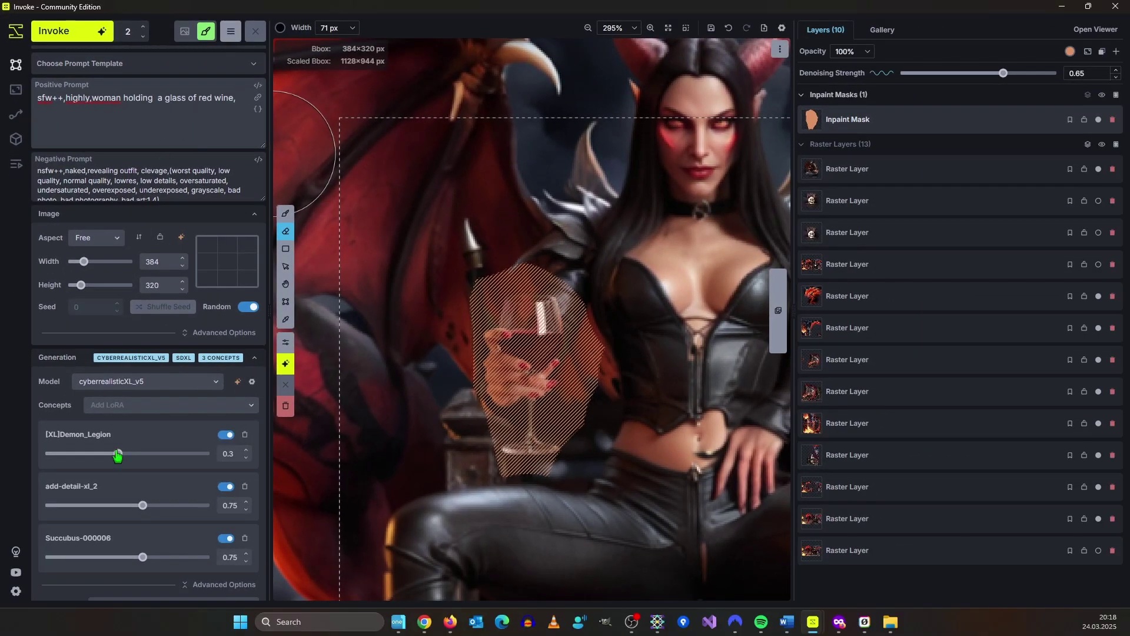
Step: Remove the [XL]Demon_Legion and Succubus-000006 LoRAs
scroll(130, 438, down, 1)
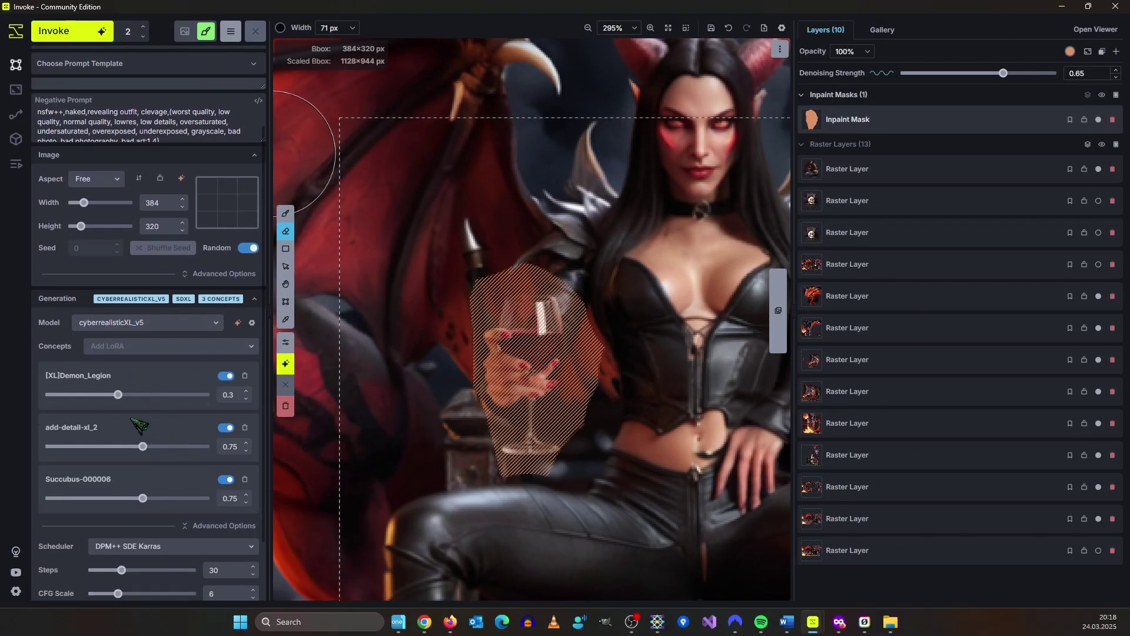
click(245, 376)
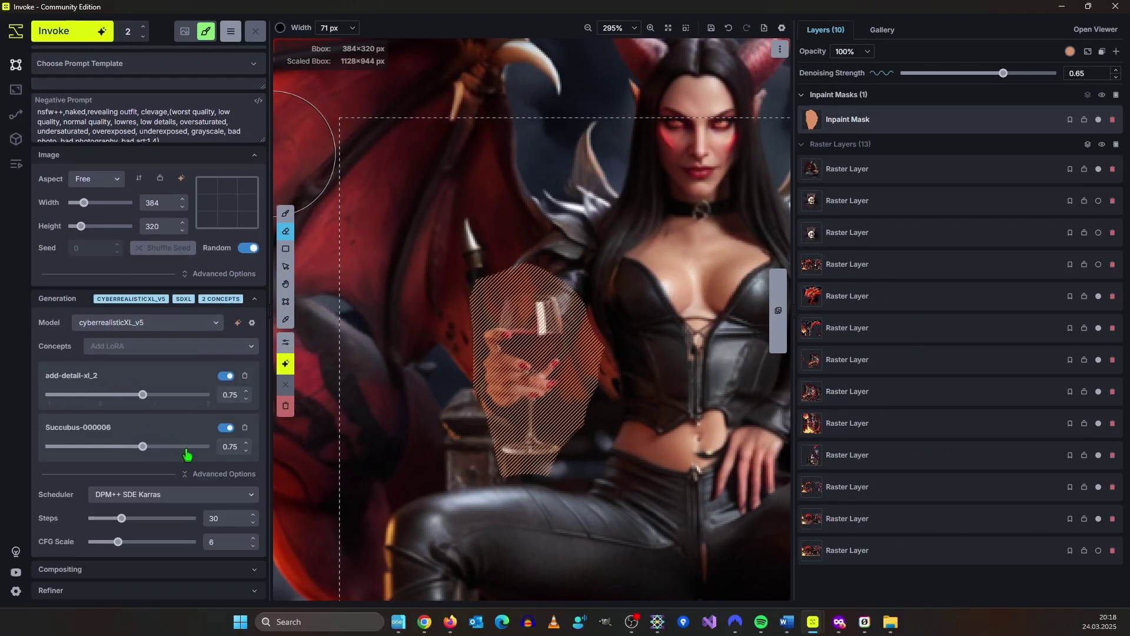
click(245, 428)
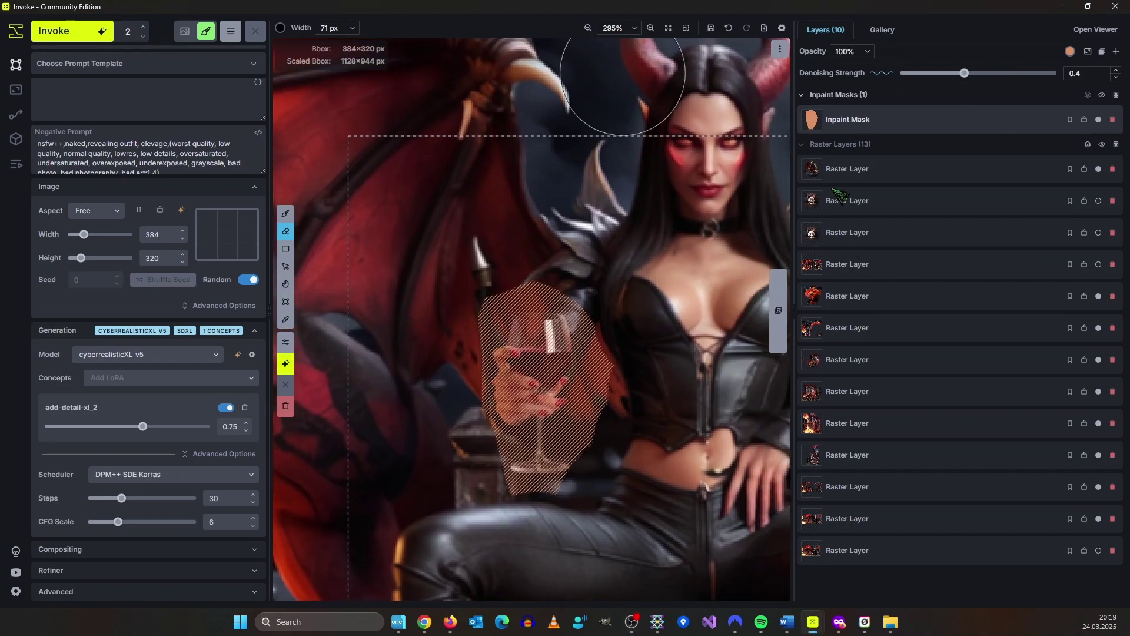
Step: Shrink the generation box tightly around the wine-glass hand
scroll(647, 442, down, 5)
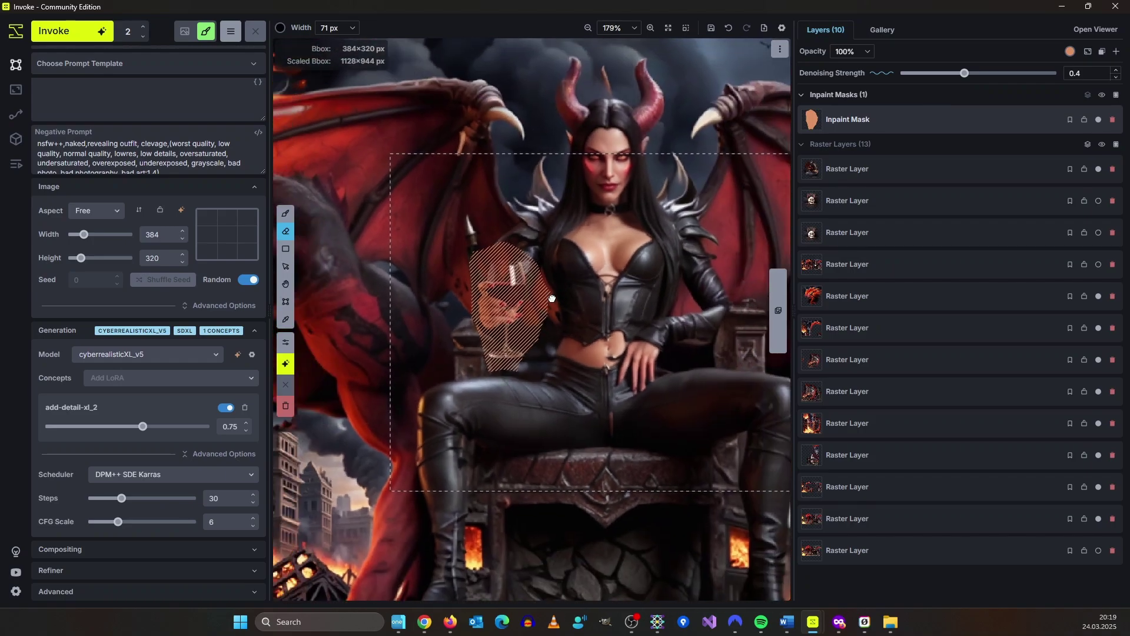
click(285, 301)
drag(776, 493, 638, 443)
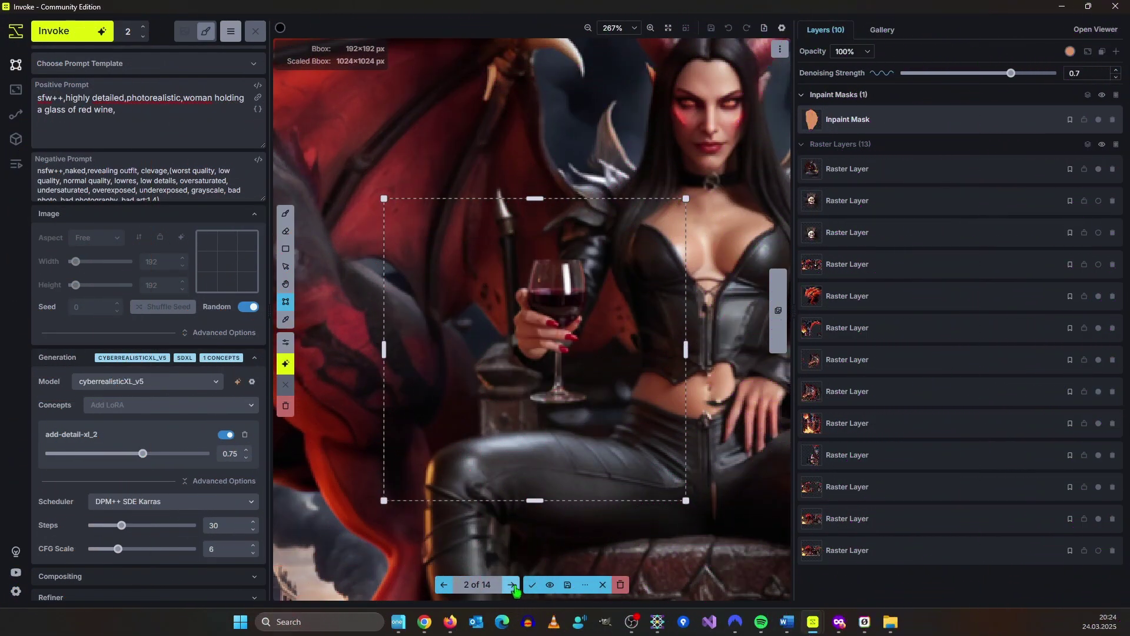
Step: Step through the staged hand results and accept variant 12 of 14
click(513, 585)
click(515, 588)
scroll(582, 403, up, 3)
click(511, 591)
click(511, 592)
click(511, 590)
click(514, 588)
click(516, 589)
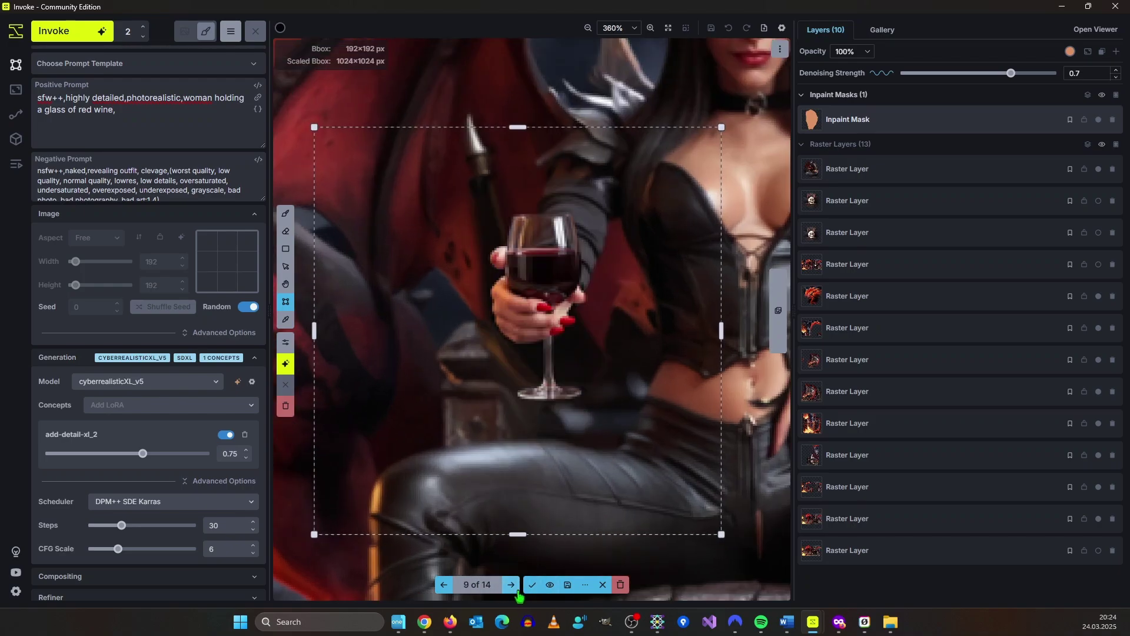
click(517, 590)
click(518, 591)
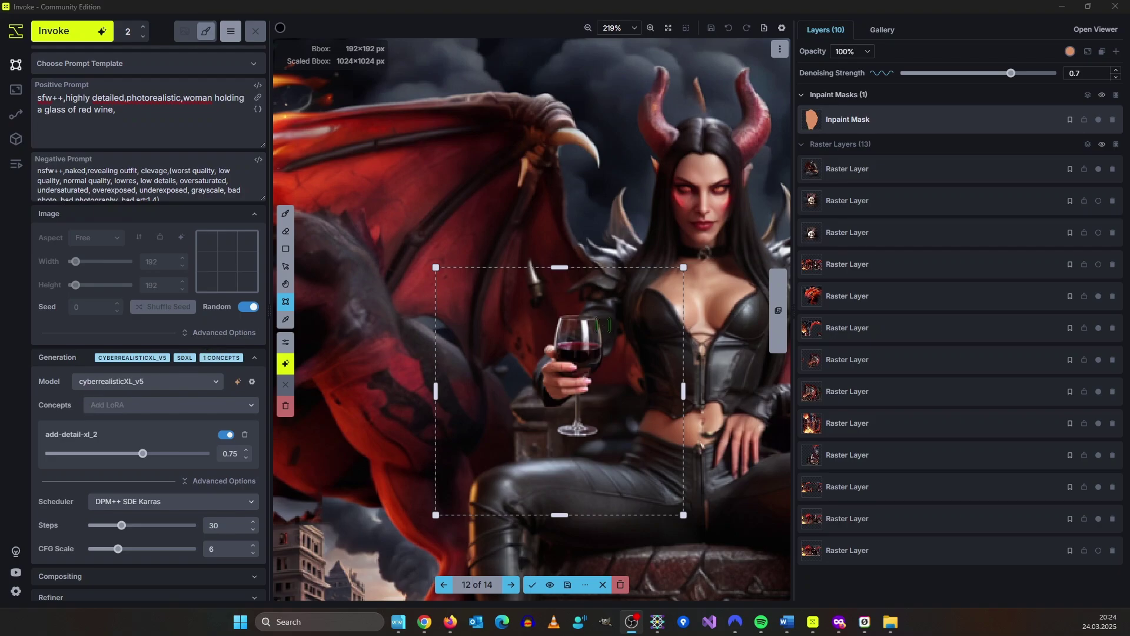
drag(652, 359, 535, 355)
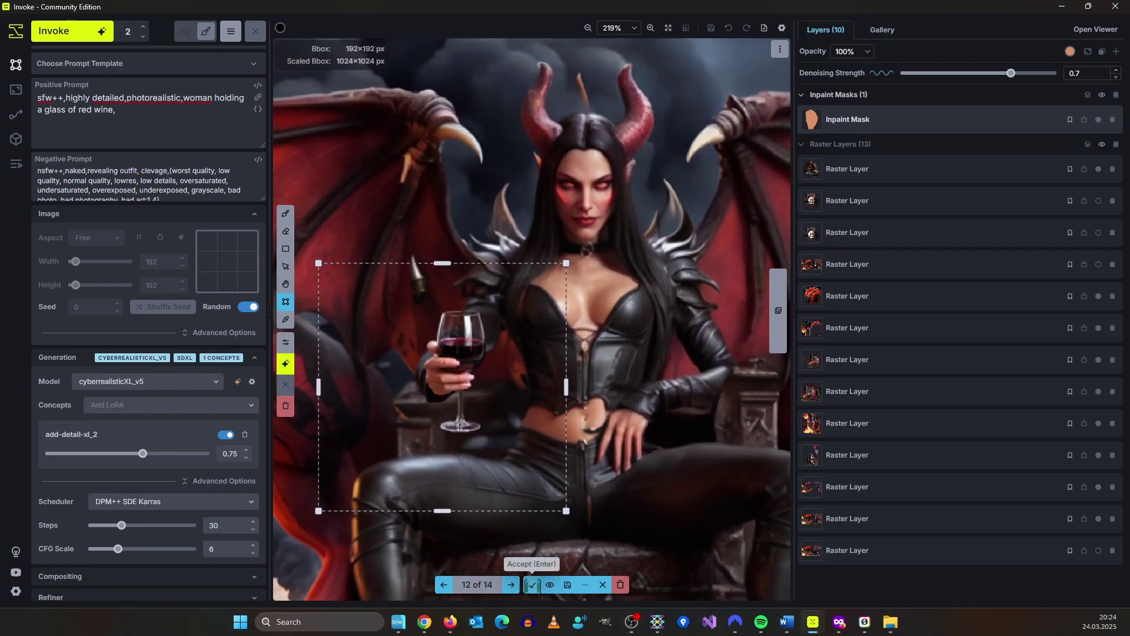
click(533, 585)
Step: Turn off the inpaint mask and fit the generation box to the whole canvas
scroll(666, 316, down, 4)
scroll(660, 317, up, 2)
click(1098, 120)
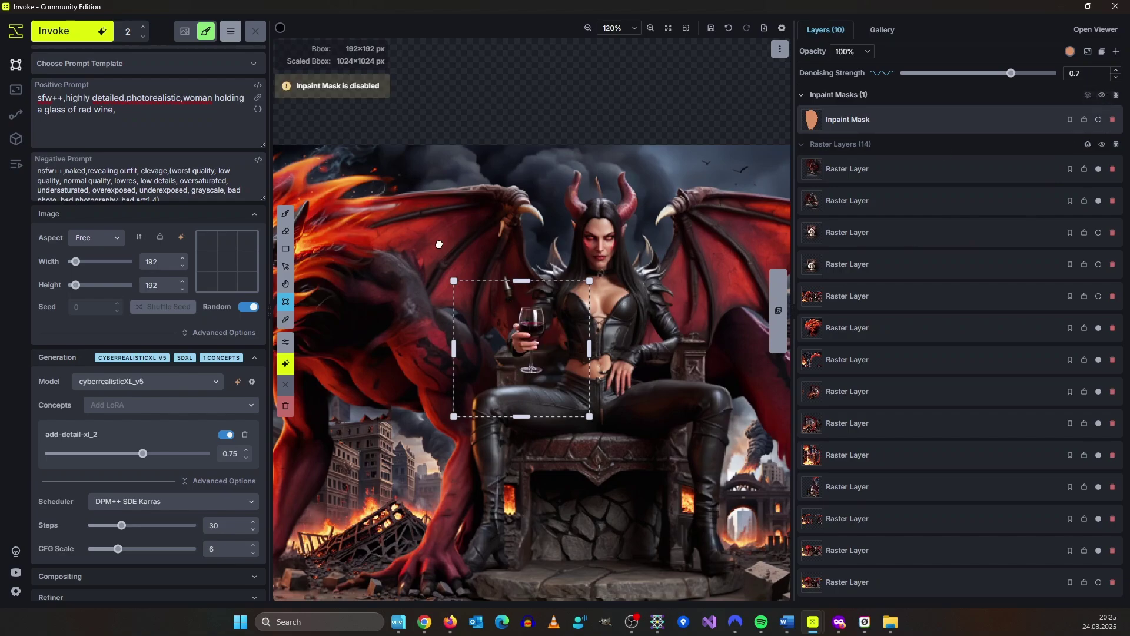
click(686, 30)
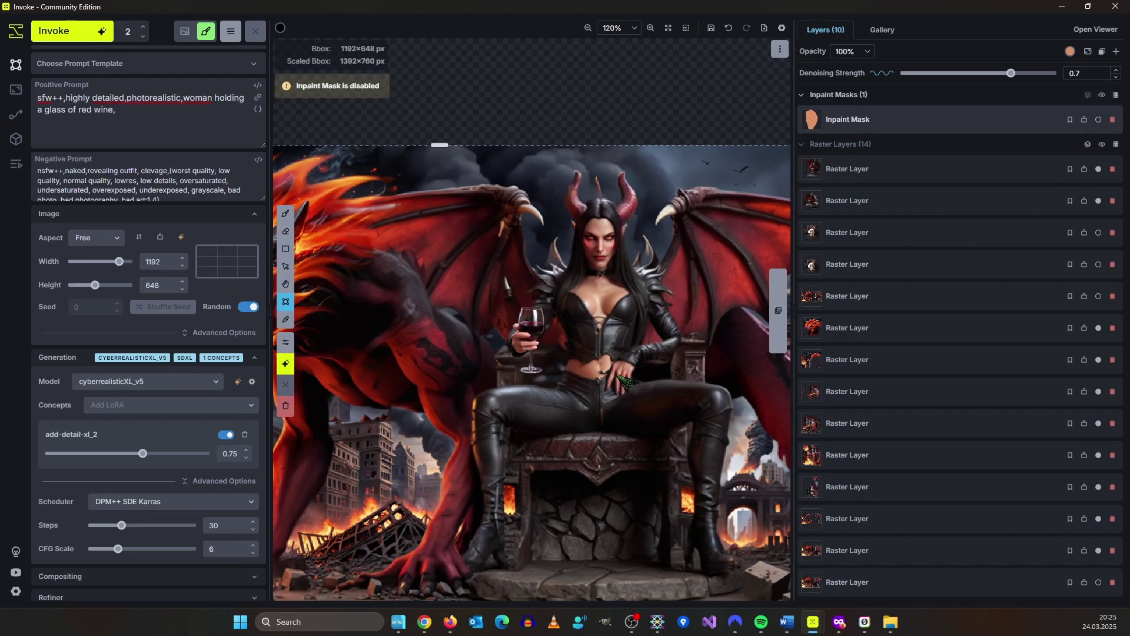
Step: Pan around the image, then browse the Mord-Sith Armor LoRA's example images on Civitai
drag(630, 369, 593, 298)
scroll(596, 296, down, 3)
drag(481, 308, 610, 330)
scroll(712, 327, up, 7)
drag(662, 231, 569, 244)
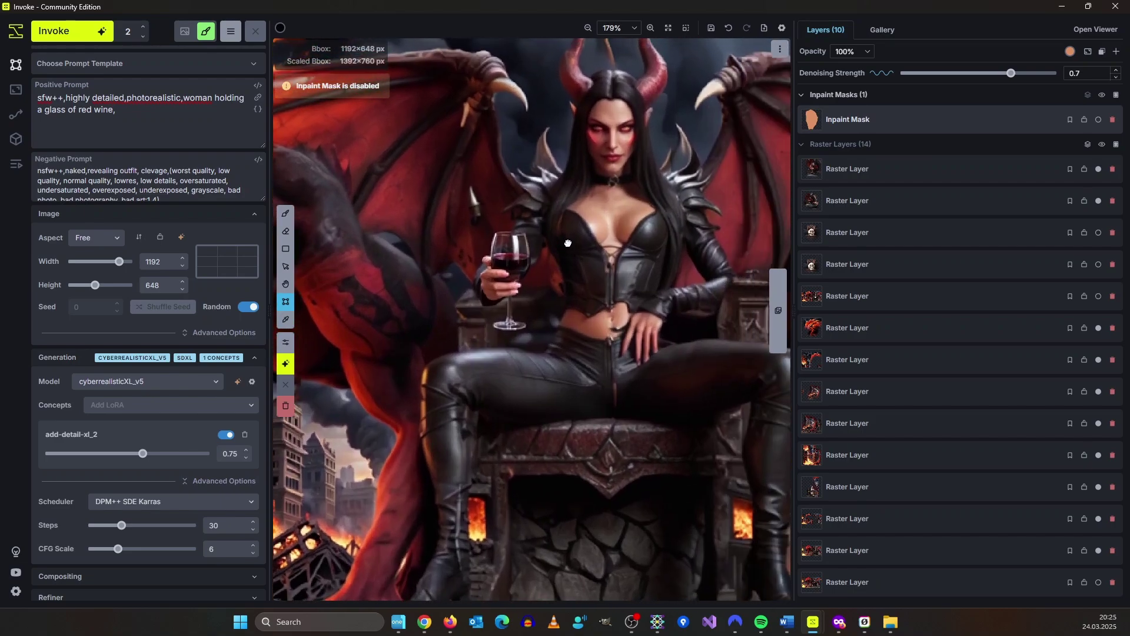
scroll(568, 244, down, 4)
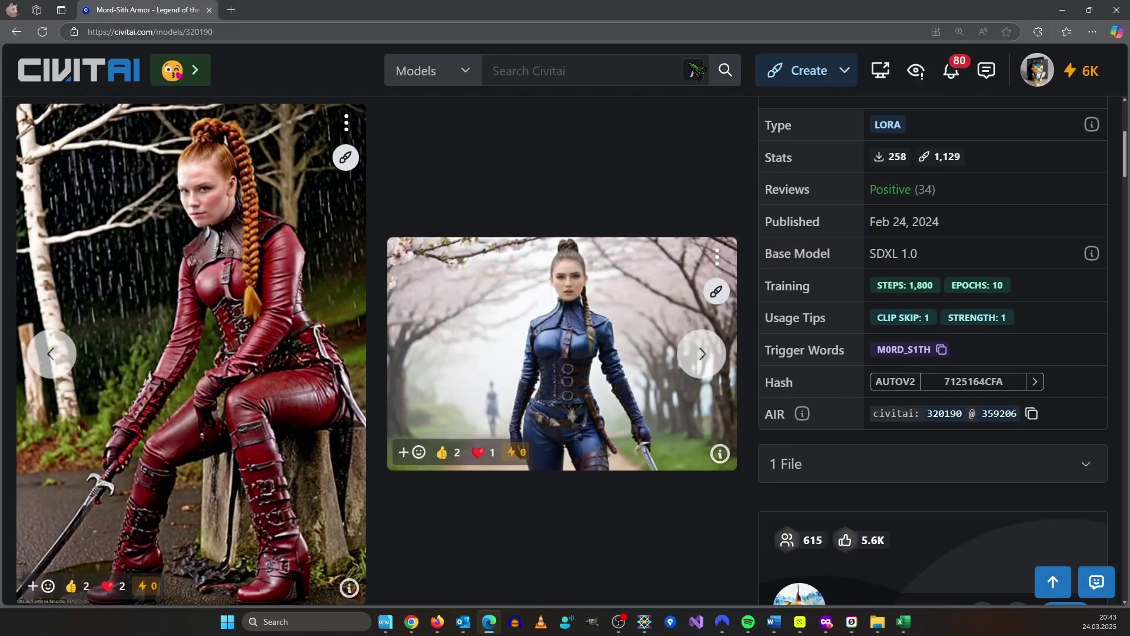
scroll(559, 237, up, 2)
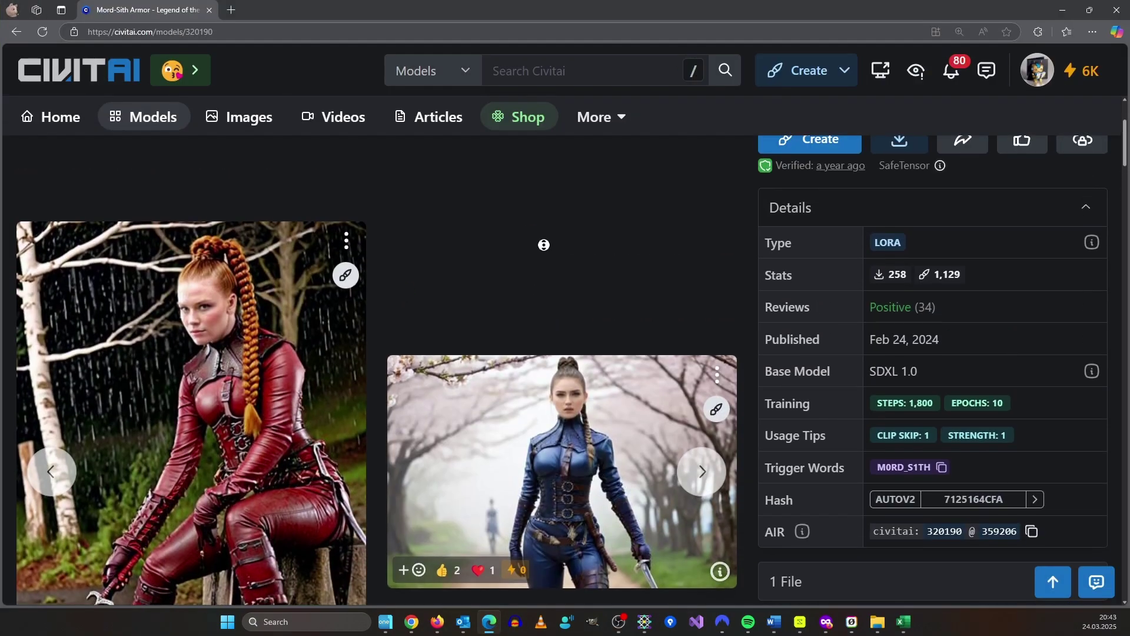
scroll(558, 238, up, 3)
scroll(630, 478, down, 6)
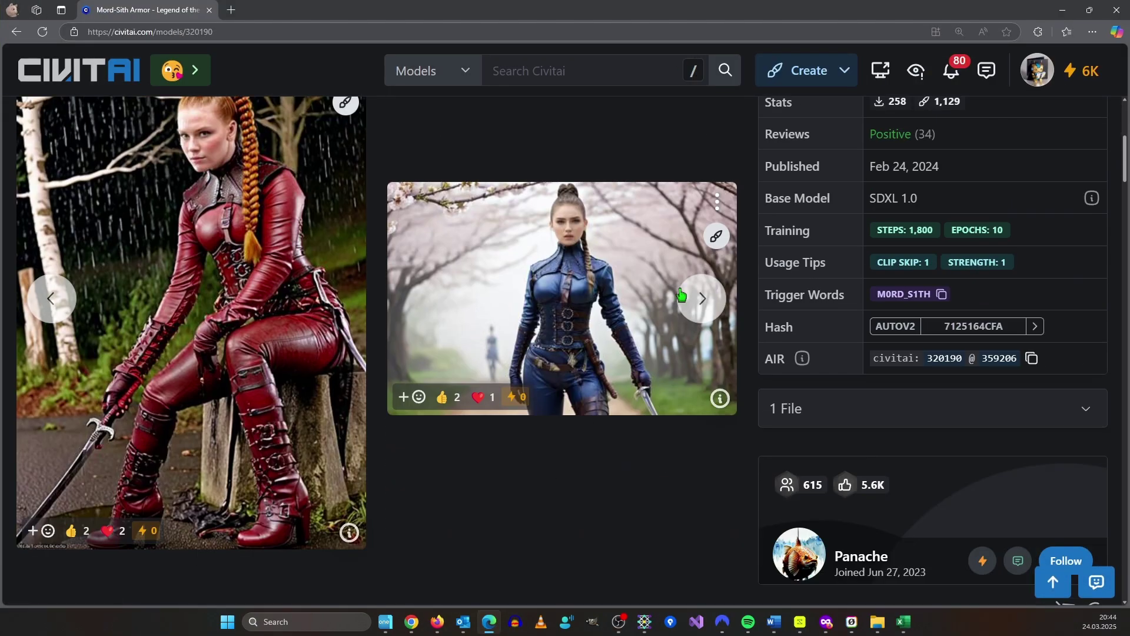
click(699, 296)
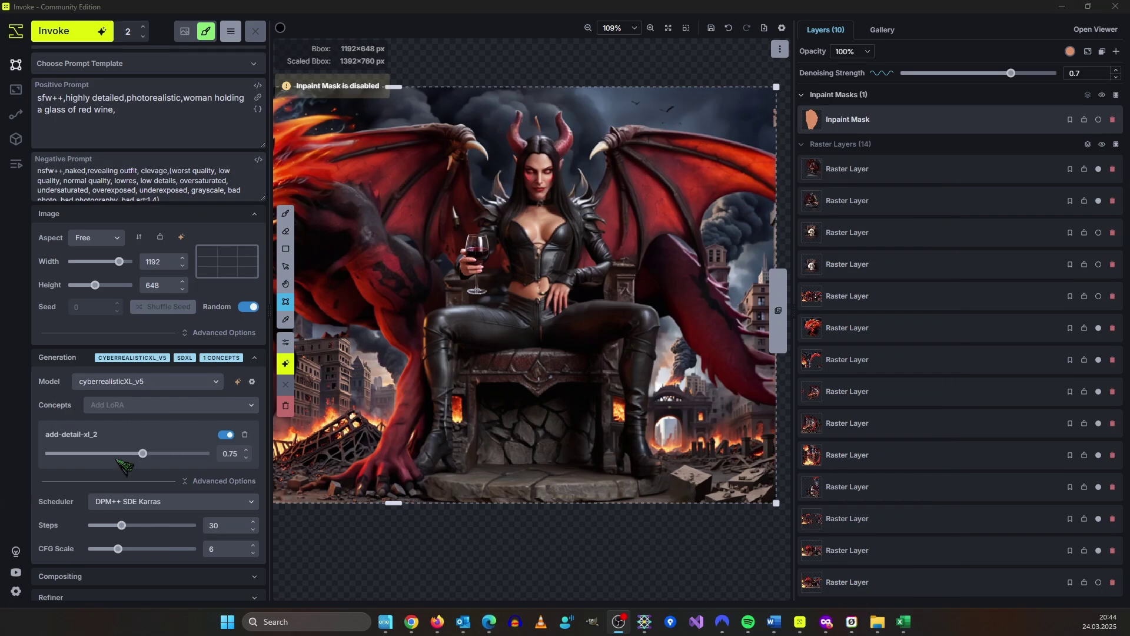
Step: Search the LoRA list for 'mord' and add Mord_Sith_ArmorXL
click(149, 406)
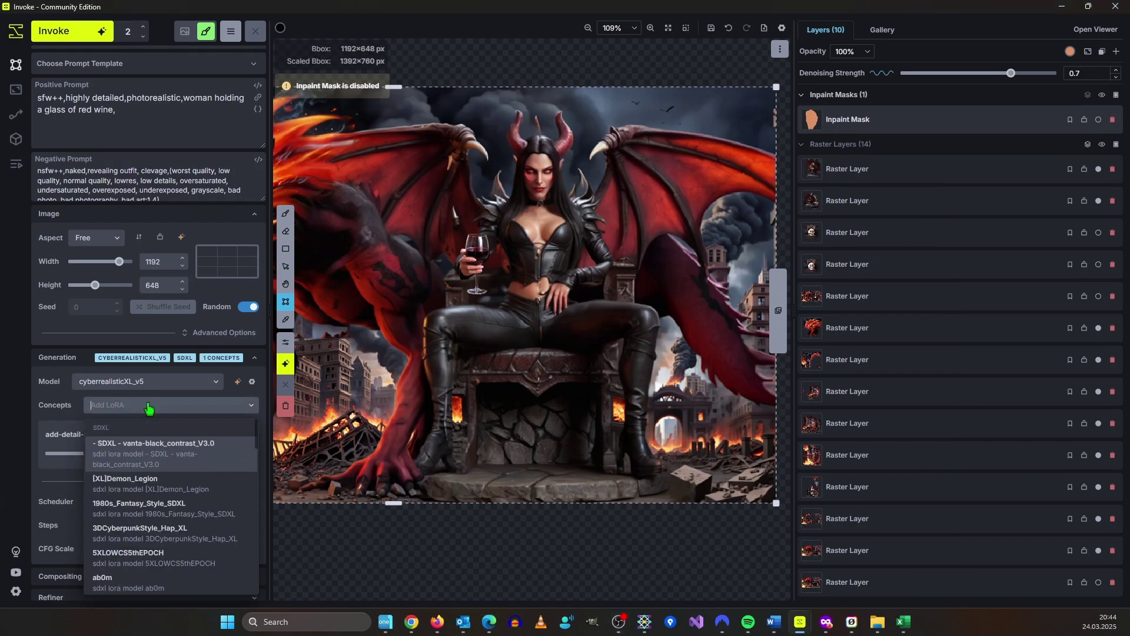
text(mord)
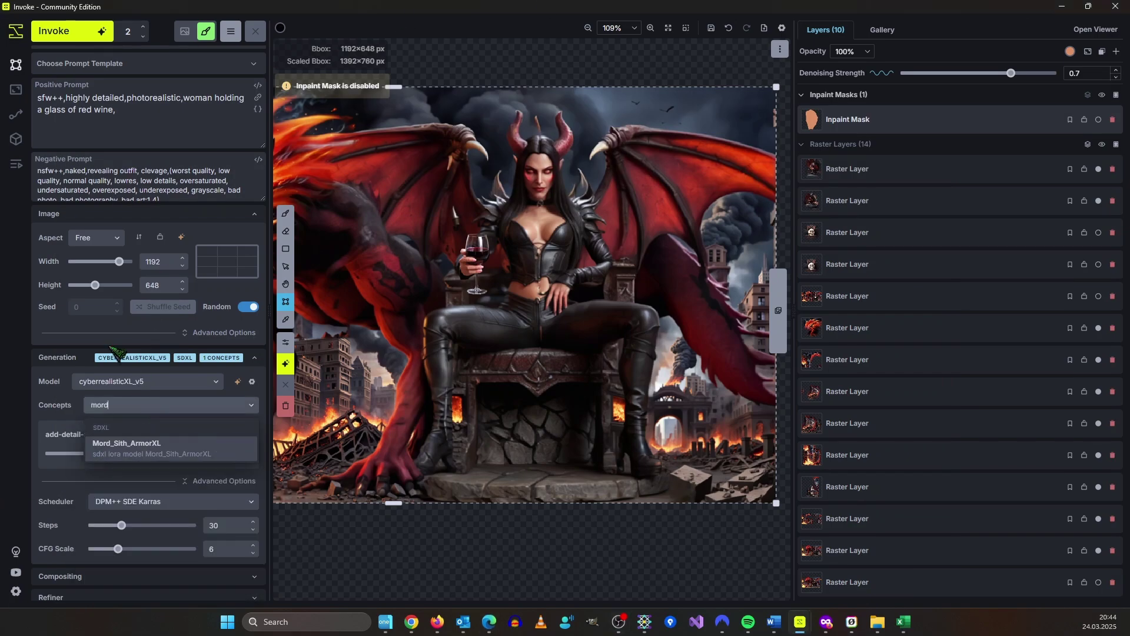
click(197, 453)
Step: Resize the generation box to 512×448 over her legs and the throne
scroll(547, 336, up, 3)
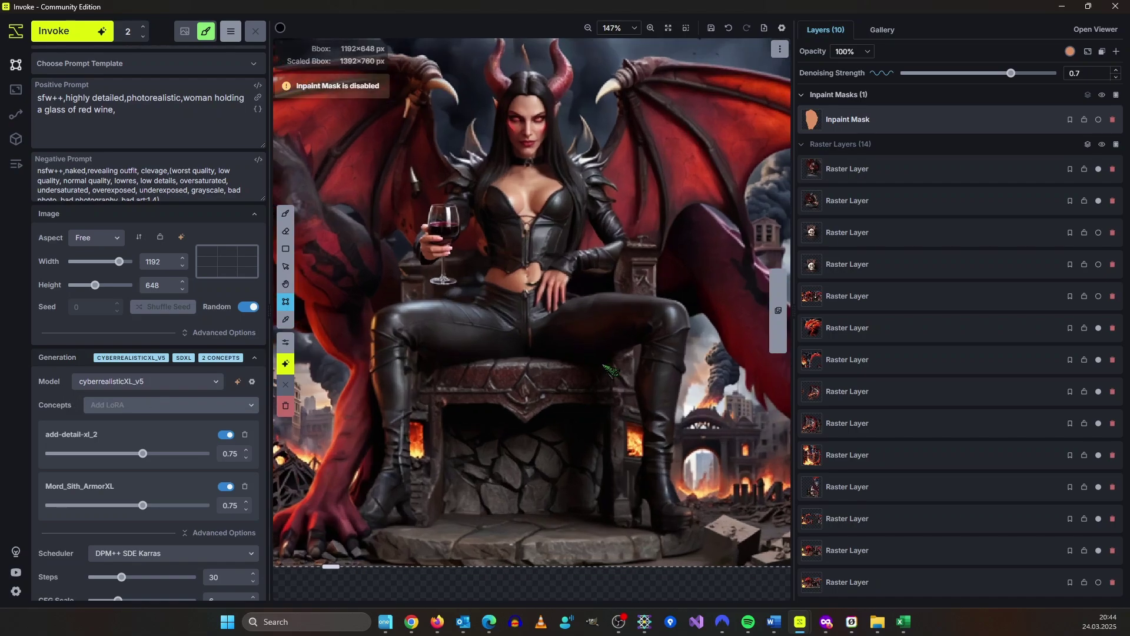
drag(719, 304, 679, 338)
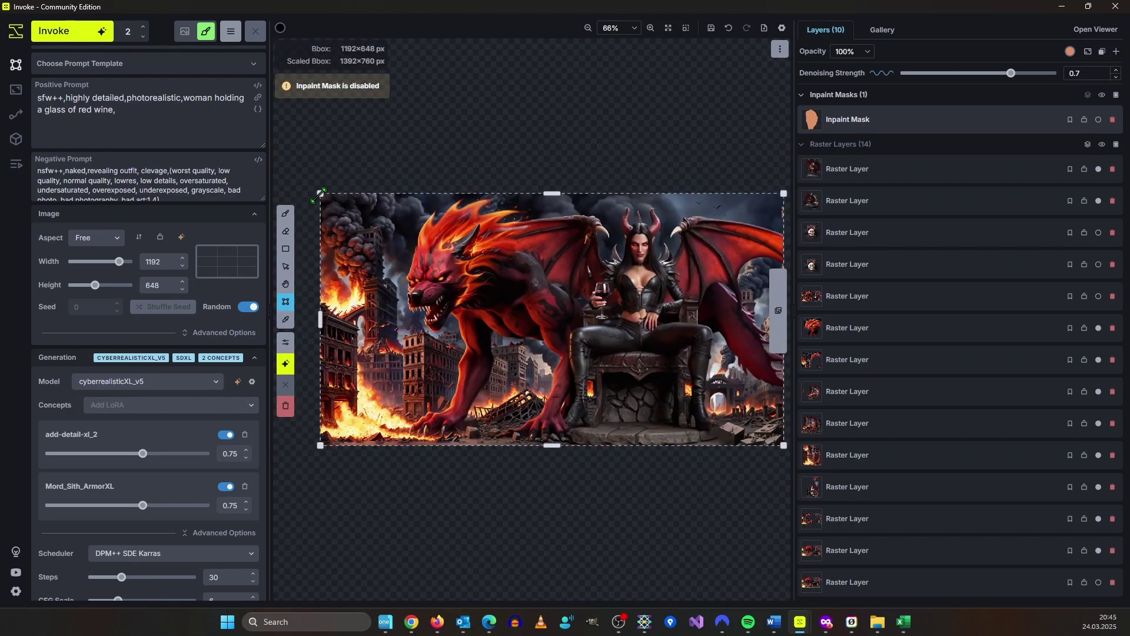
drag(320, 194, 535, 271)
scroll(704, 398, up, 3)
drag(706, 475, 628, 471)
drag(547, 280, 600, 284)
scroll(506, 318, up, 1)
drag(503, 321, 524, 275)
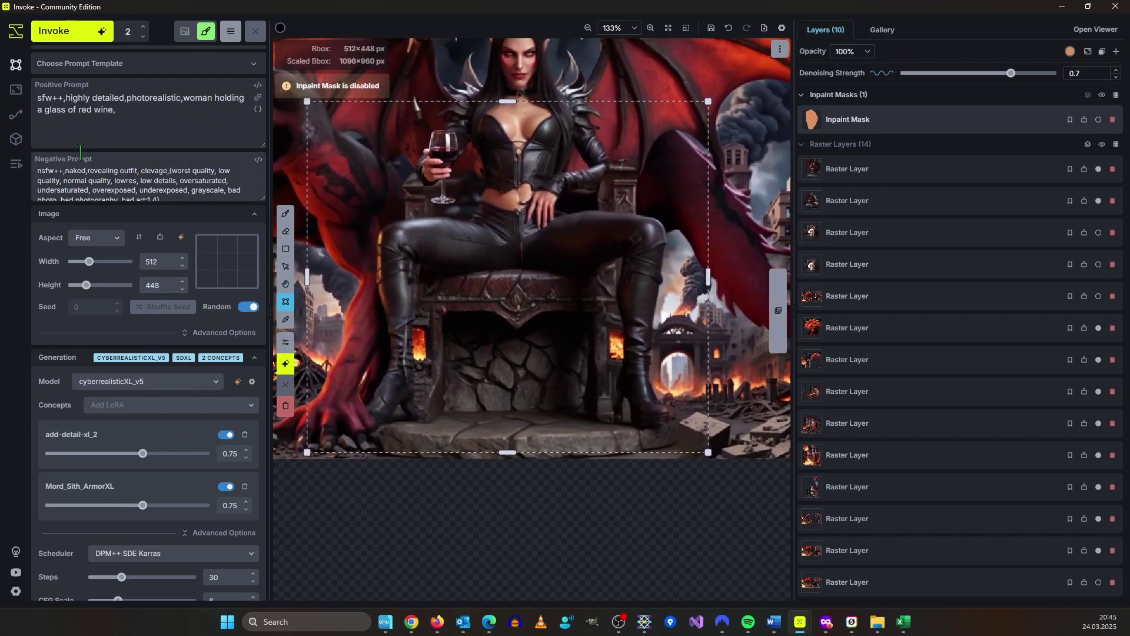
Step: Delete the old inpaint mask and add a new empty one
click(1113, 120)
click(1117, 51)
click(1031, 126)
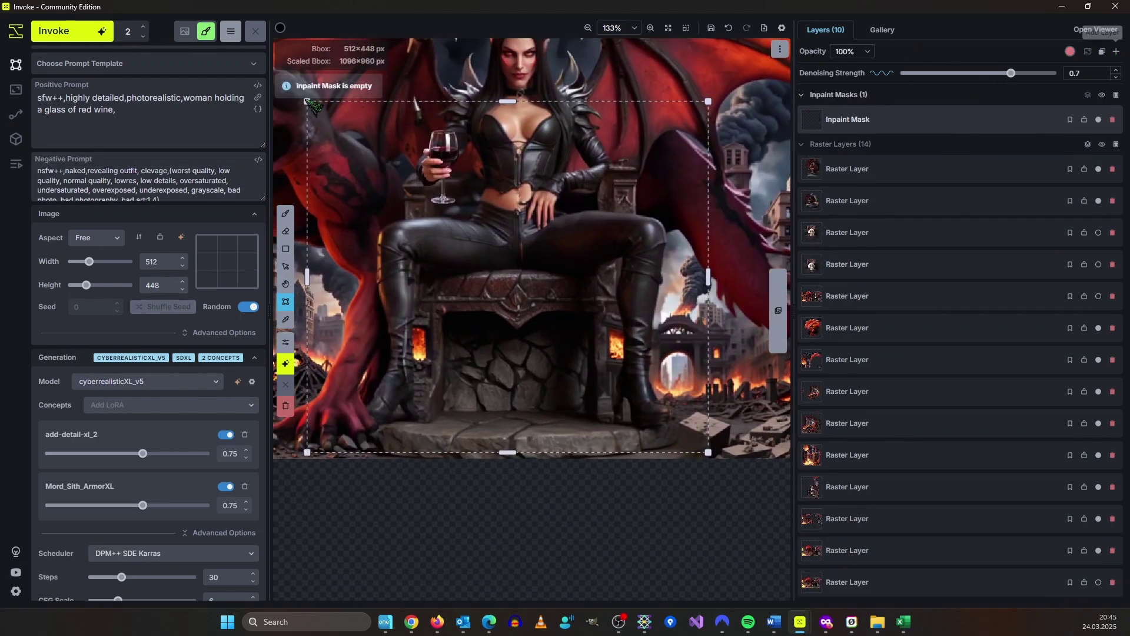
scroll(498, 308, up, 5)
Step: Brush the mask over both thighs and boots, then erase it back from her lap
click(286, 213)
mouse_move(530, 187)
mouse_down()
mouse_move(404, 194)
mouse_move(408, 415)
mouse_move(392, 480)
mouse_up()
drag(465, 226, 556, 227)
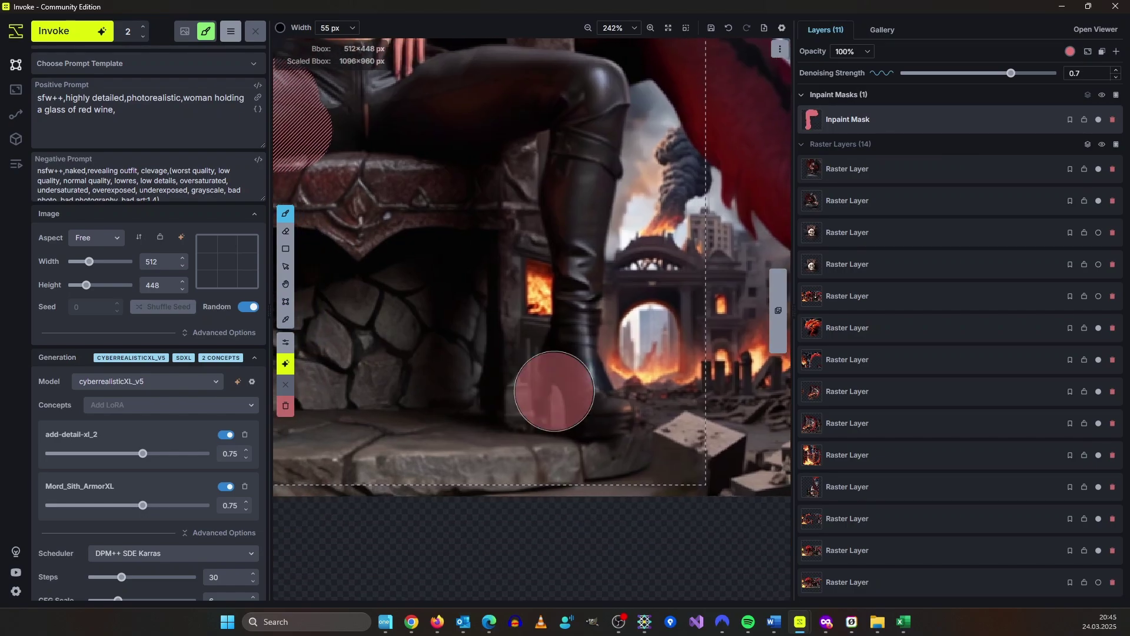
mouse_move(511, 372)
mouse_down()
mouse_move(583, 152)
mouse_move(576, 94)
mouse_move(564, 397)
mouse_move(577, 417)
mouse_up()
drag(522, 143, 608, 314)
mouse_move(610, 252)
mouse_down()
mouse_move(582, 248)
mouse_move(575, 298)
mouse_up()
drag(503, 313, 542, 335)
scroll(407, 372, up, 1)
click(287, 232)
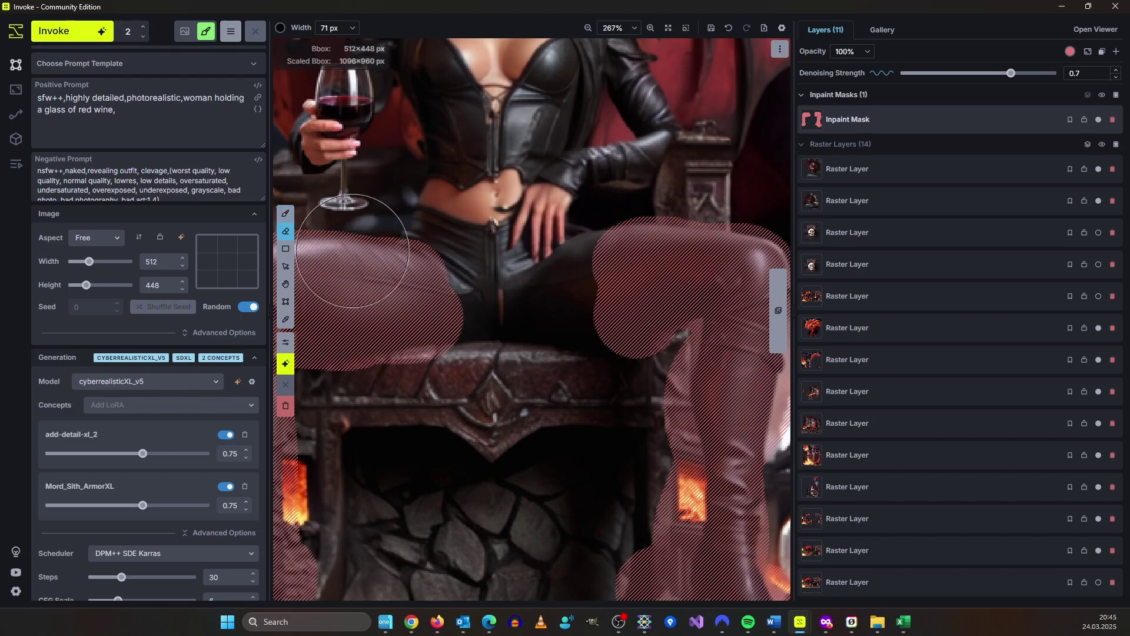
mouse_move(354, 252)
mouse_down()
mouse_move(416, 315)
mouse_move(407, 238)
mouse_move(415, 336)
mouse_move(467, 377)
mouse_move(300, 272)
mouse_up()
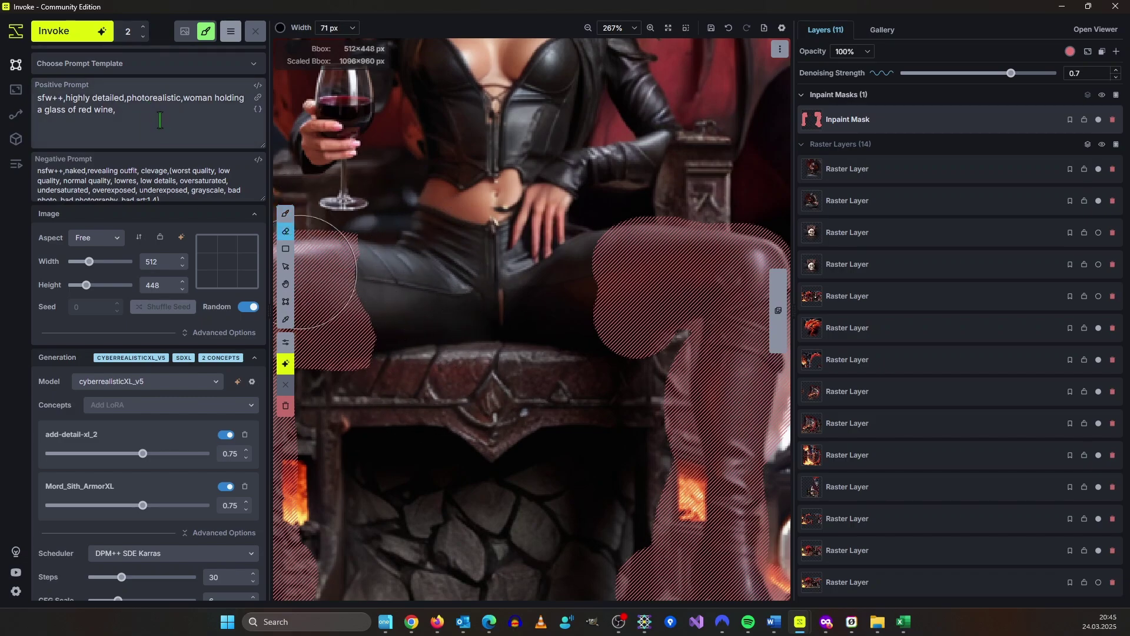
Step: Replace the wine-glass prompt text with the m0rd_s1th trigger and 'blue overknee boots,'
text(,)
drag(116, 110, 127, 97)
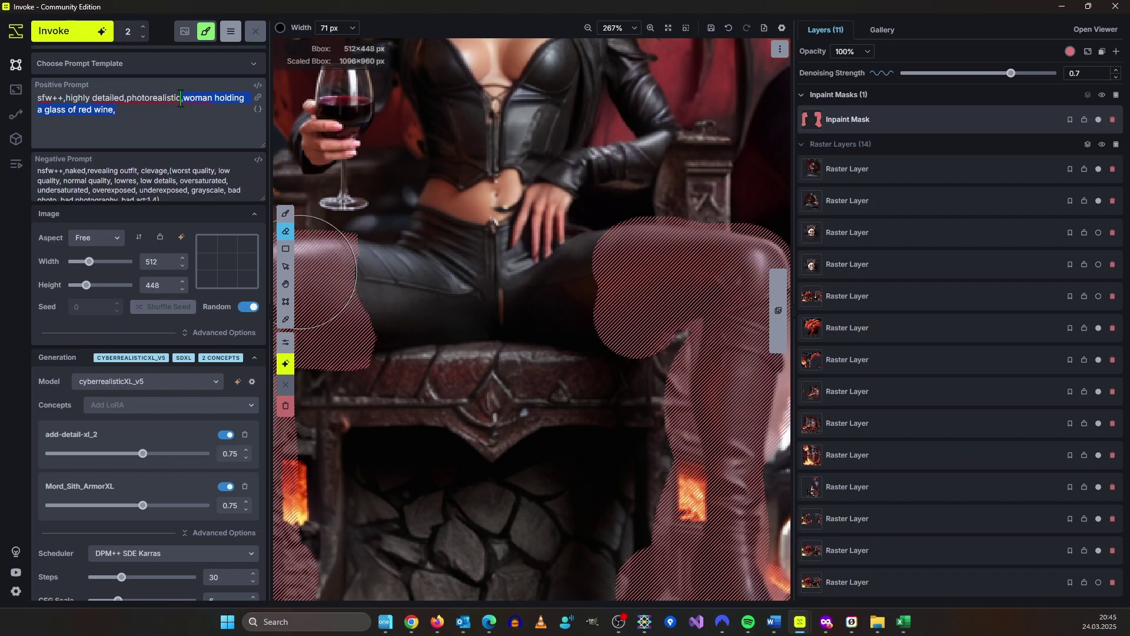
text(w)
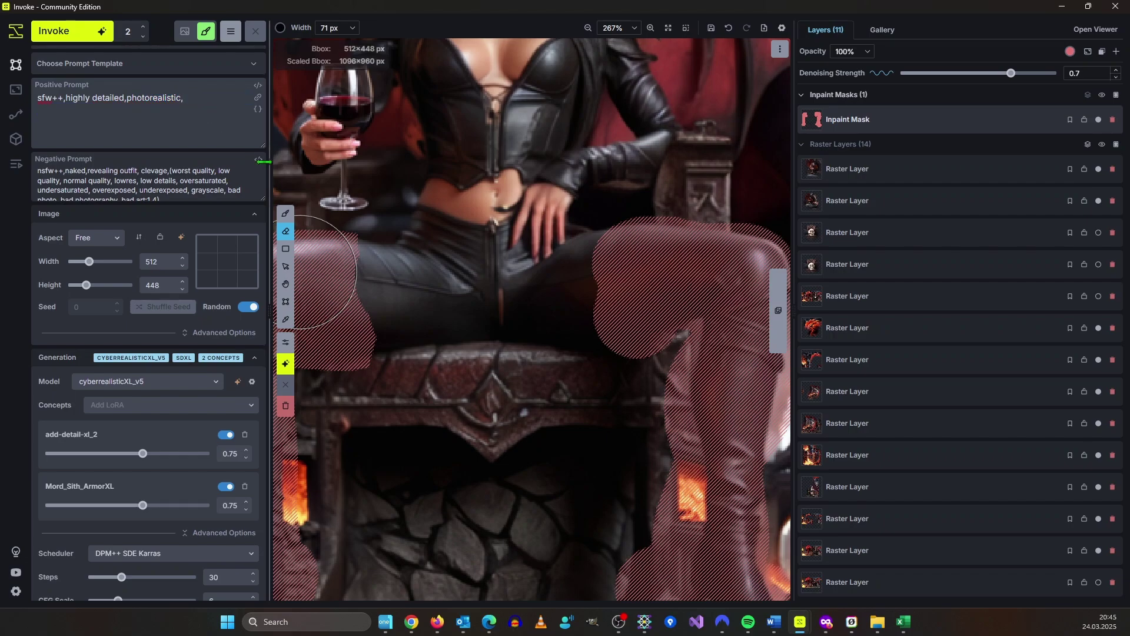
click(490, 621)
click(776, 406)
click(800, 621)
key(BackSpace)
key(ctrl+v)
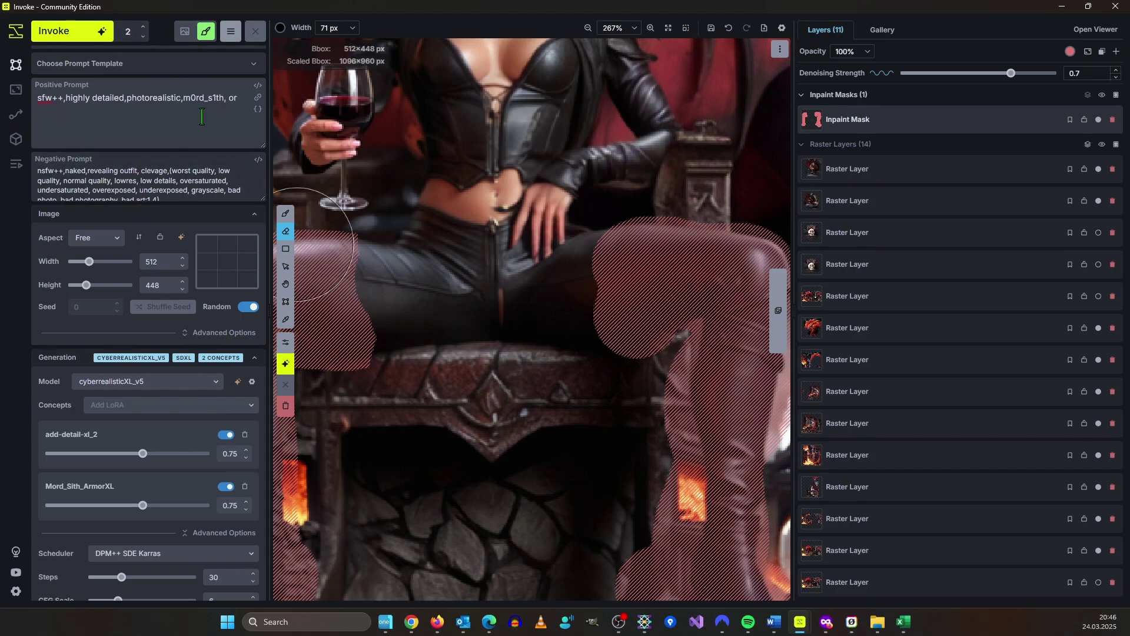
text(nee boots,)
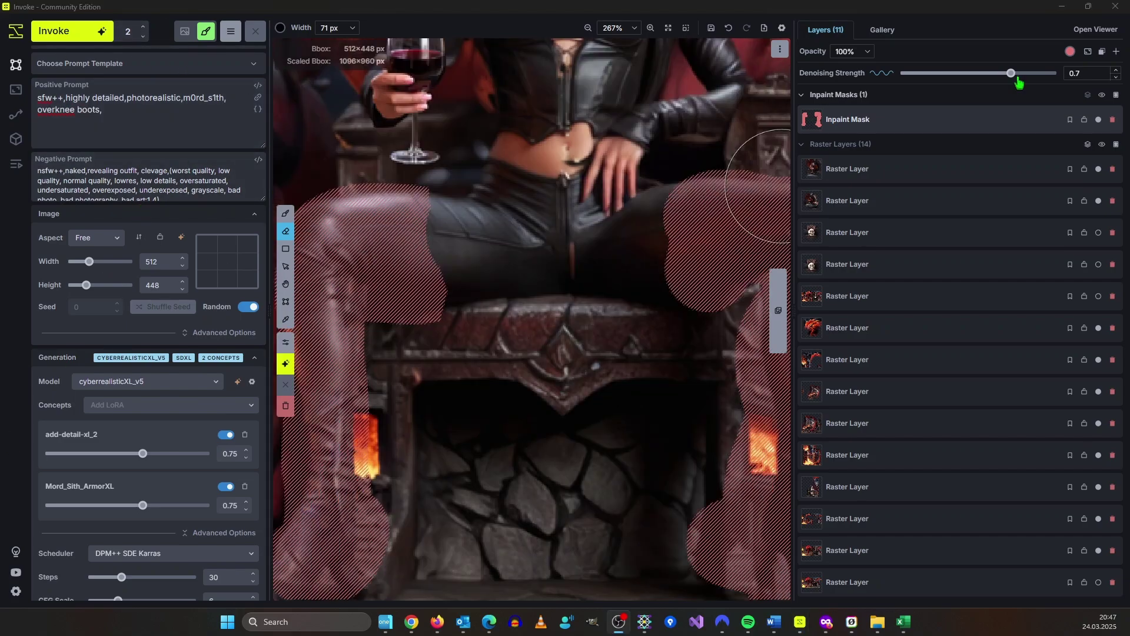
Step: Lower denoising strength to 0.6 and raise the Mord_Sith_ArmorXL weight to 1
drag(1015, 78, 1005, 83)
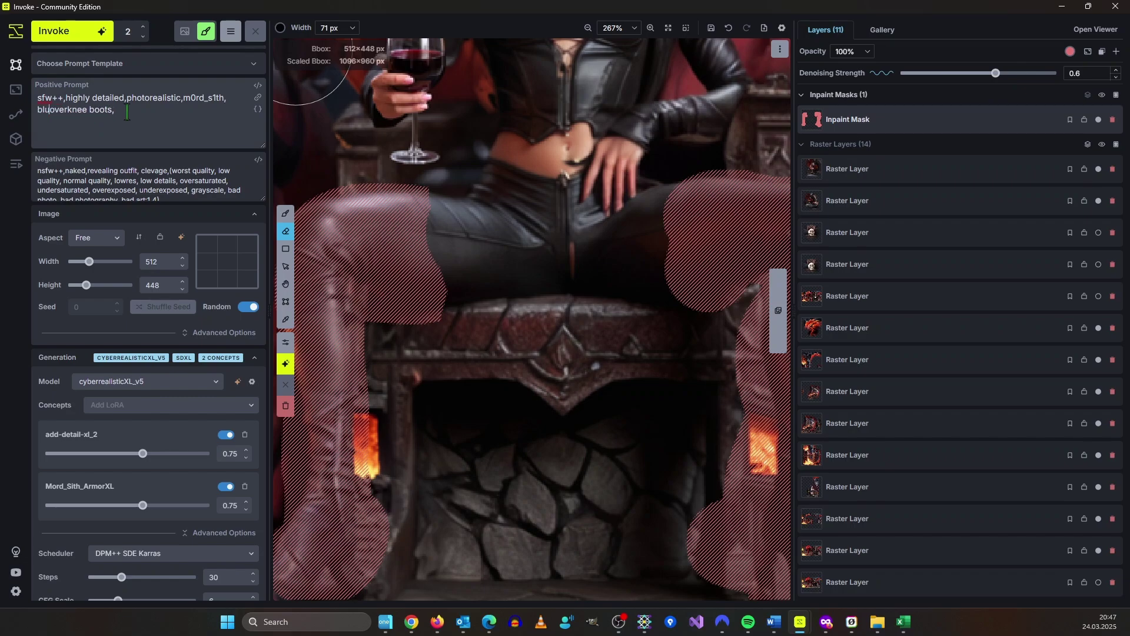
scroll(85, 377, down, 2)
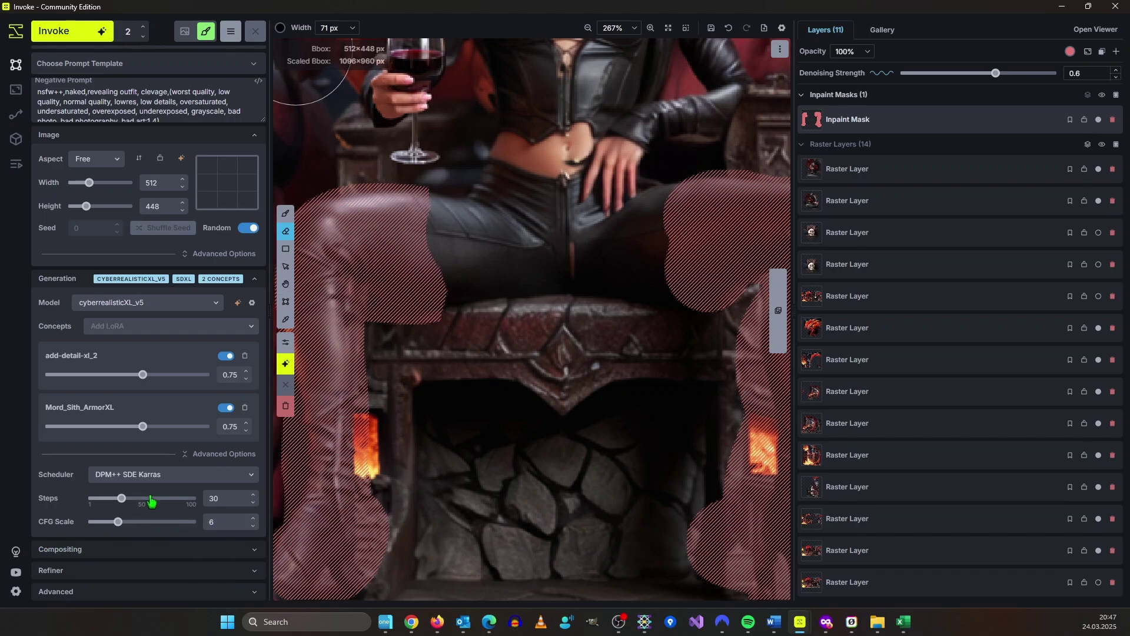
drag(150, 425, 158, 428)
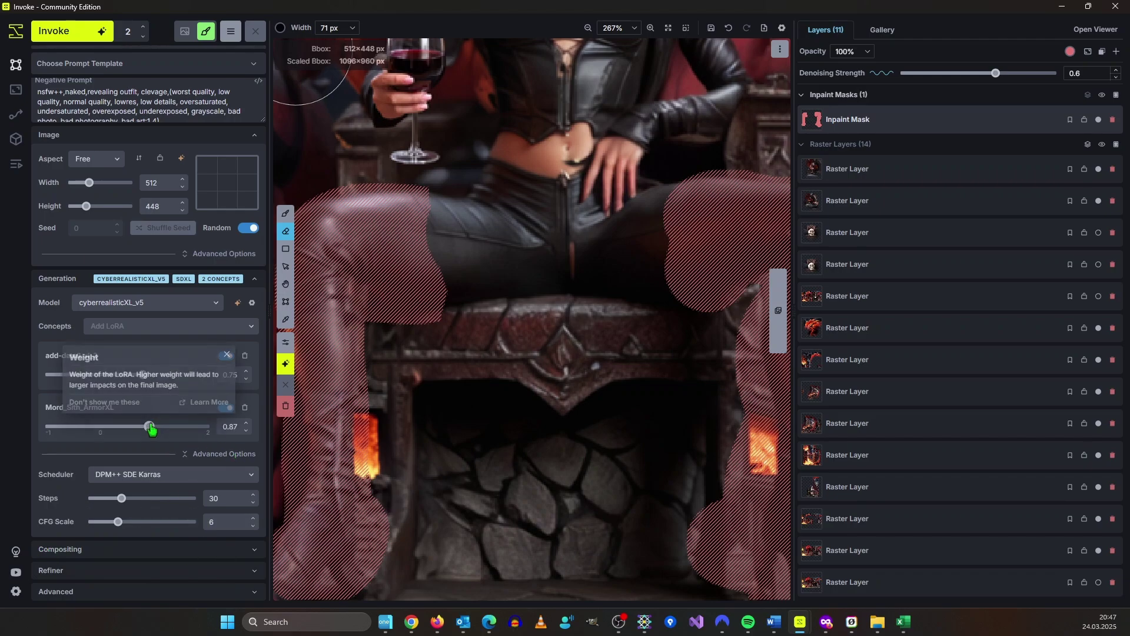
click(245, 430)
scroll(732, 202, down, 6)
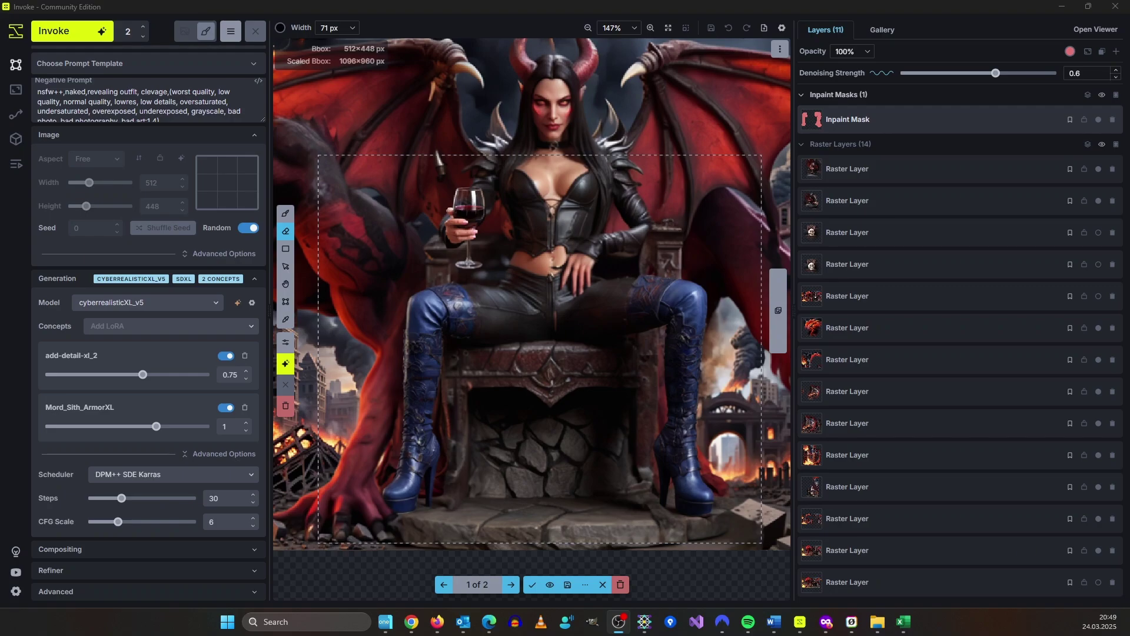
Step: Compare both leg inpaints and accept the first, with blue thigh-high boots
click(510, 587)
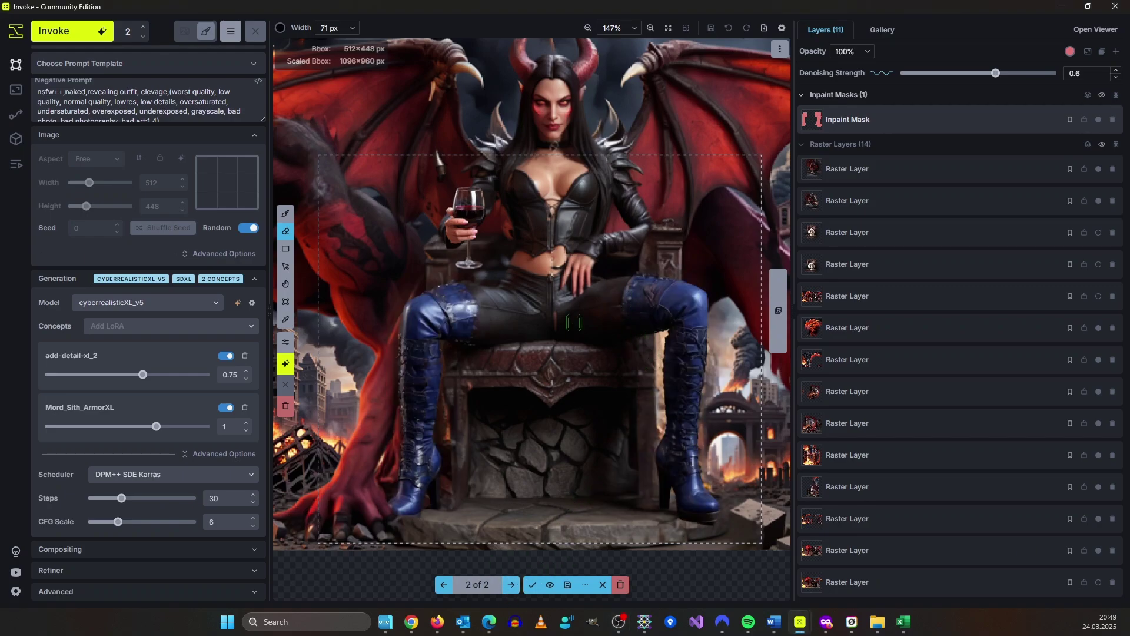
click(449, 585)
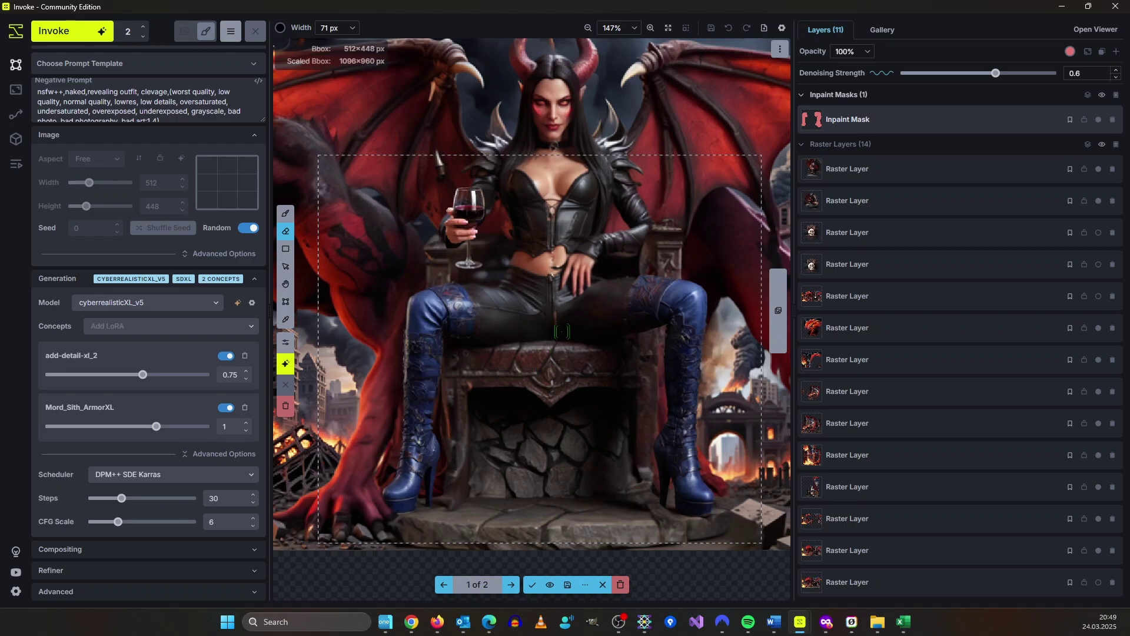
drag(562, 331, 550, 378)
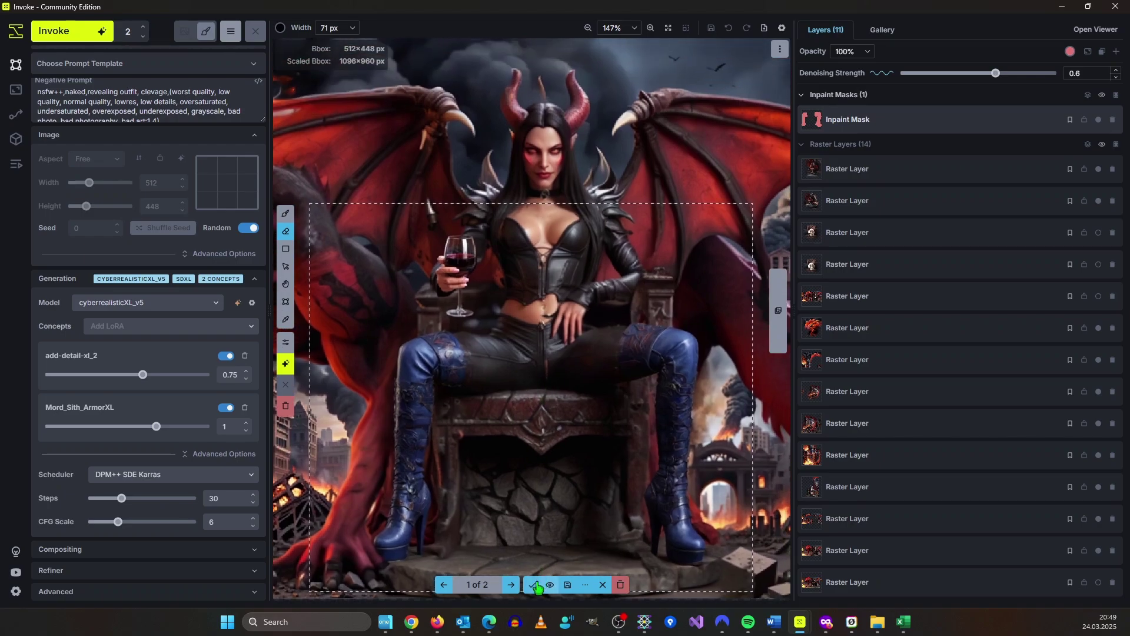
click(536, 585)
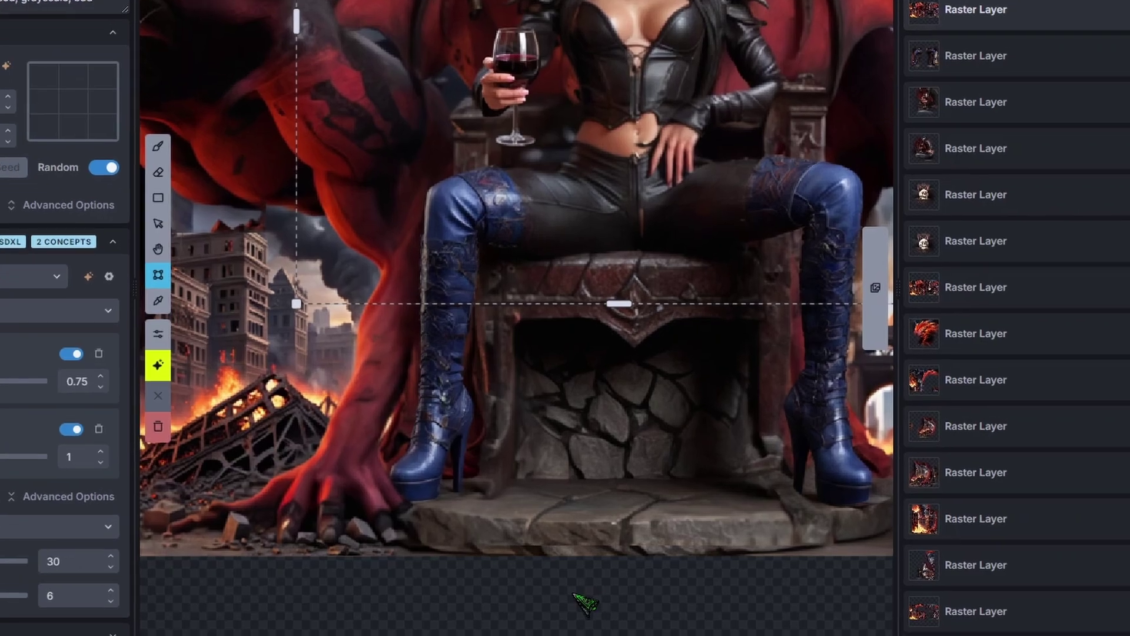
Step: Object-select the seated woman with include points on both knees and both shoulders
right_click(574, 520)
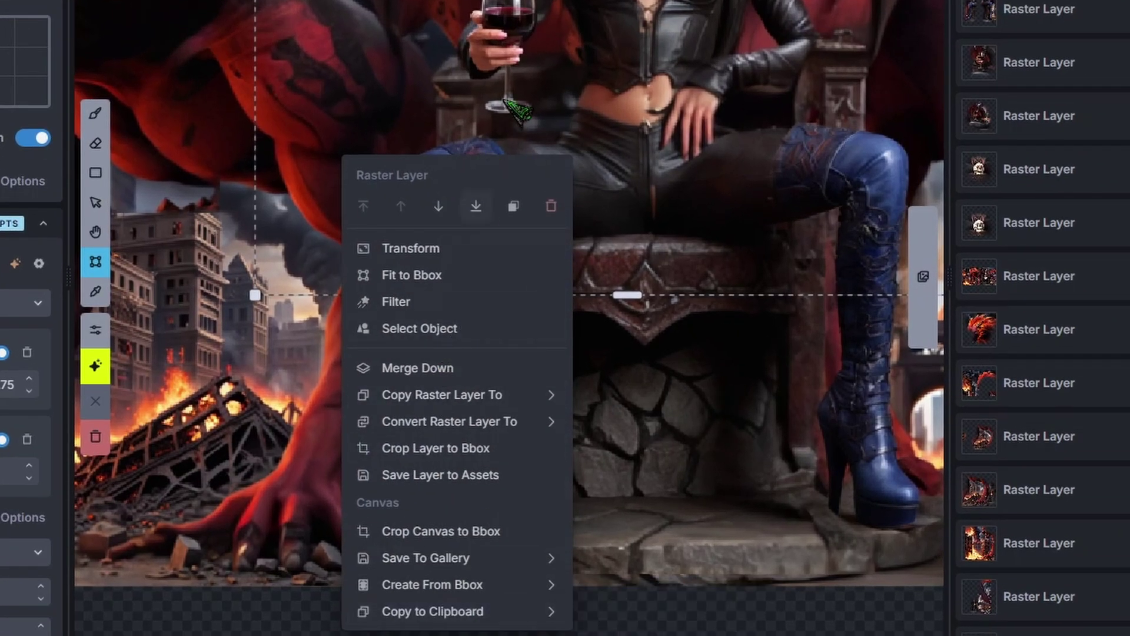
click(421, 329)
scroll(673, 281, down, 2)
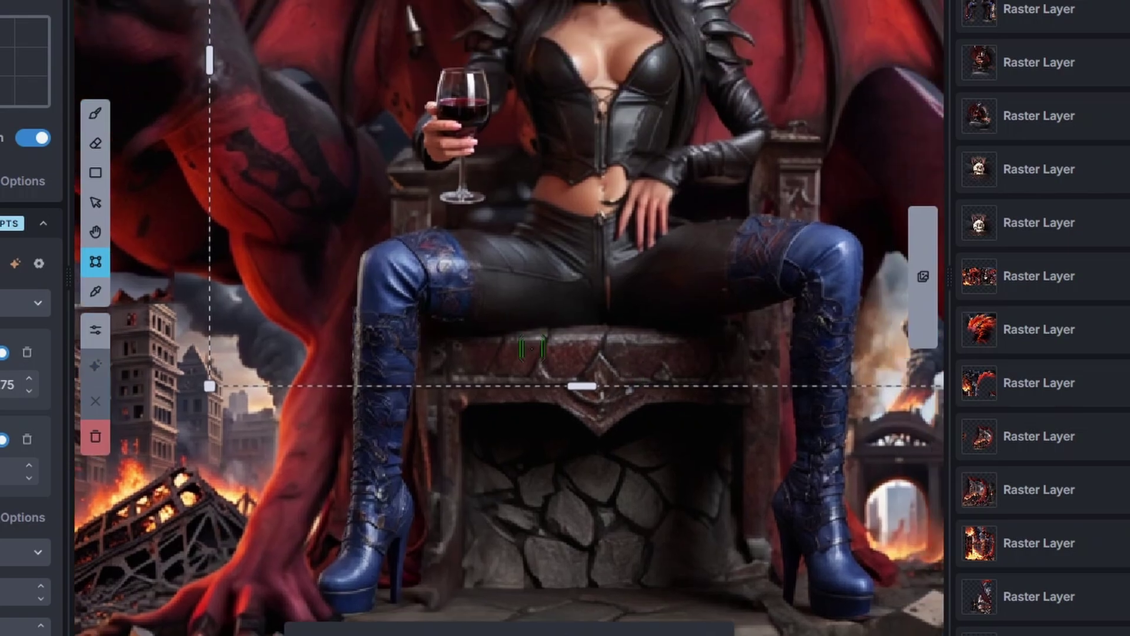
click(466, 274)
click(789, 248)
click(520, 5)
click(708, 21)
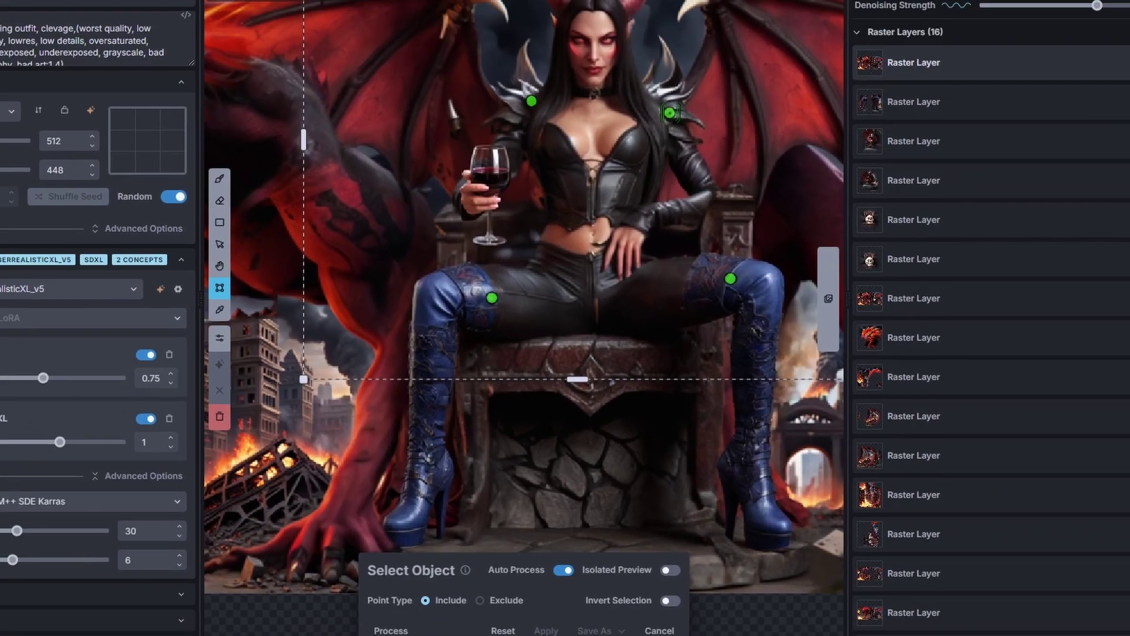
Step: Save the woman's selection as a new inpaint mask
drag(670, 113, 646, 178)
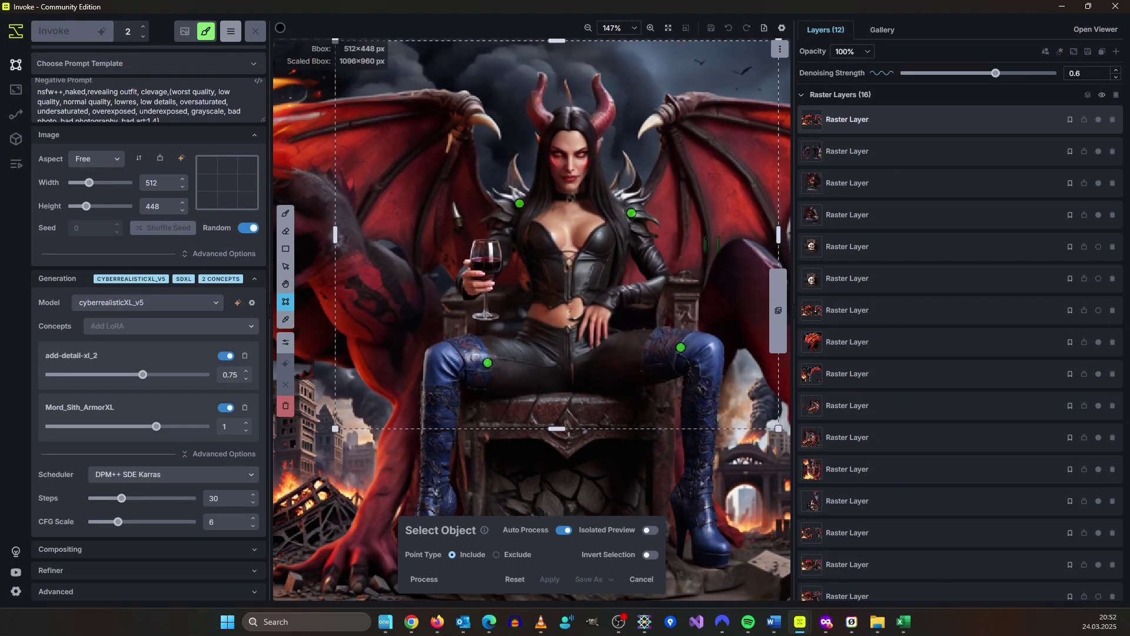
drag(742, 181, 671, 221)
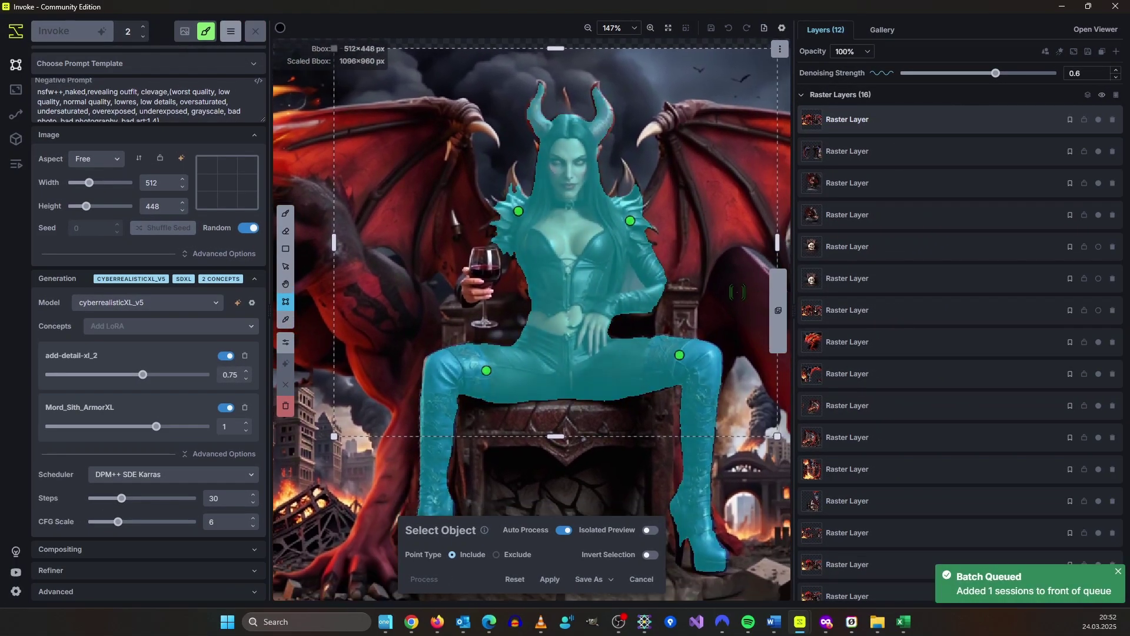
click(609, 581)
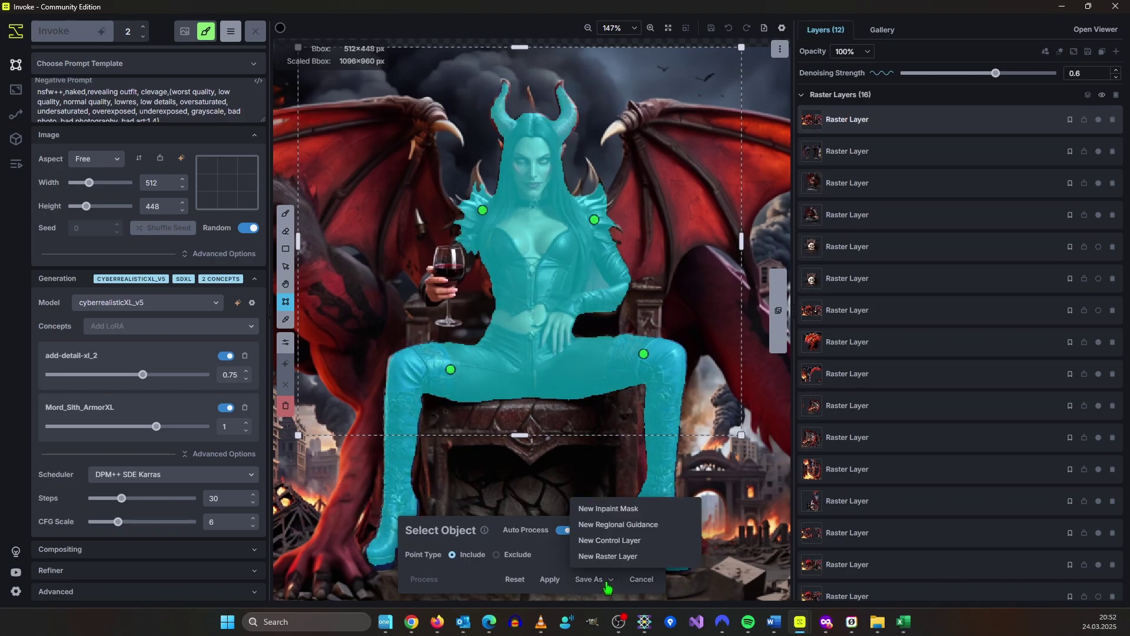
click(607, 507)
drag(651, 429, 674, 364)
Step: Erase the mask off both legs, boots, horns and face with a 76 px eraser
click(641, 579)
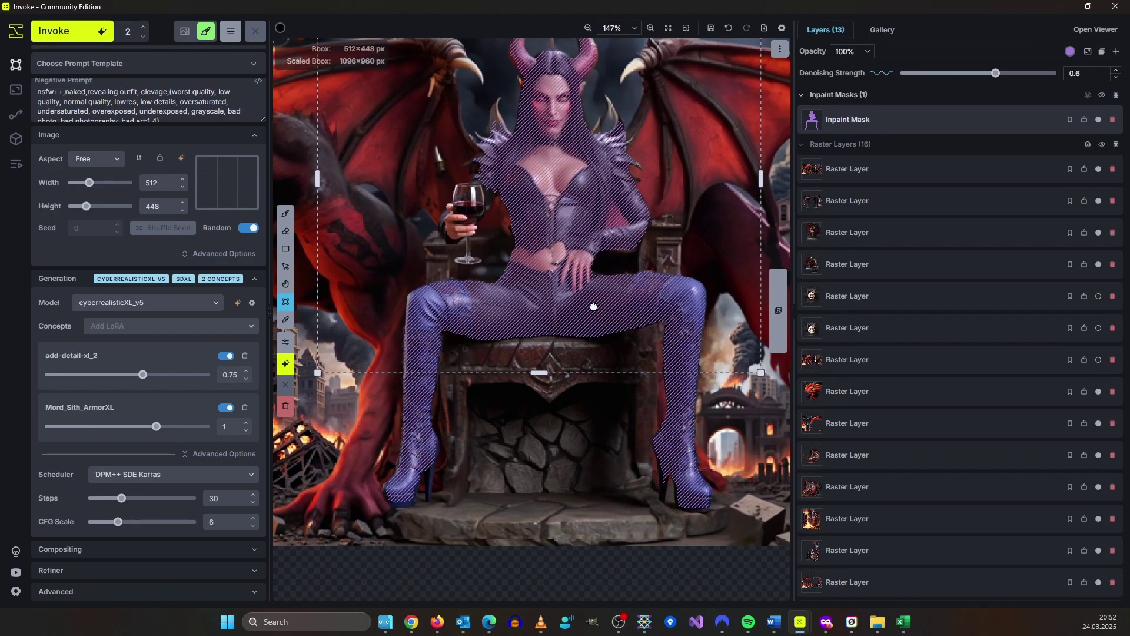
scroll(394, 478, up, 2)
key(e)
key(bracketleft)
key(bracketleft)
key(bracketleft)
key(bracketleft)
mouse_move(341, 495)
mouse_down()
mouse_move(330, 533)
mouse_move(335, 389)
mouse_move(364, 325)
mouse_move(406, 338)
mouse_up()
mouse_move(671, 553)
mouse_down()
mouse_move(655, 378)
mouse_move(628, 321)
mouse_move(634, 346)
mouse_move(642, 321)
mouse_move(625, 313)
mouse_move(617, 366)
mouse_move(608, 362)
mouse_move(618, 312)
mouse_up()
mouse_move(663, 244)
mouse_down()
mouse_move(661, 313)
mouse_move(697, 444)
mouse_up()
mouse_move(503, 190)
mouse_down()
mouse_move(541, 294)
mouse_move(556, 211)
mouse_up()
drag(686, 347, 716, 295)
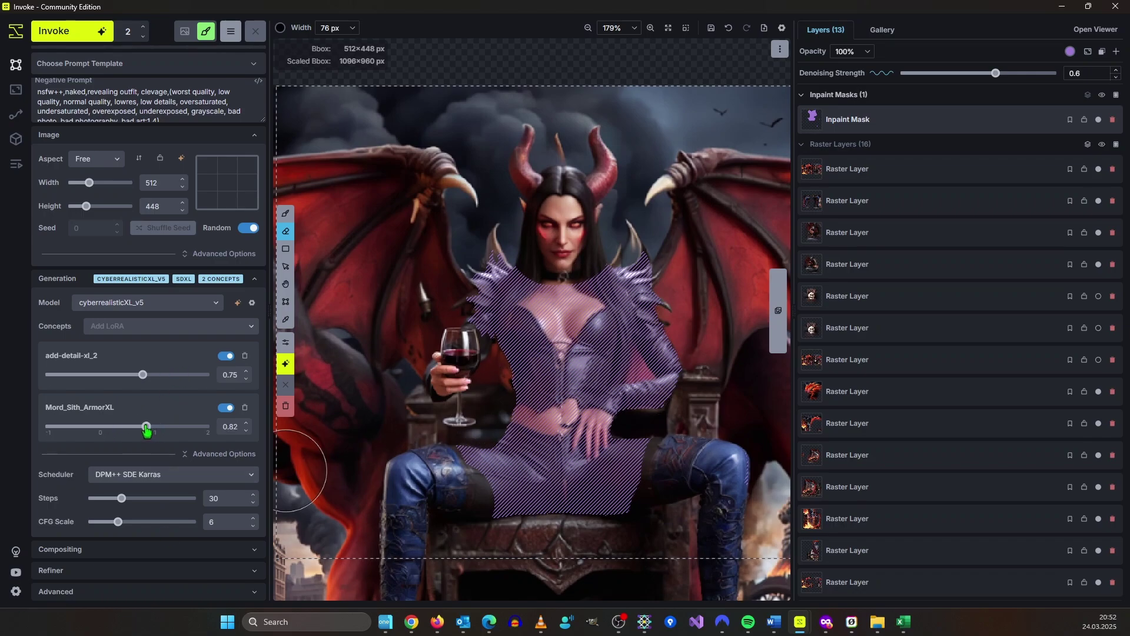
Step: Set Mord_Sith_ArmorXL to 0.44 and the prompt to 'm0rd_s1th leather armor,', then generate at 0.35 denoising
drag(147, 431, 125, 438)
scroll(208, 138, up, 2)
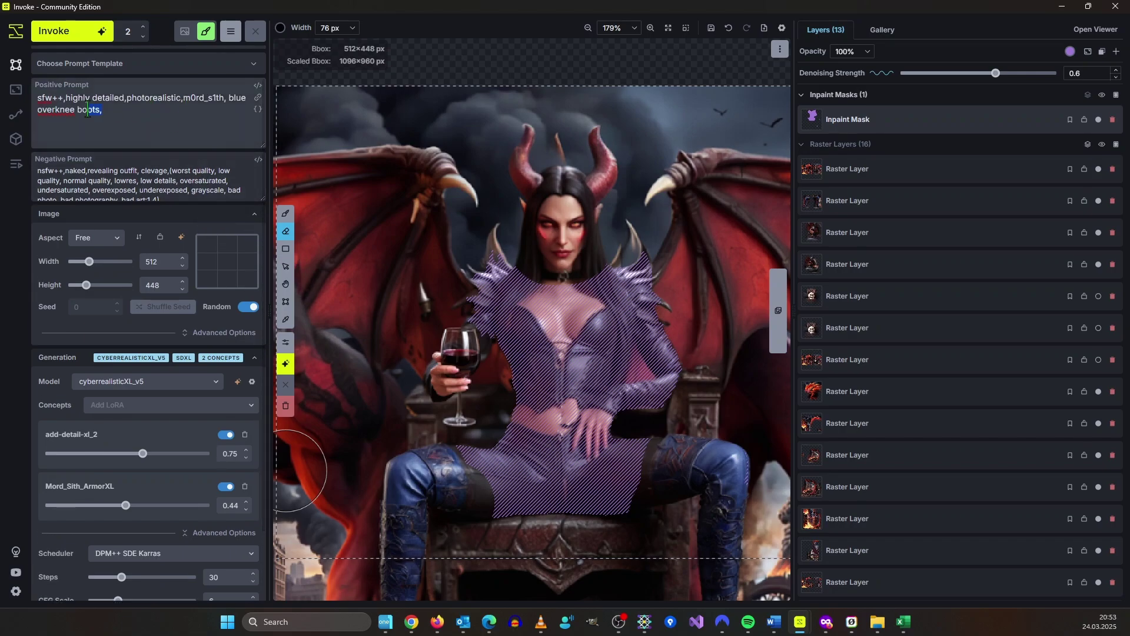
drag(103, 111, 134, 100)
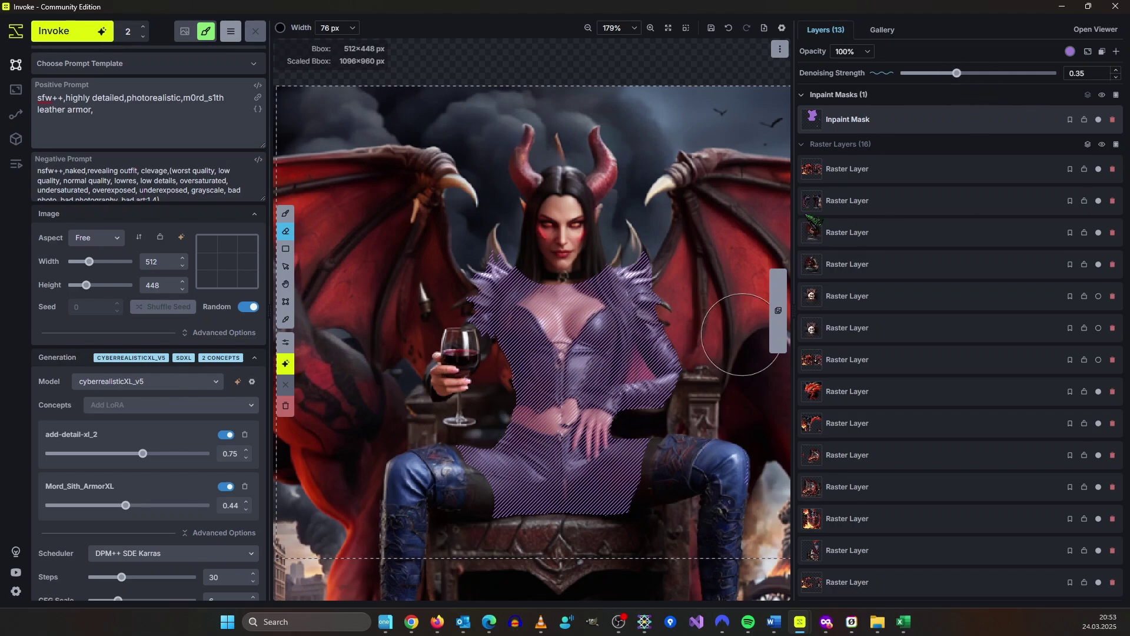
click(56, 34)
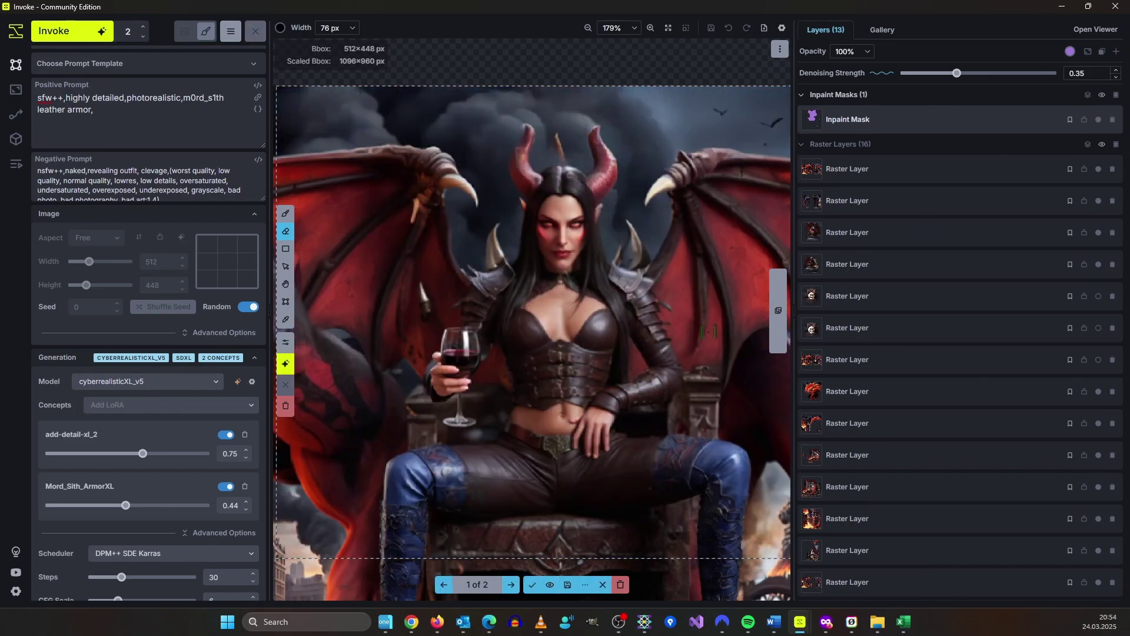
Step: Compare the two staged leather-armor results, toggling them against the original image
click(511, 585)
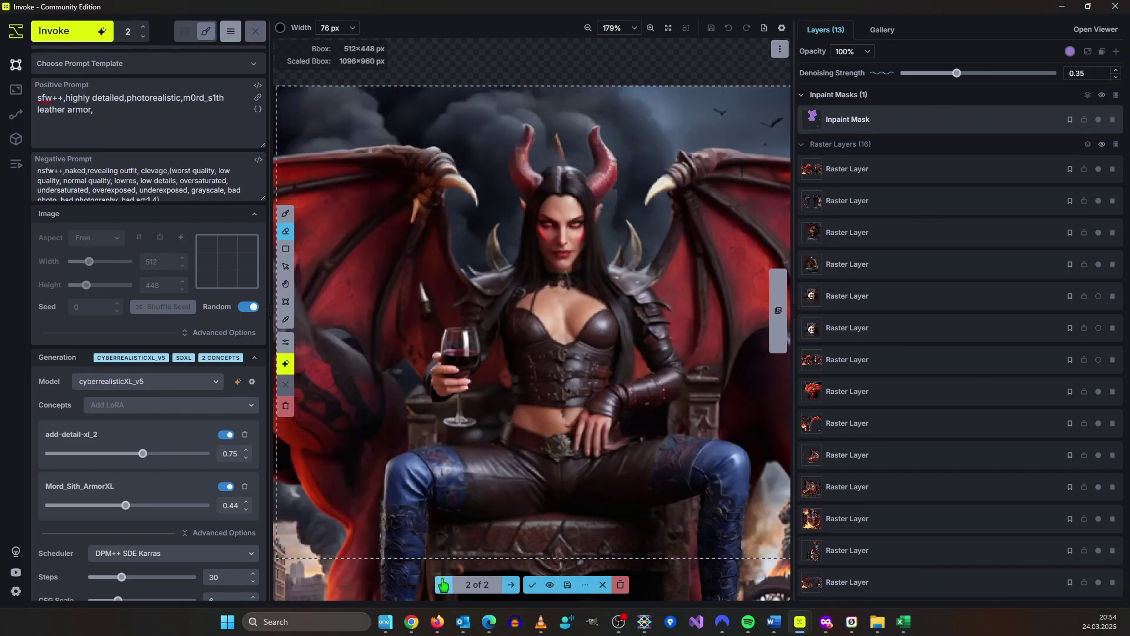
click(444, 585)
click(510, 584)
click(443, 586)
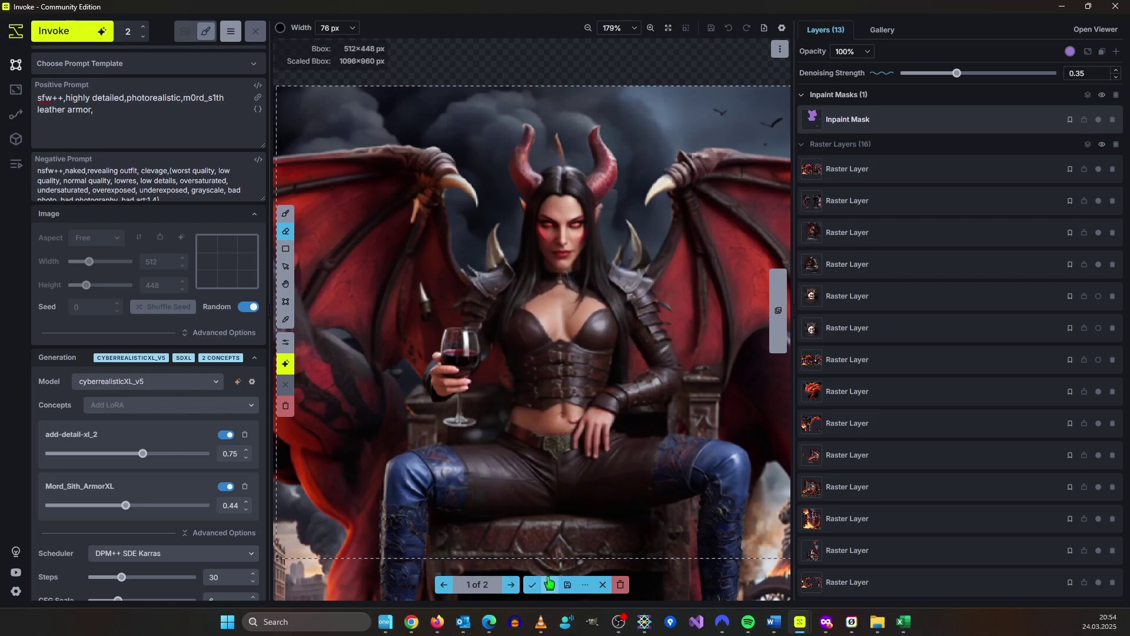
click(550, 583)
scroll(645, 450, down, 4)
drag(645, 451, 595, 355)
scroll(601, 362, down, 2)
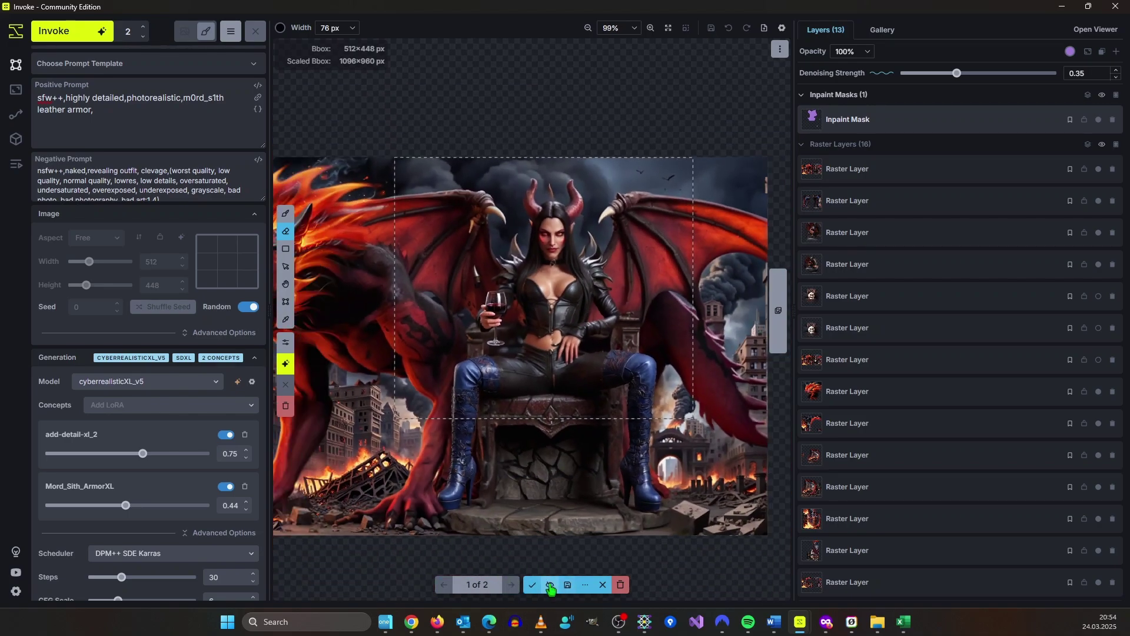
click(550, 585)
Step: Save the first result to the gallery, discard staging, and narrow the generation box to 448×448
scroll(651, 322, up, 4)
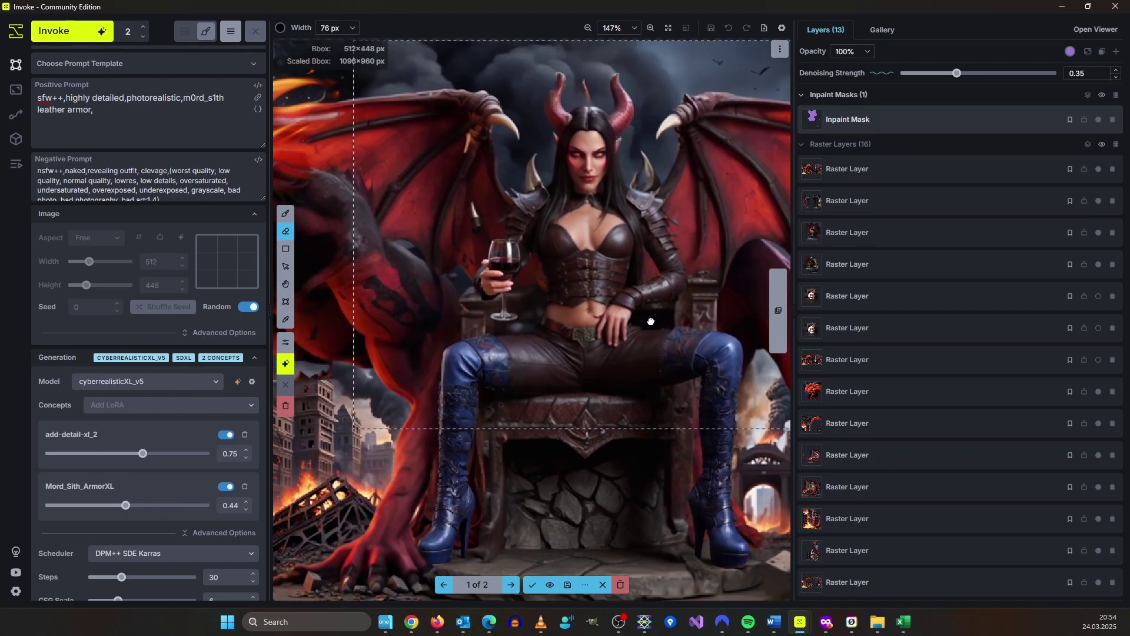
drag(651, 322, 636, 405)
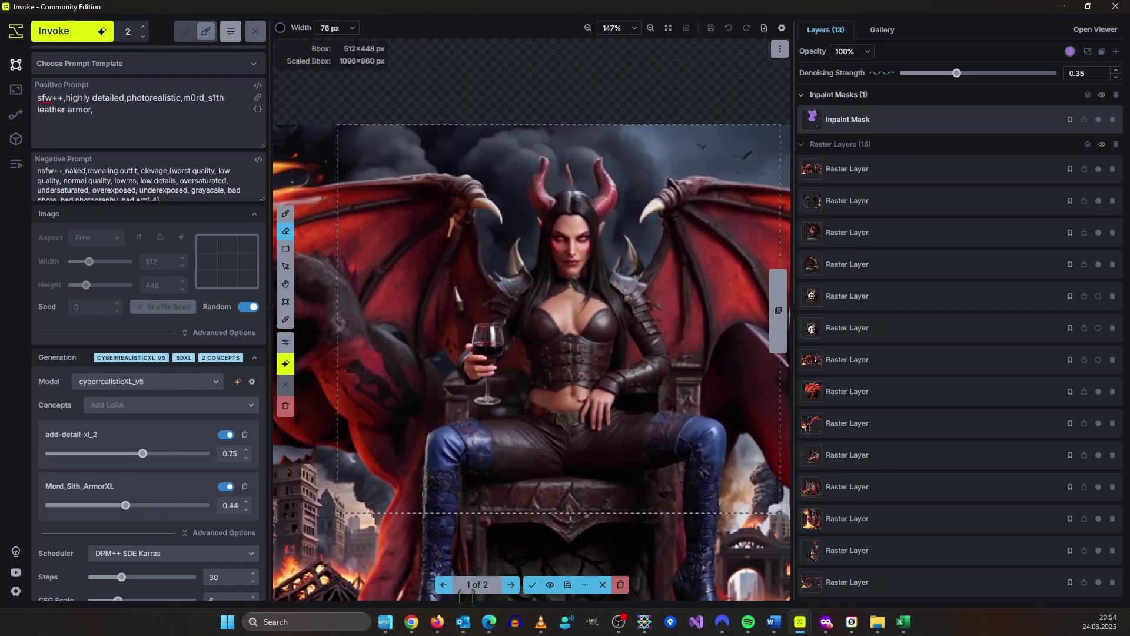
click(568, 585)
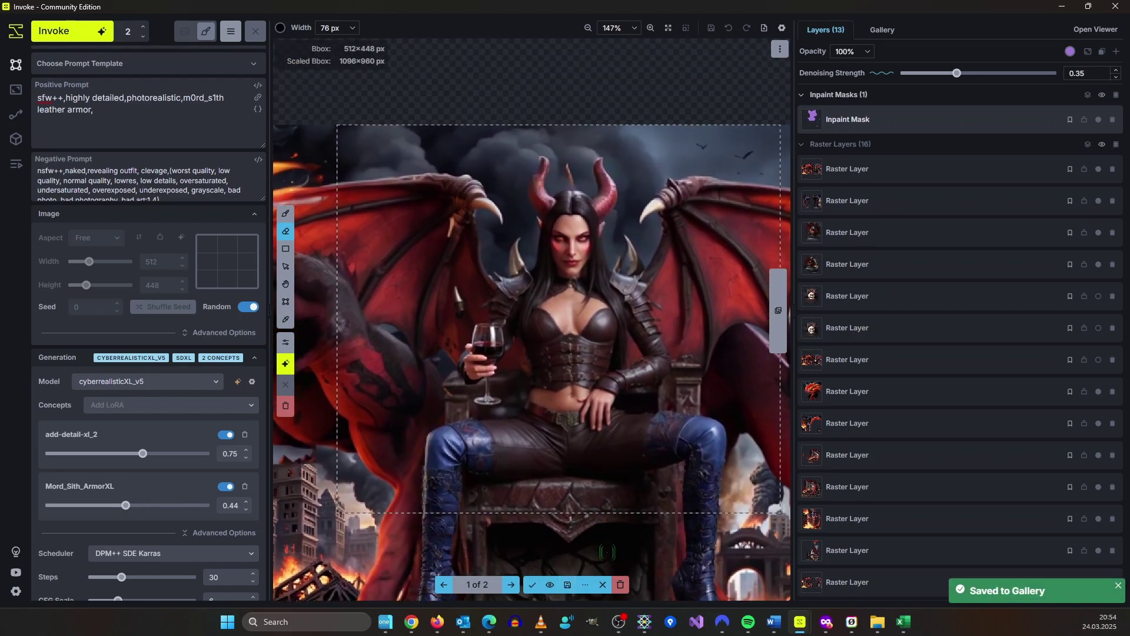
click(620, 585)
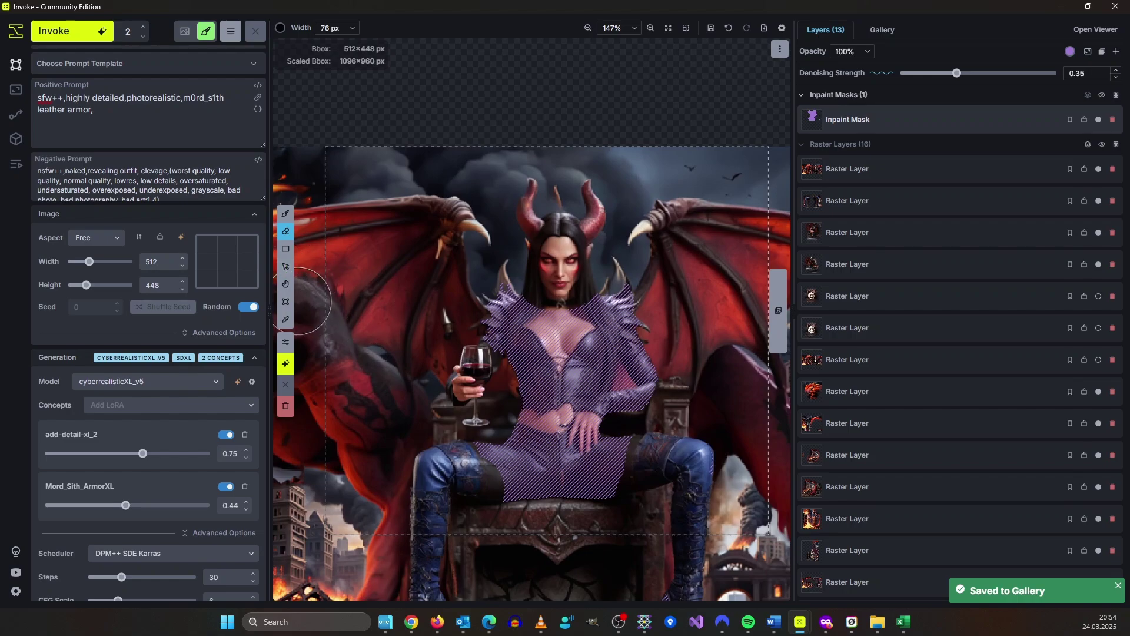
click(285, 301)
drag(337, 153, 375, 177)
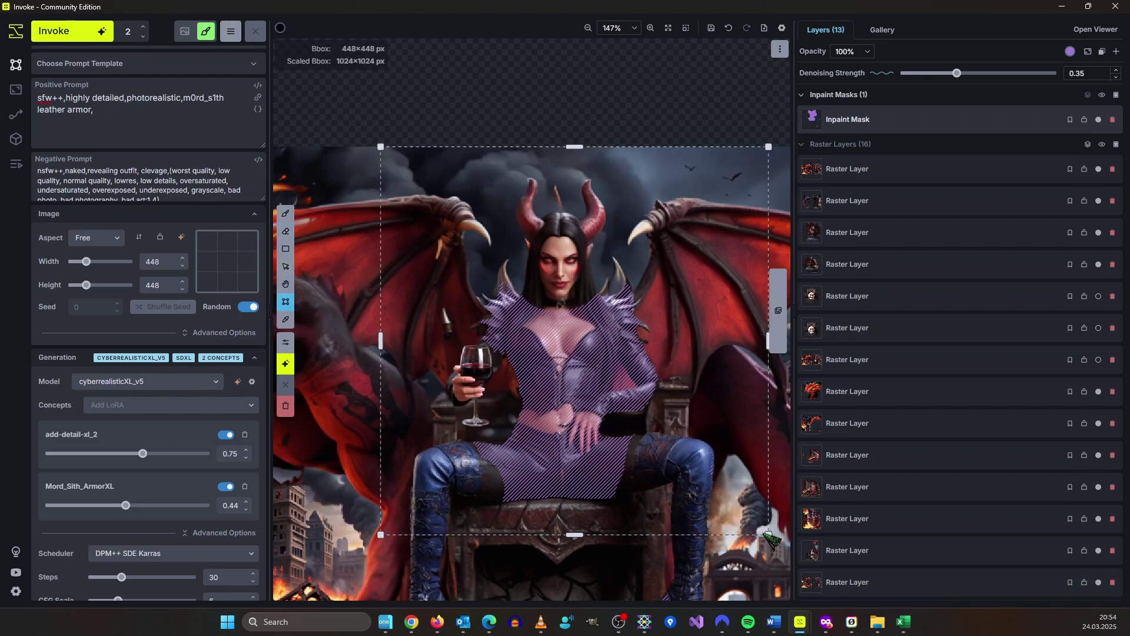
Step: Shrink the generation box to 408×408, raise denoising to 0.4, and rewrite the prompt as demon armor
drag(769, 534, 755, 522)
drag(753, 146, 734, 167)
drag(969, 77, 963, 75)
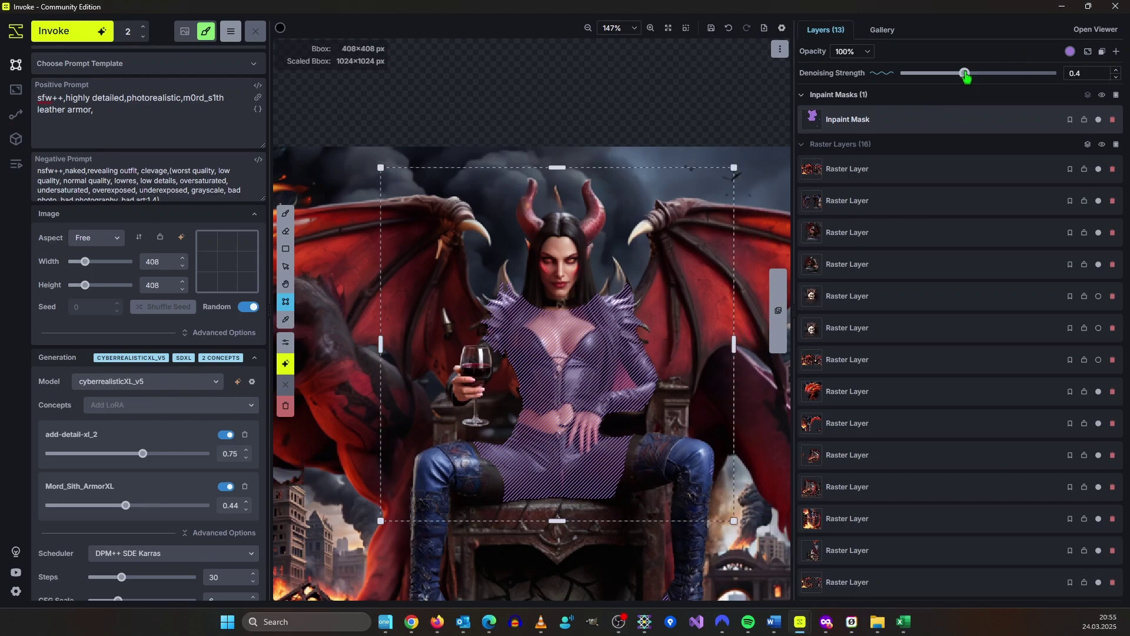
click(237, 89)
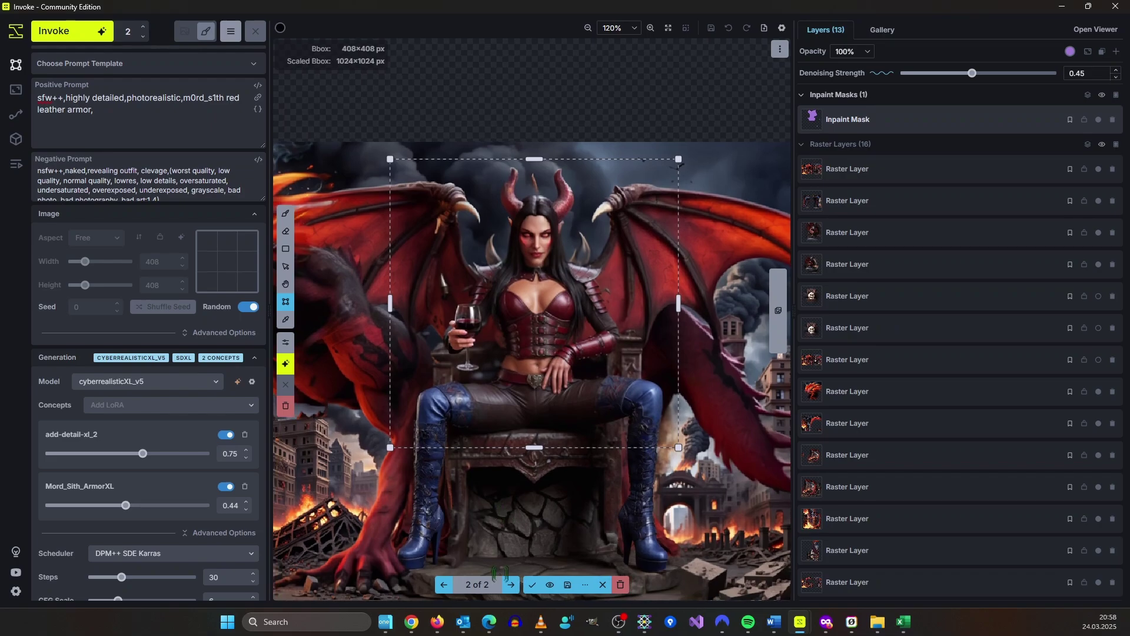
Step: Inspect the other staged spiky black-armor variant, including the horns
click(512, 585)
scroll(566, 419, down, 5)
drag(567, 435, 617, 376)
scroll(605, 377, up, 5)
scroll(586, 343, down, 4)
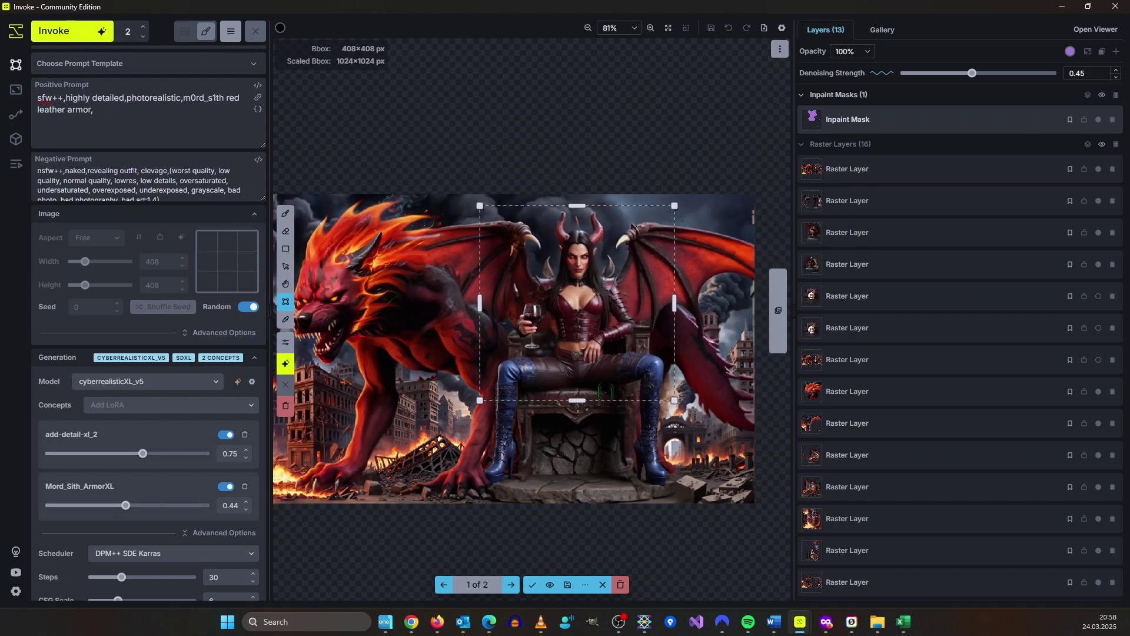
scroll(567, 254, up, 6)
scroll(547, 293, down, 4)
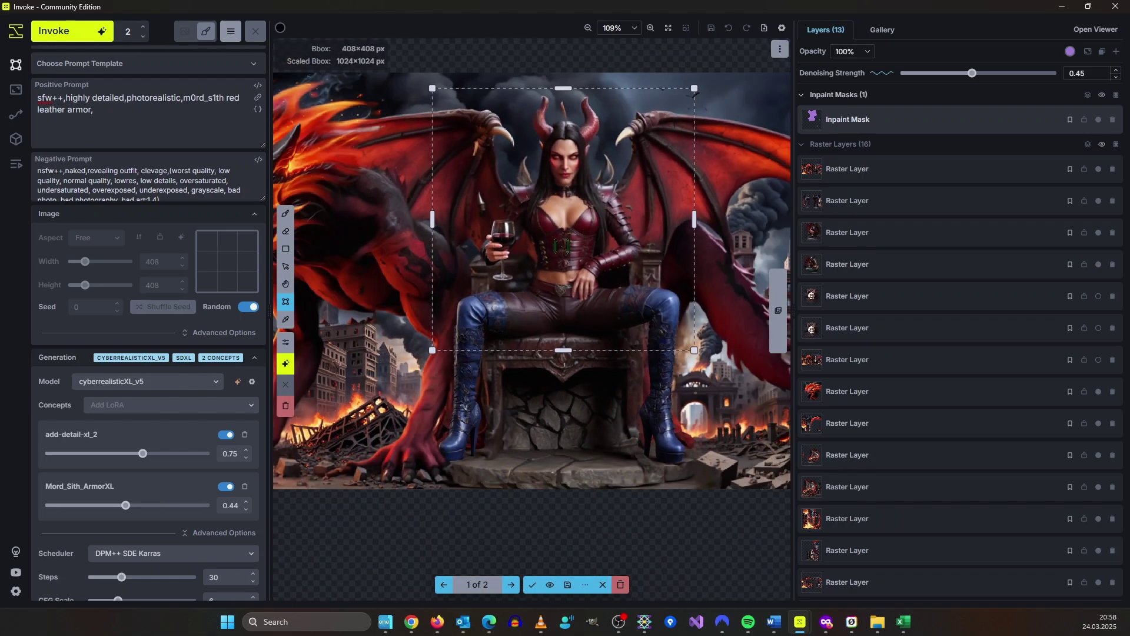
drag(637, 252, 634, 314)
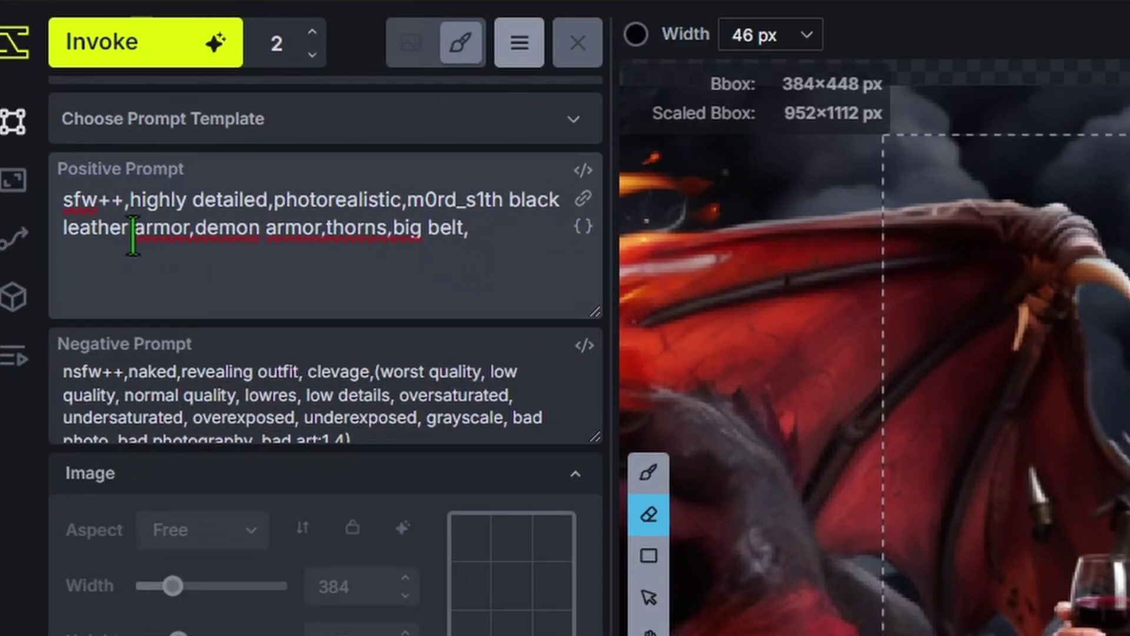
Step: Review the armor prompt and accept the black spiked demon-armor variant as a new raster layer
drag(134, 227, 310, 222)
click(470, 260)
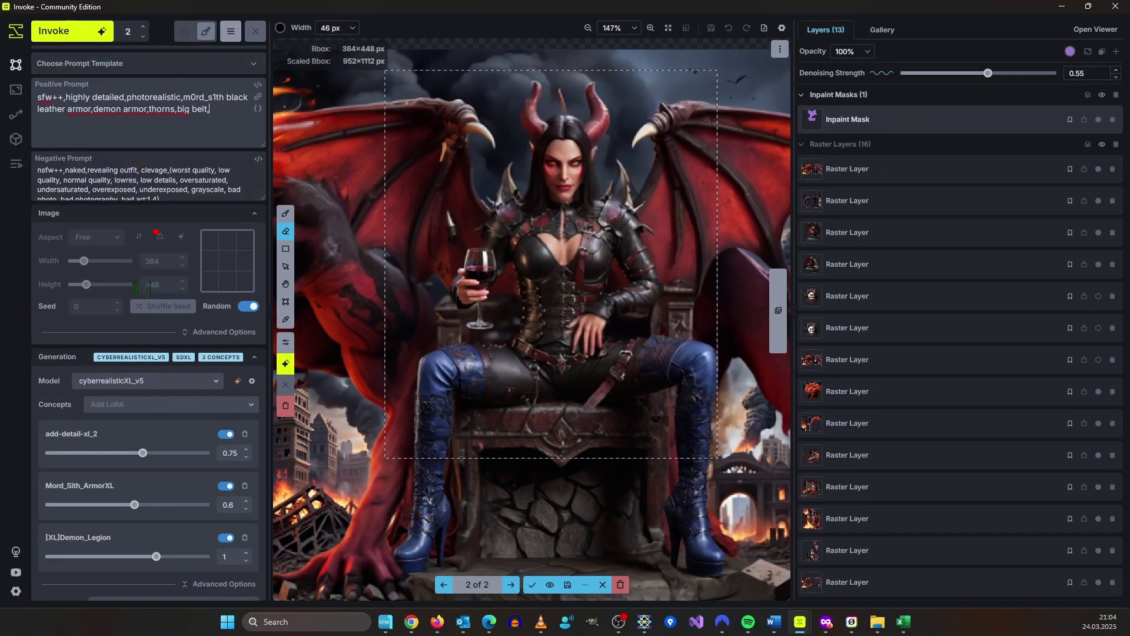
scroll(142, 289, down, 2)
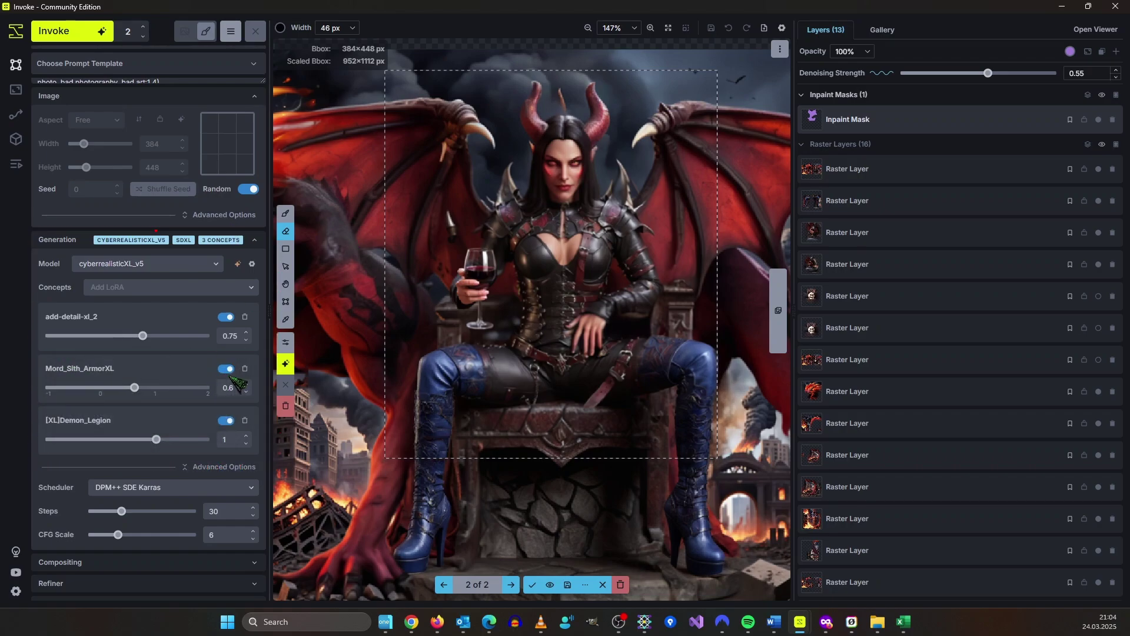
scroll(598, 226, down, 2)
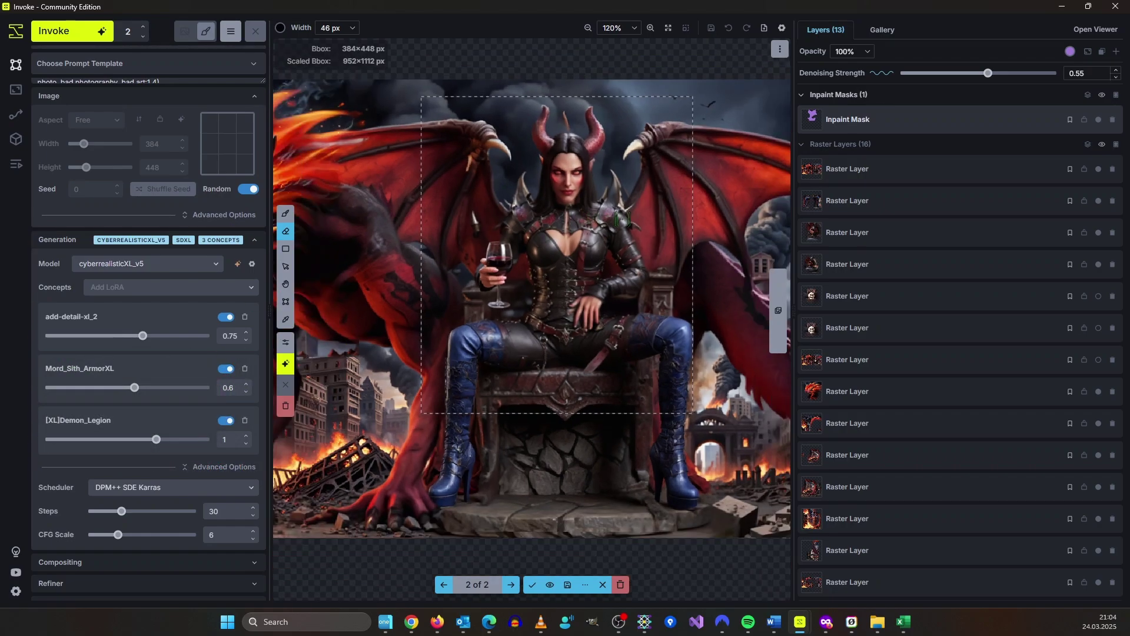
scroll(642, 227, up, 2)
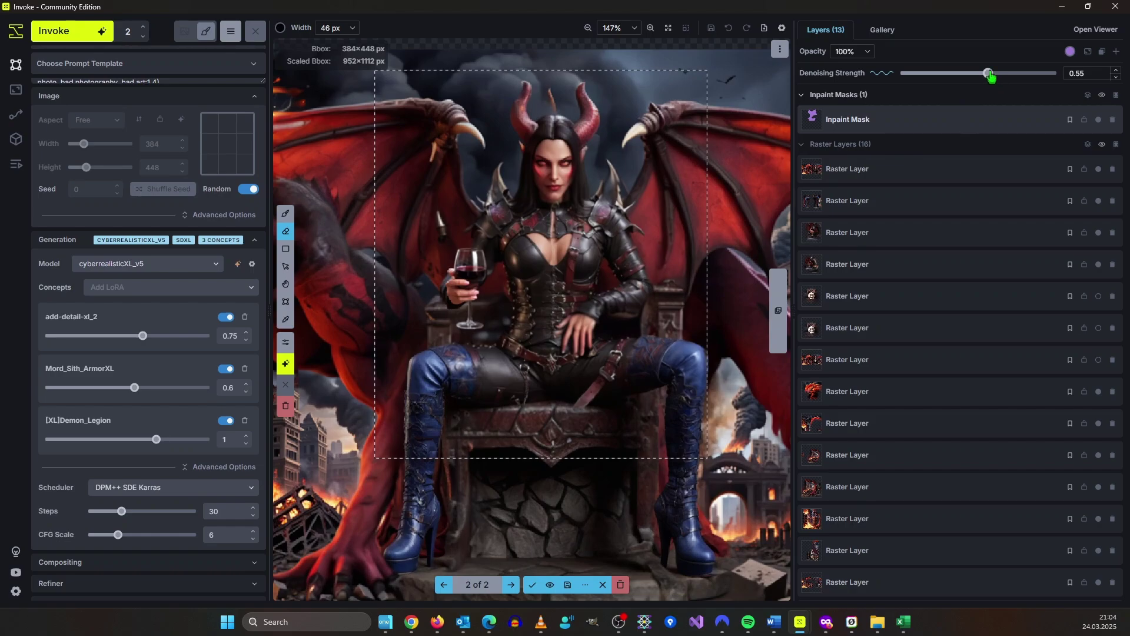
scroll(501, 493, down, 1)
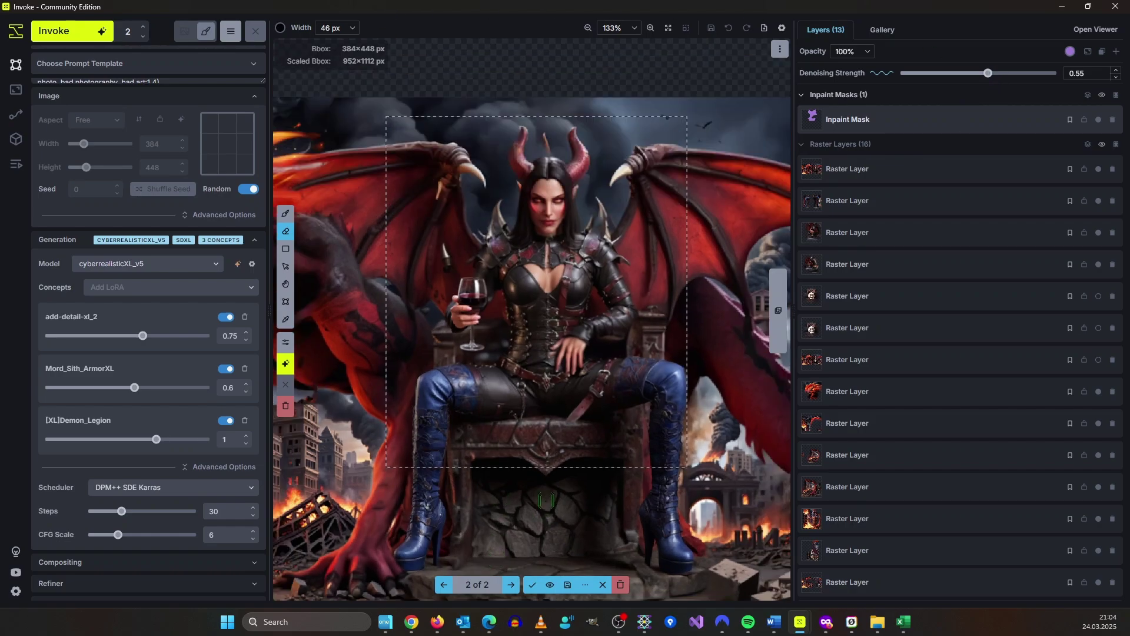
scroll(555, 448, up, 5)
scroll(558, 449, down, 3)
click(533, 585)
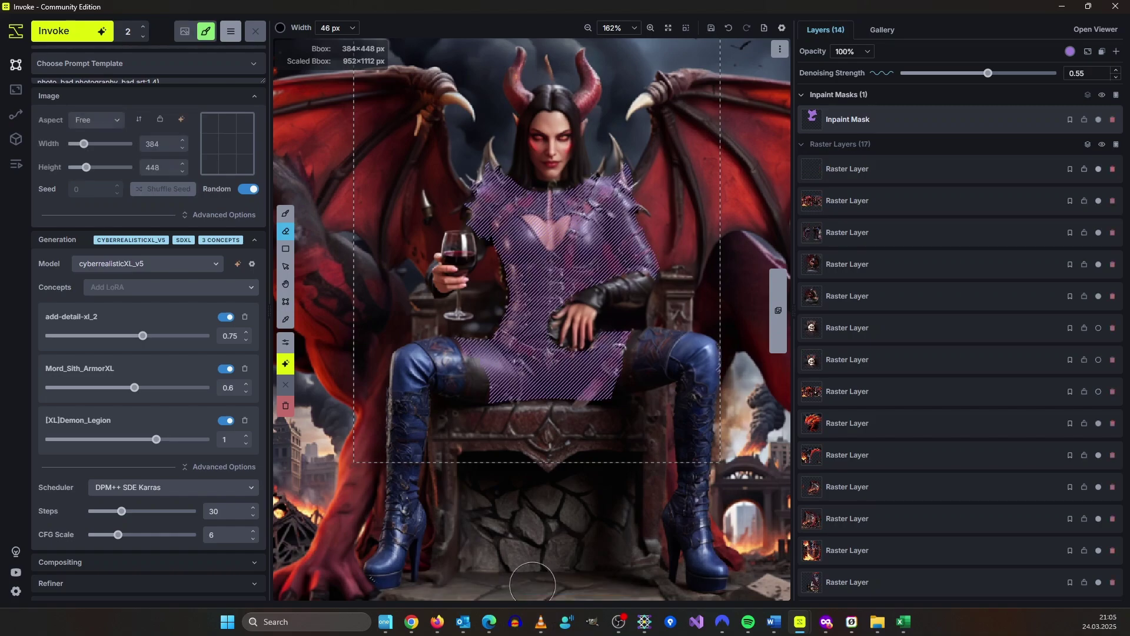
Step: Hide the inpaint mask and make the hidden skull raster layer visible
click(1099, 120)
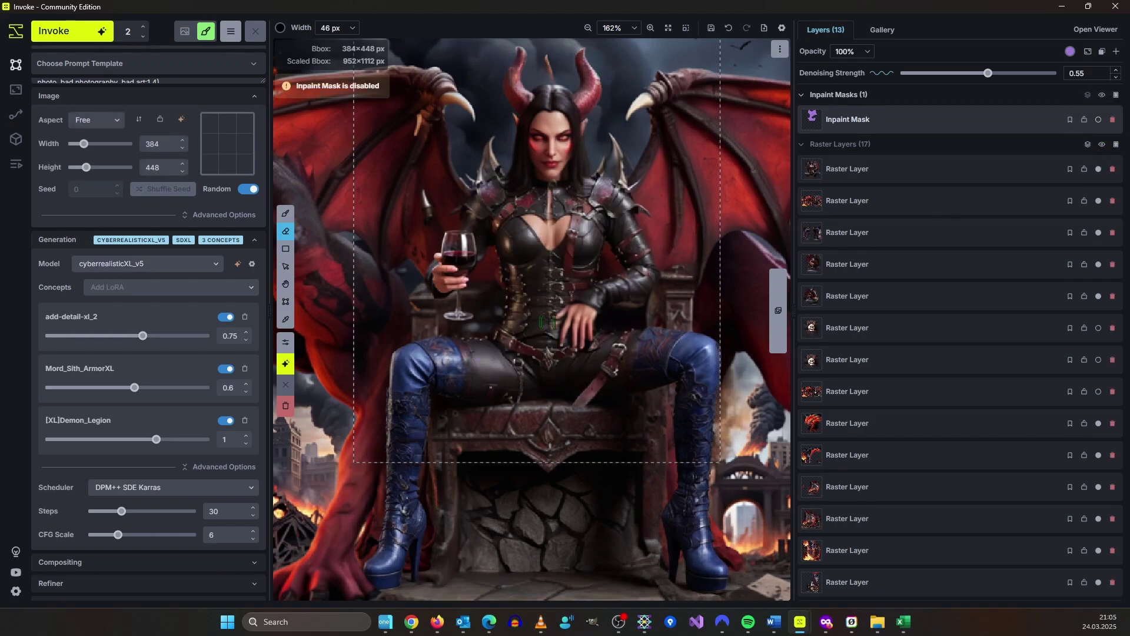
scroll(653, 292, up, 3)
click(1100, 340)
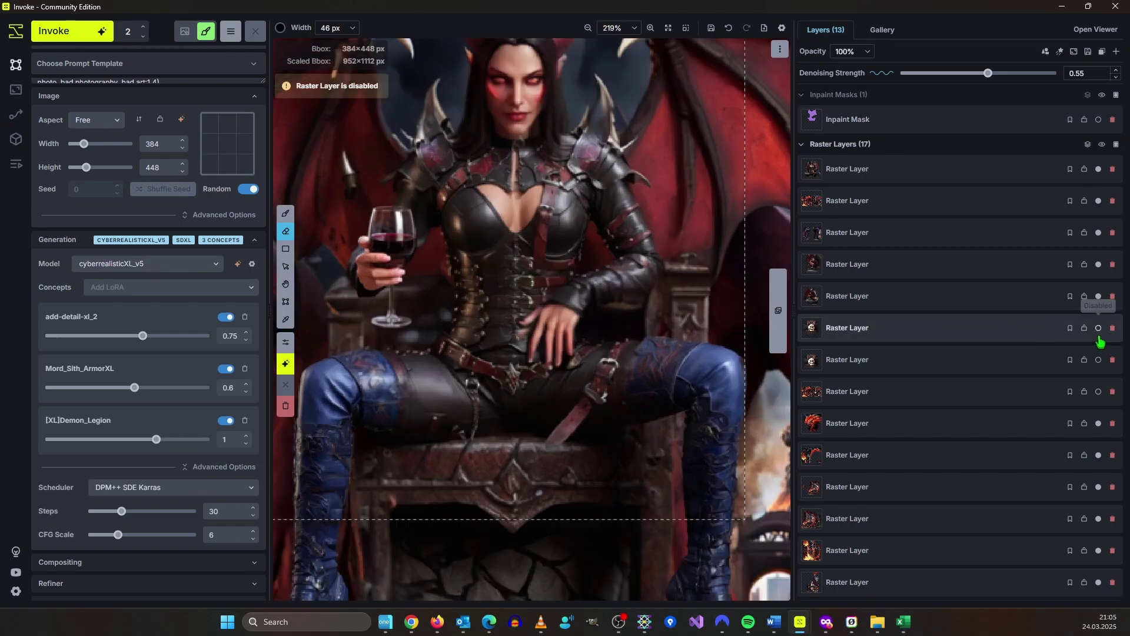
click(1099, 334)
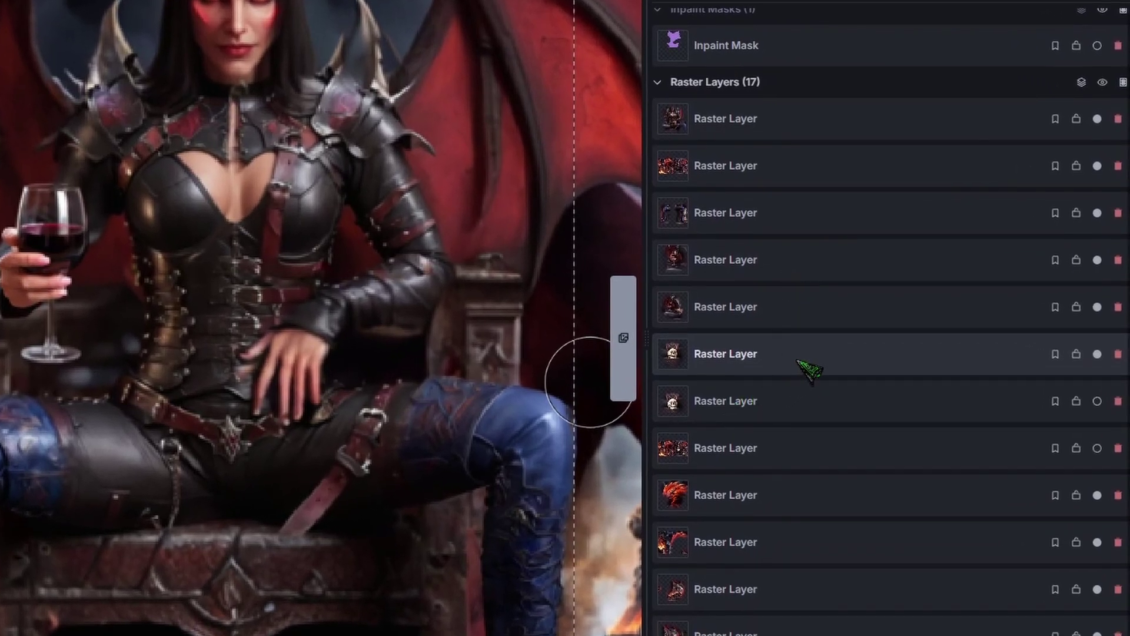
Step: Move the skull layer to the top of the raster layers so it sits on her lap
drag(803, 358, 760, 97)
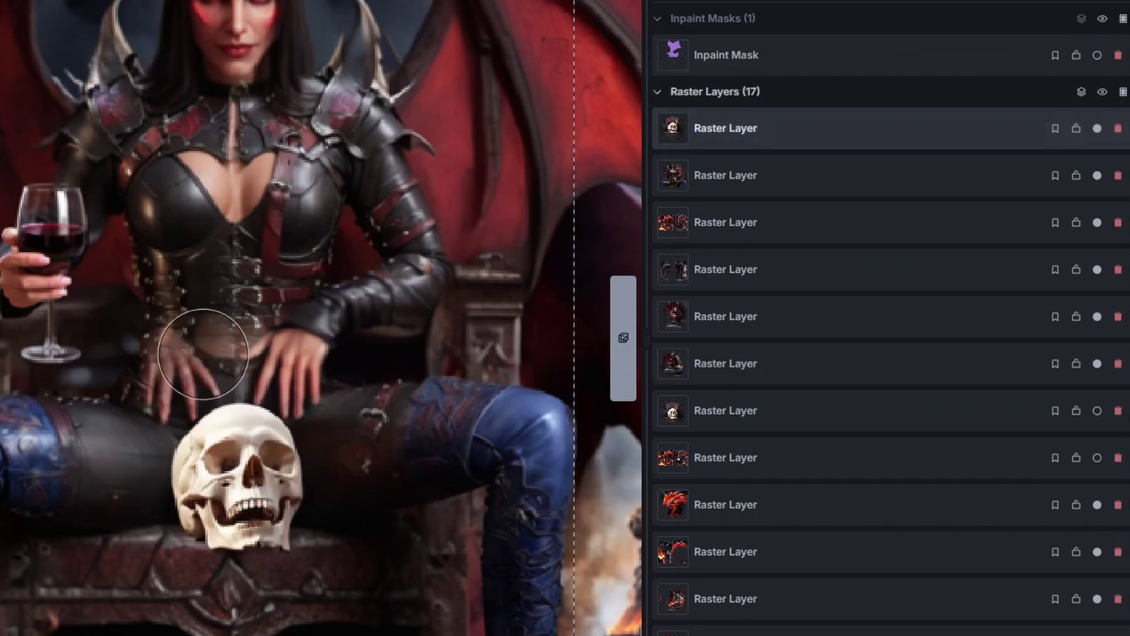
scroll(229, 335, up, 1)
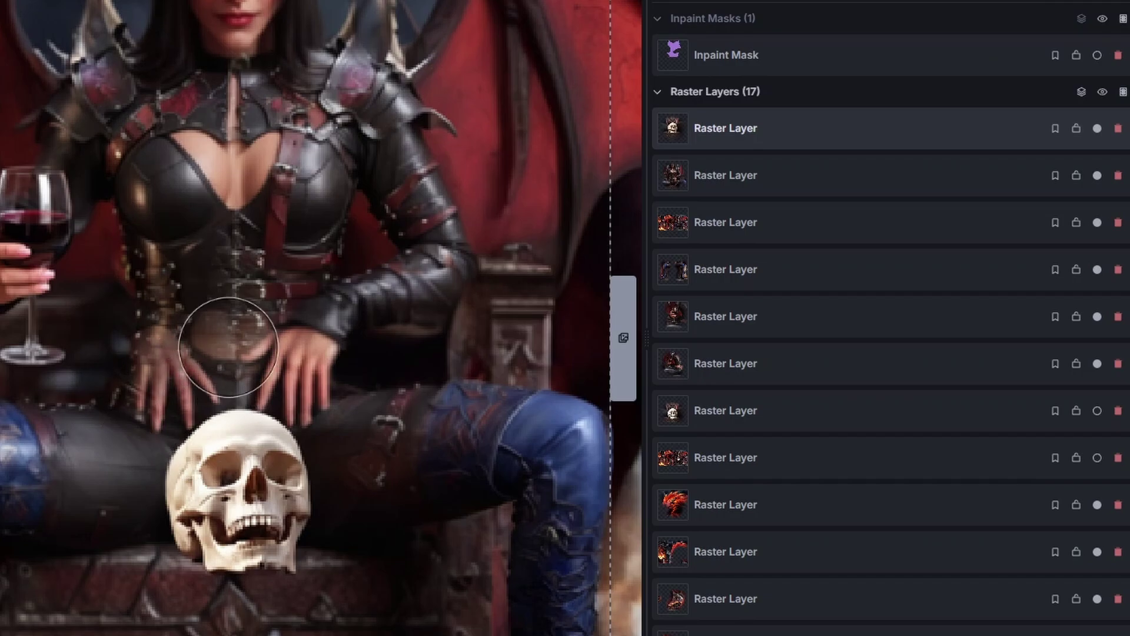
scroll(228, 348, up, 5)
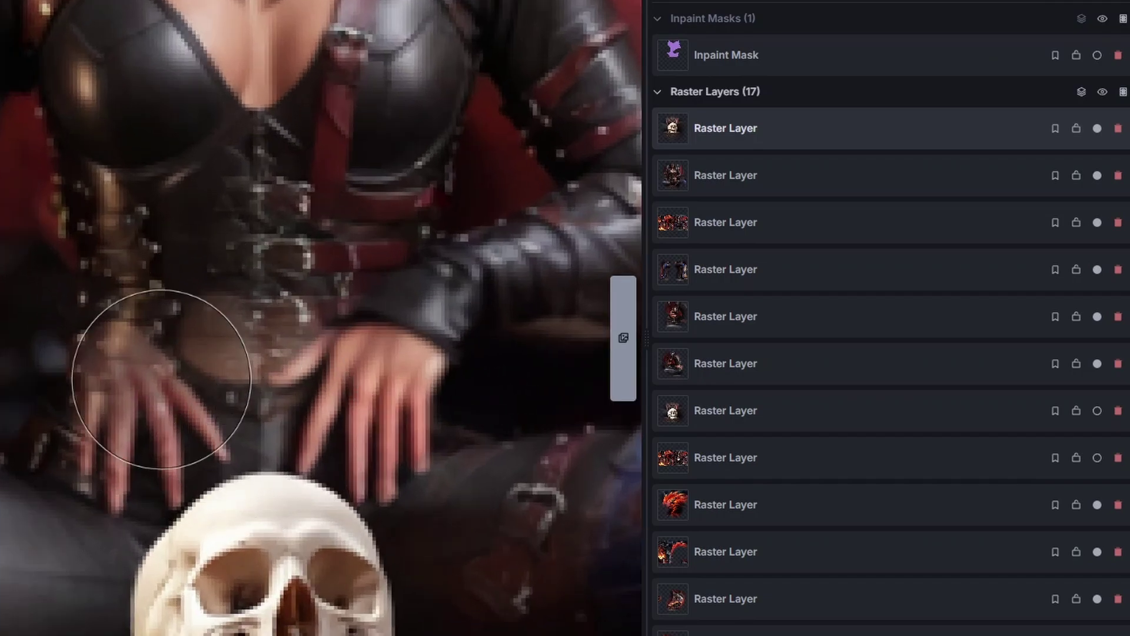
scroll(139, 454, up, 3)
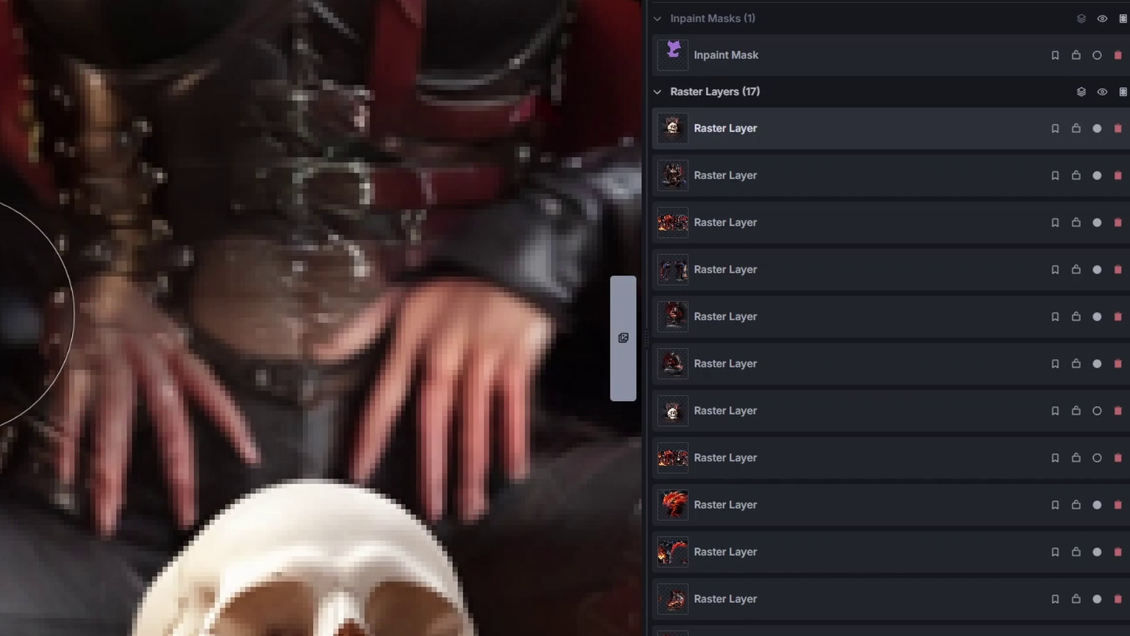
scroll(385, 507, down, 2)
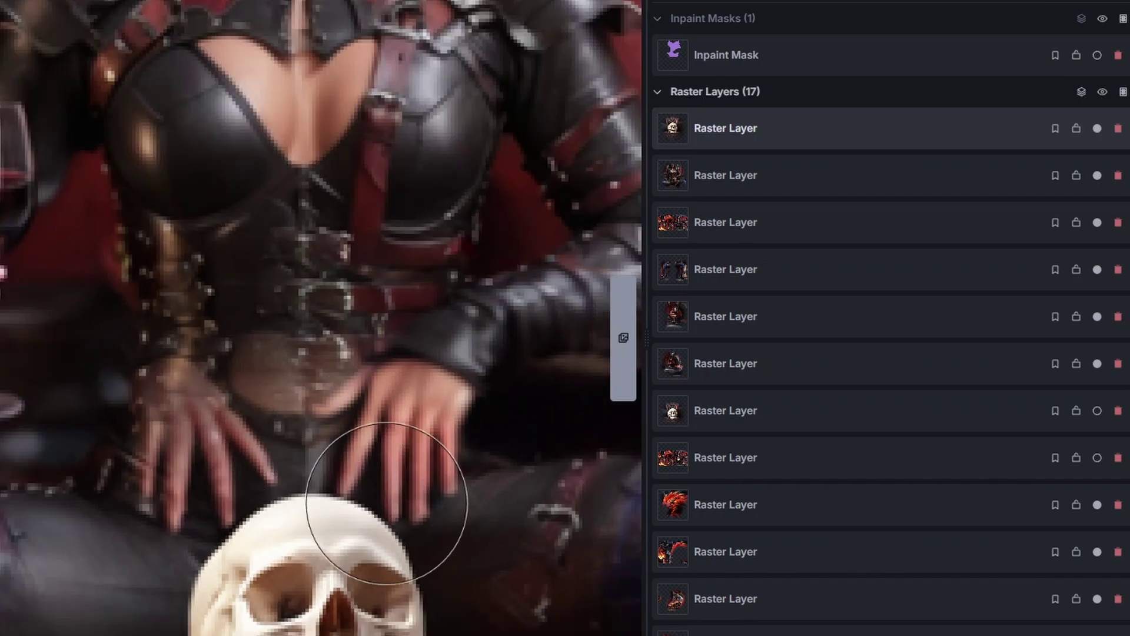
scroll(318, 541, down, 3)
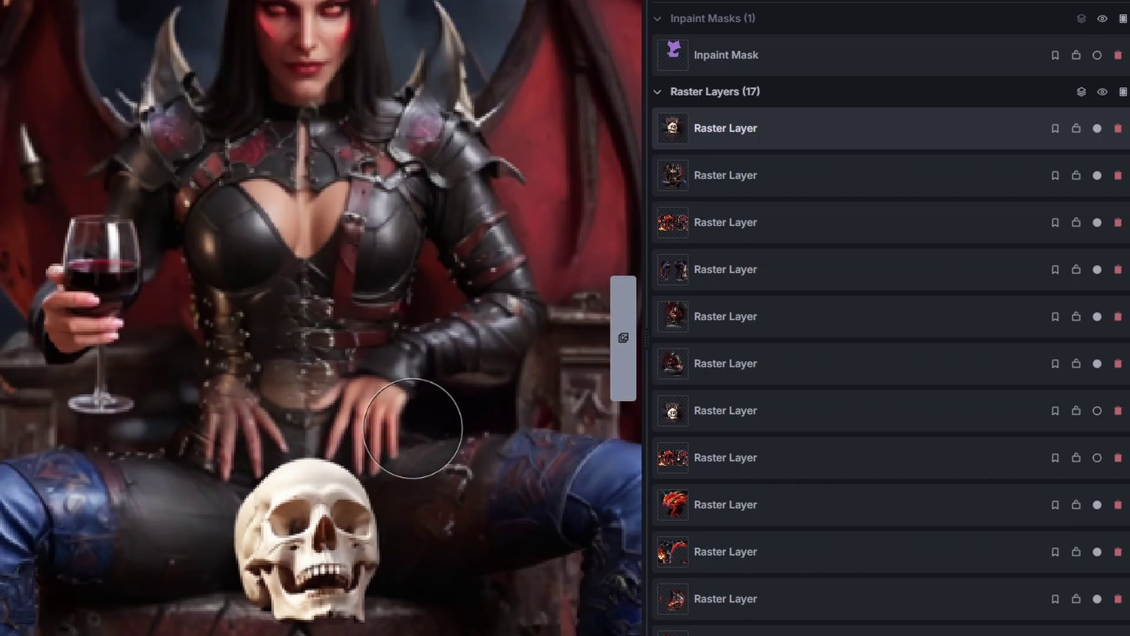
scroll(406, 233, down, 2)
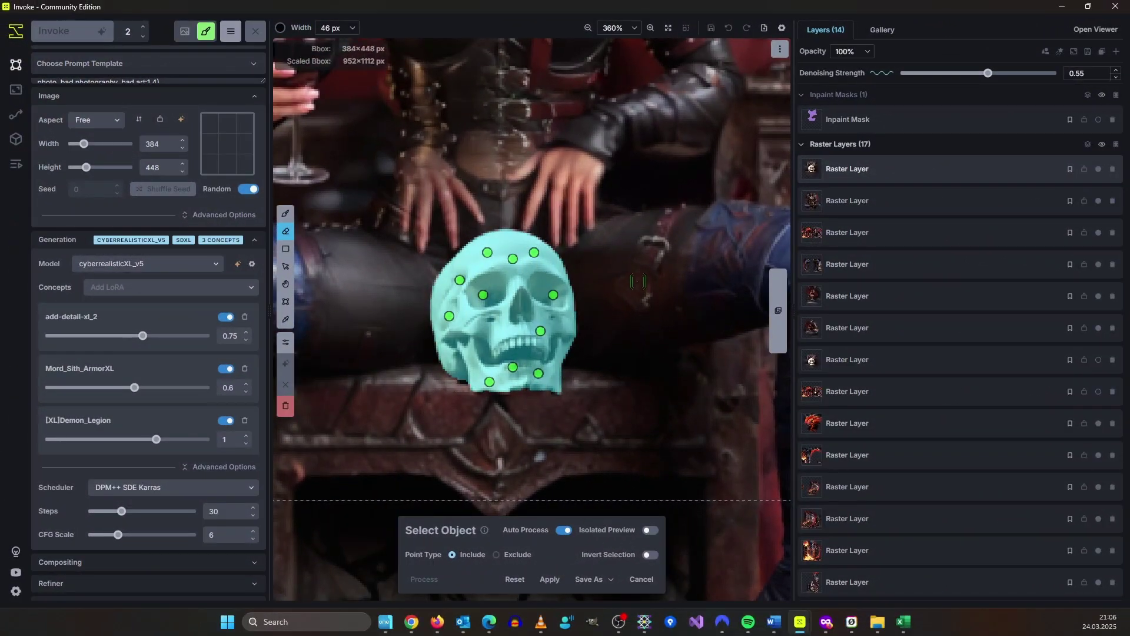
Step: Apply the object selection so the top raster layer keeps only the skull
drag(665, 291, 732, 383)
drag(687, 430, 670, 388)
drag(639, 471, 609, 473)
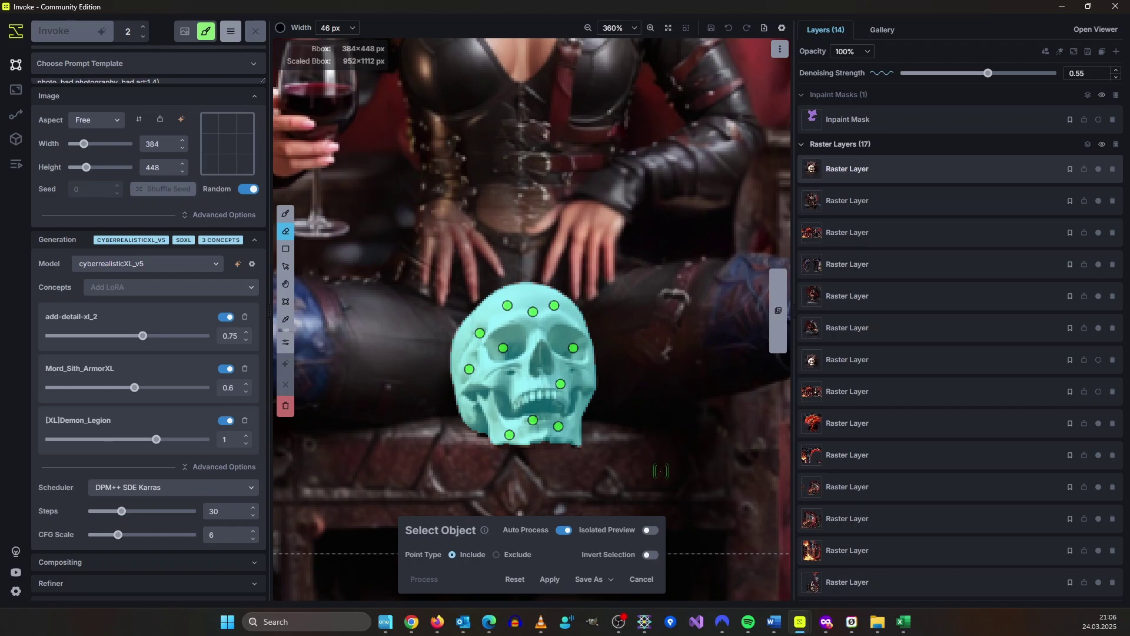
click(552, 580)
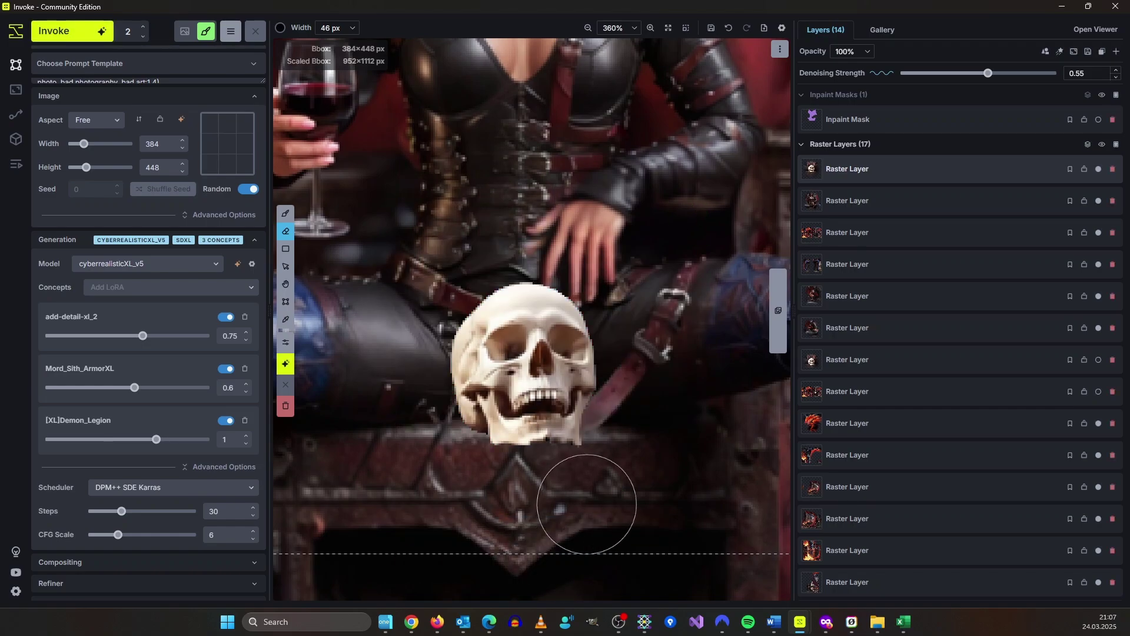
scroll(671, 429, down, 4)
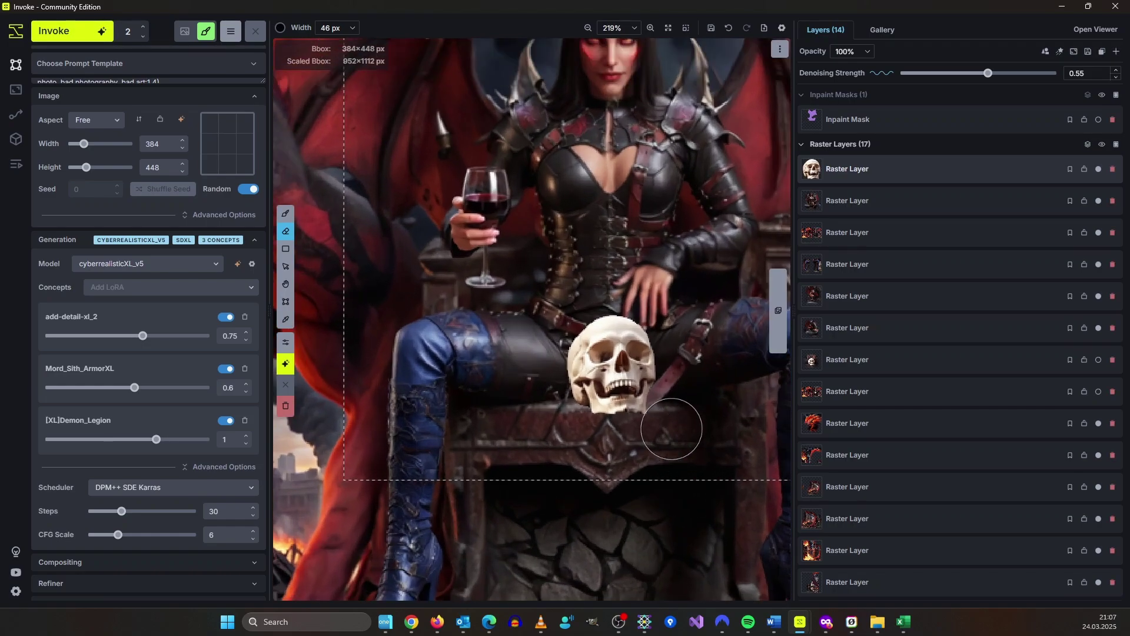
drag(725, 311, 655, 372)
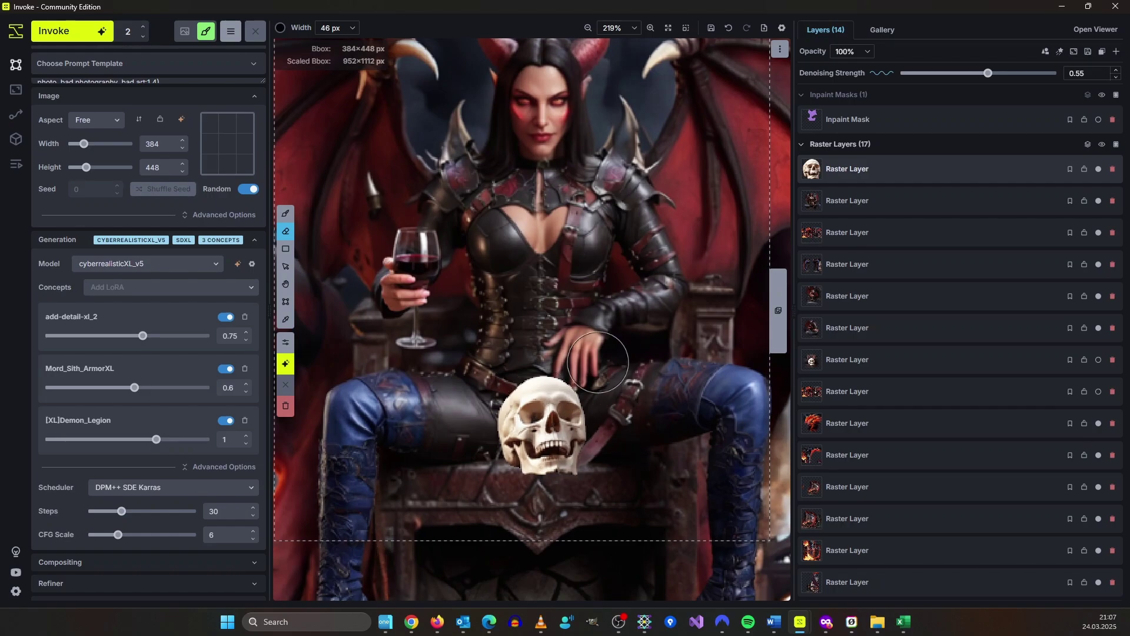
scroll(598, 363, down, 3)
scroll(569, 445, up, 4)
click(285, 213)
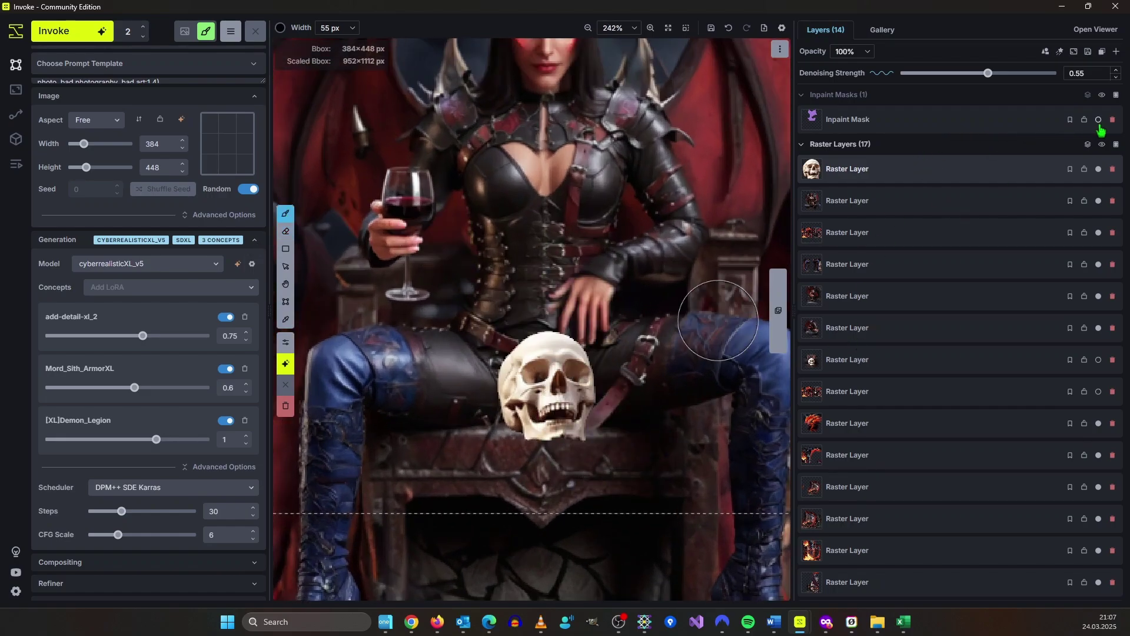
Step: Add a new inpaint mask and paint it over the skull
click(1118, 52)
click(1036, 126)
mouse_move(542, 366)
mouse_down()
mouse_move(524, 389)
mouse_move(551, 420)
mouse_move(577, 389)
mouse_up()
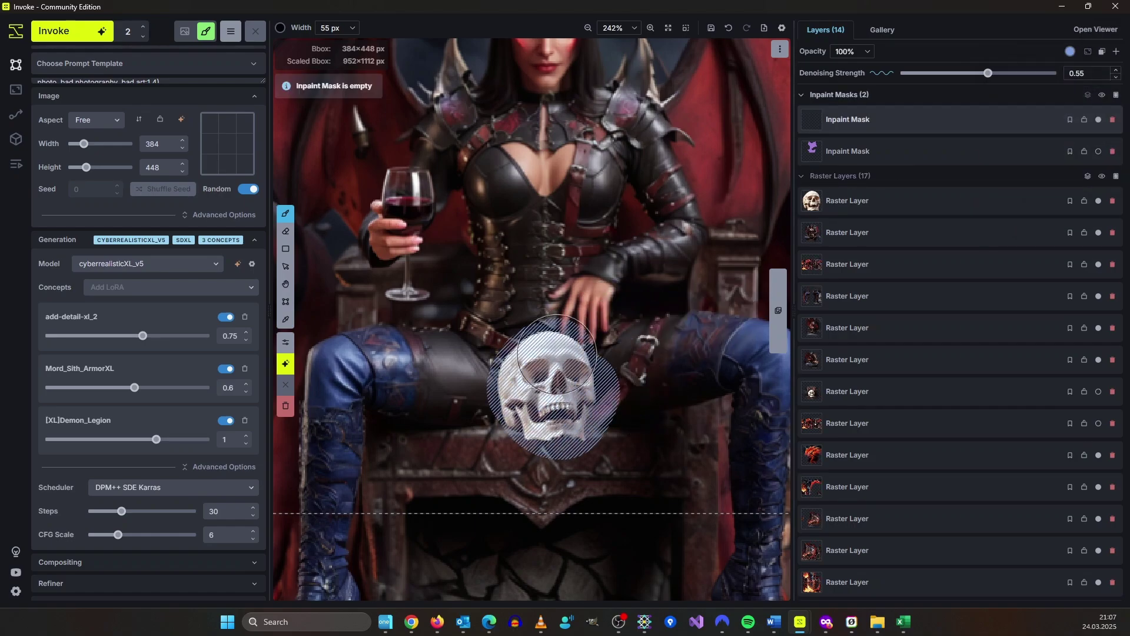
scroll(556, 366, down, 5)
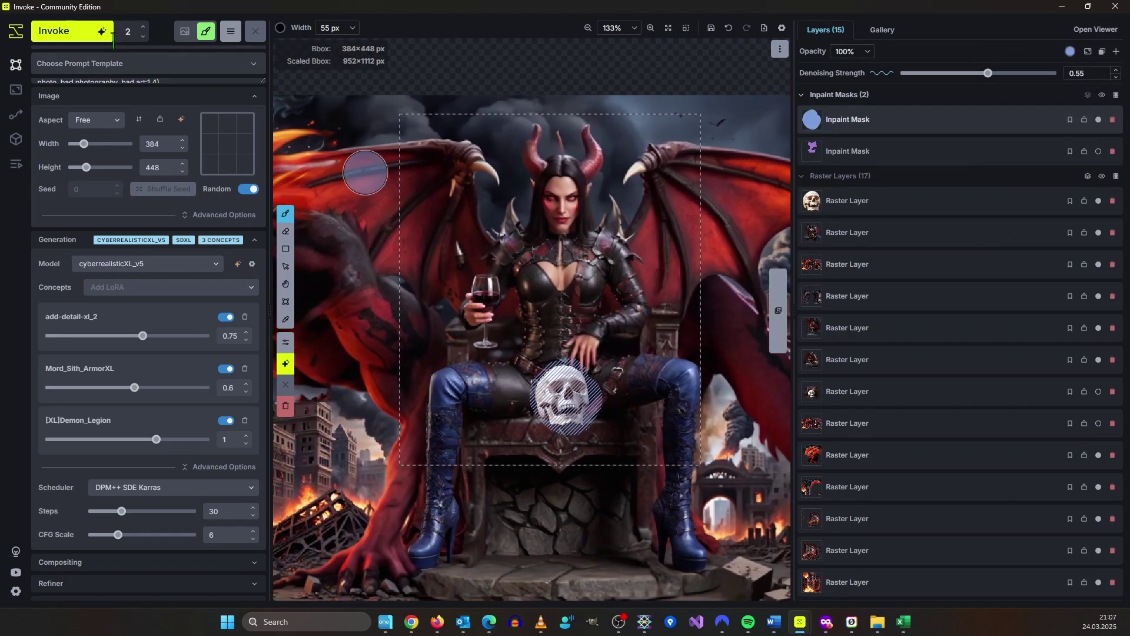
scroll(120, 139, up, 2)
Step: End the prompt with 'human skull' and fit a 384×384 generation area over the skull
drag(219, 119, 183, 99)
text(human skull)
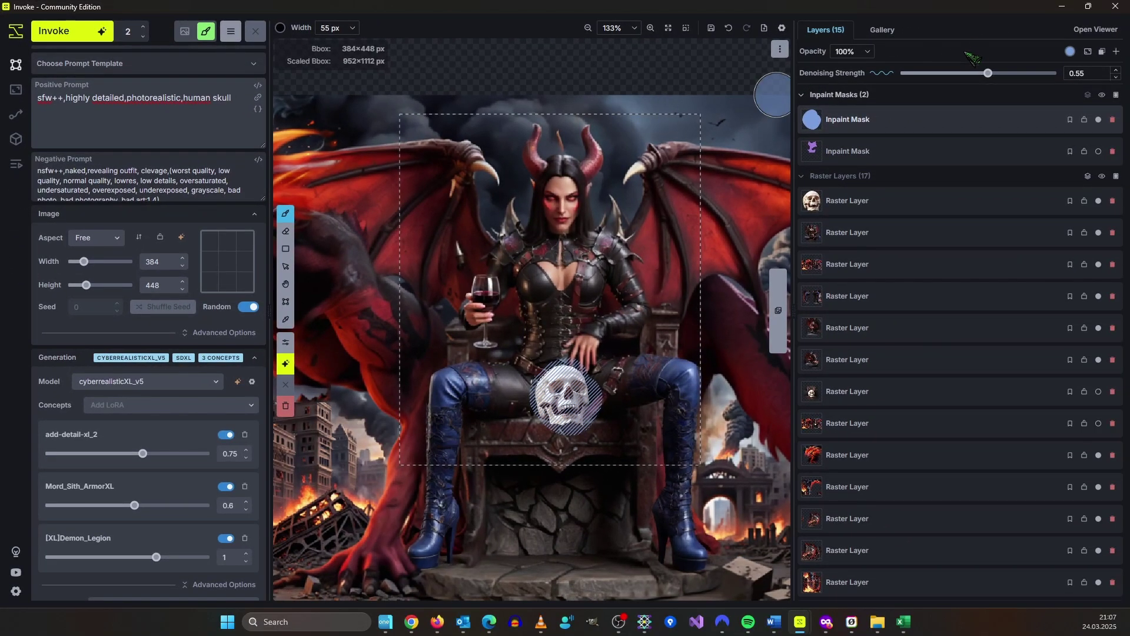
scroll(535, 324, down, 1)
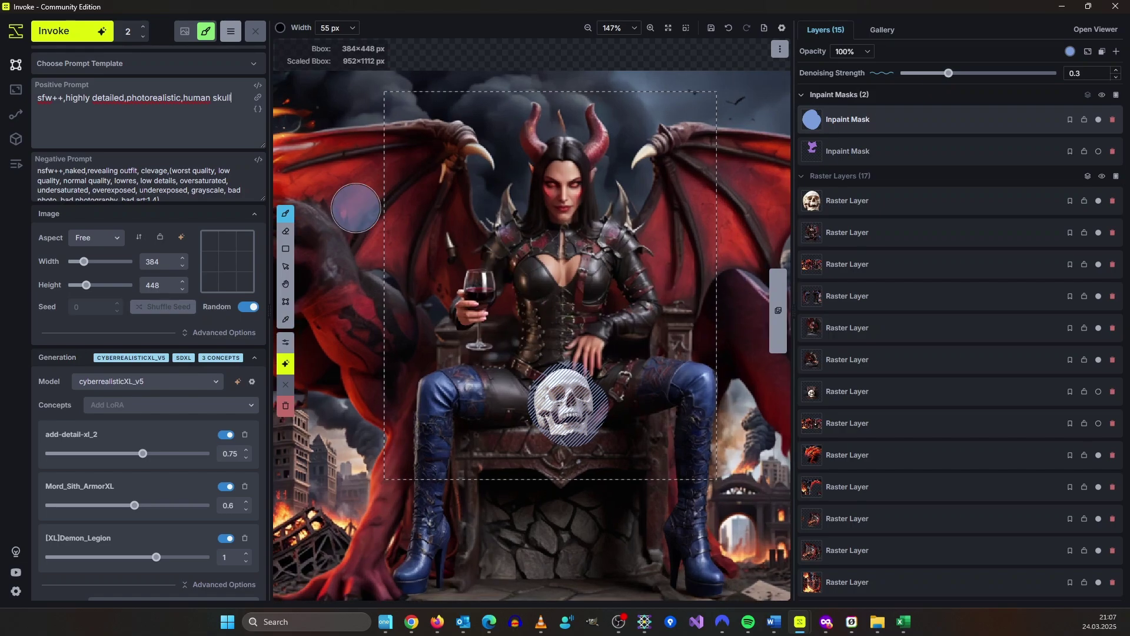
click(286, 302)
drag(547, 263, 547, 337)
drag(521, 196, 519, 270)
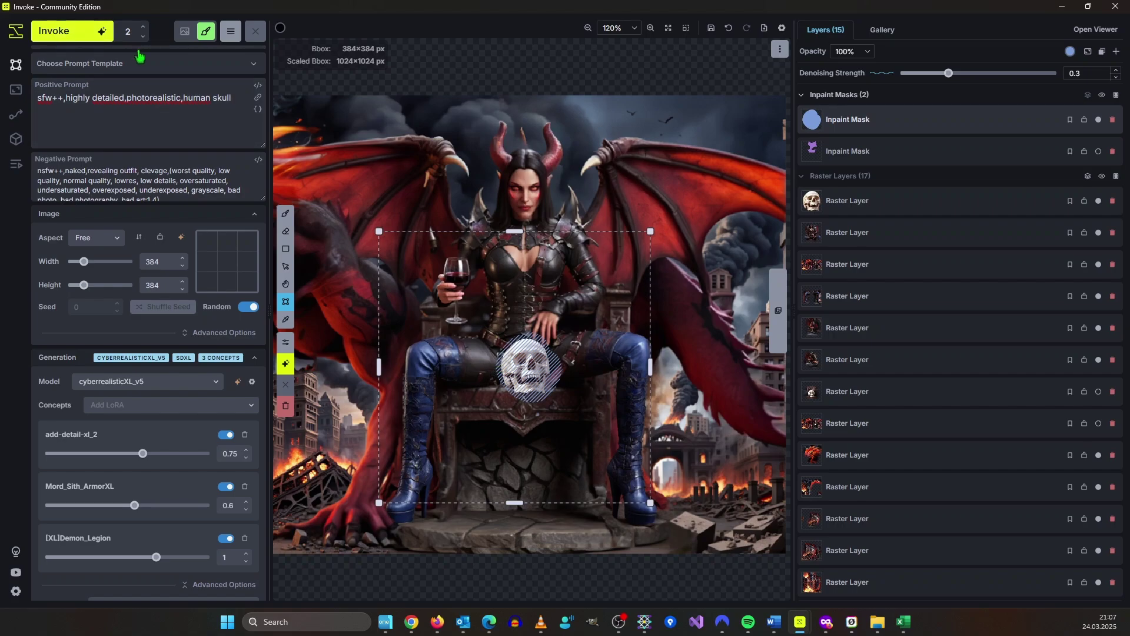
Step: Generate new skull inpaints and switch to the second of the two results
key(ctrl+Return)
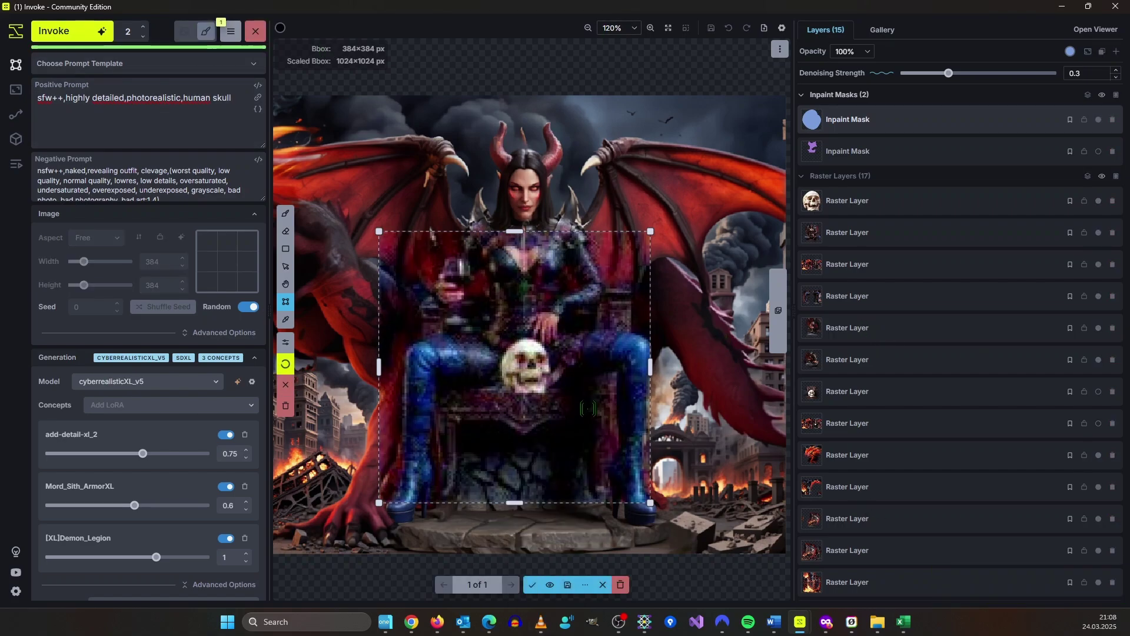
scroll(588, 409, up, 5)
scroll(619, 315, down, 5)
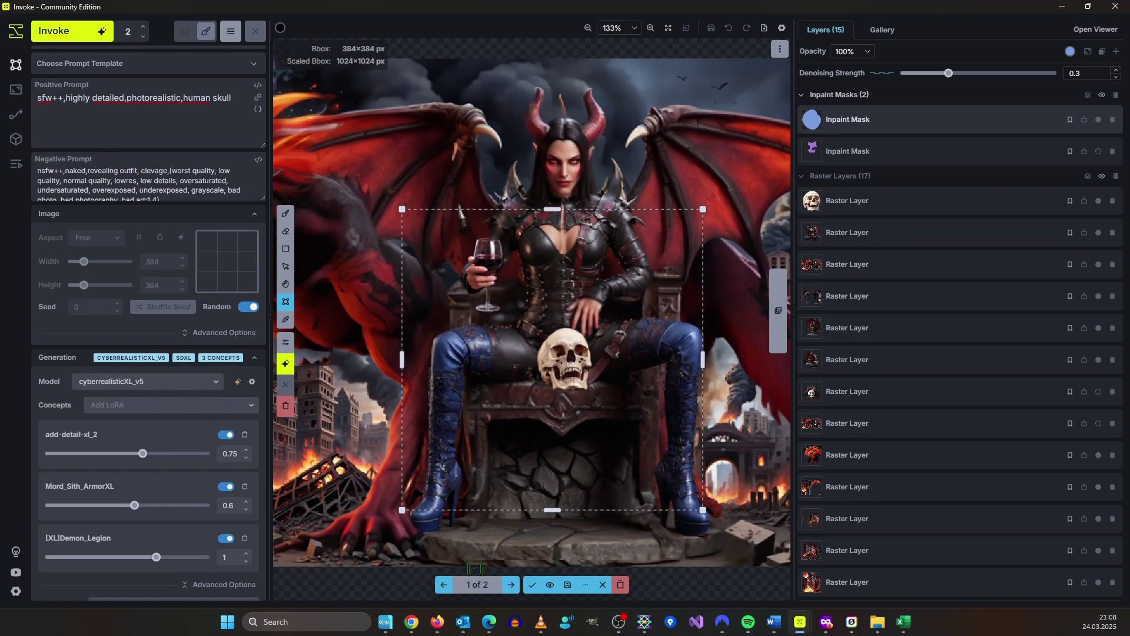
click(513, 584)
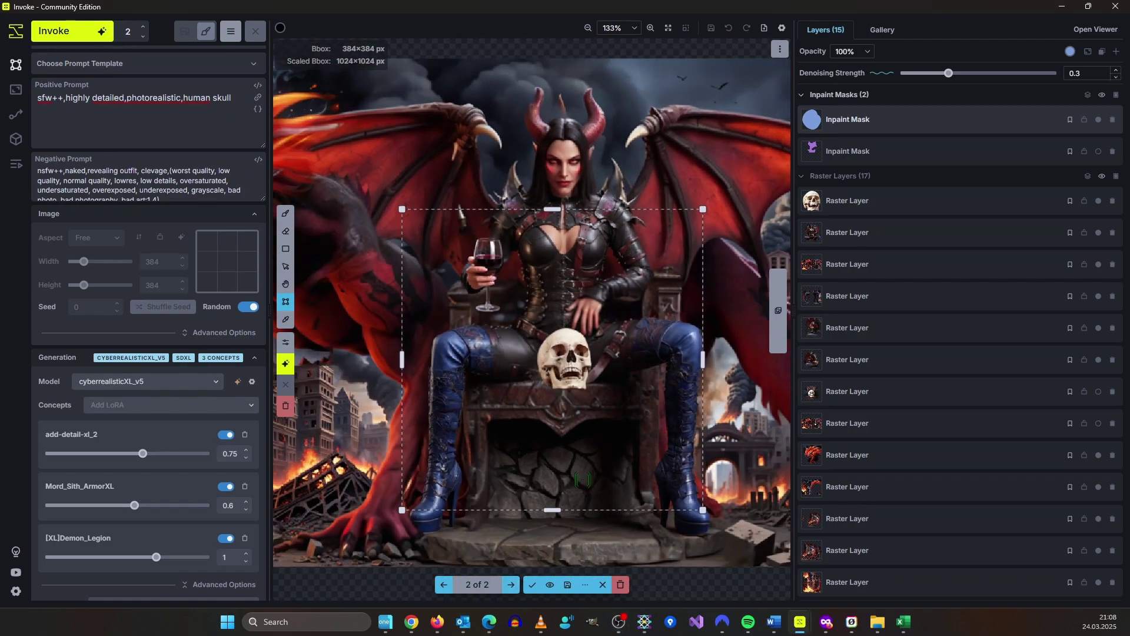
scroll(614, 389, up, 4)
scroll(614, 389, down, 4)
scroll(614, 389, up, 2)
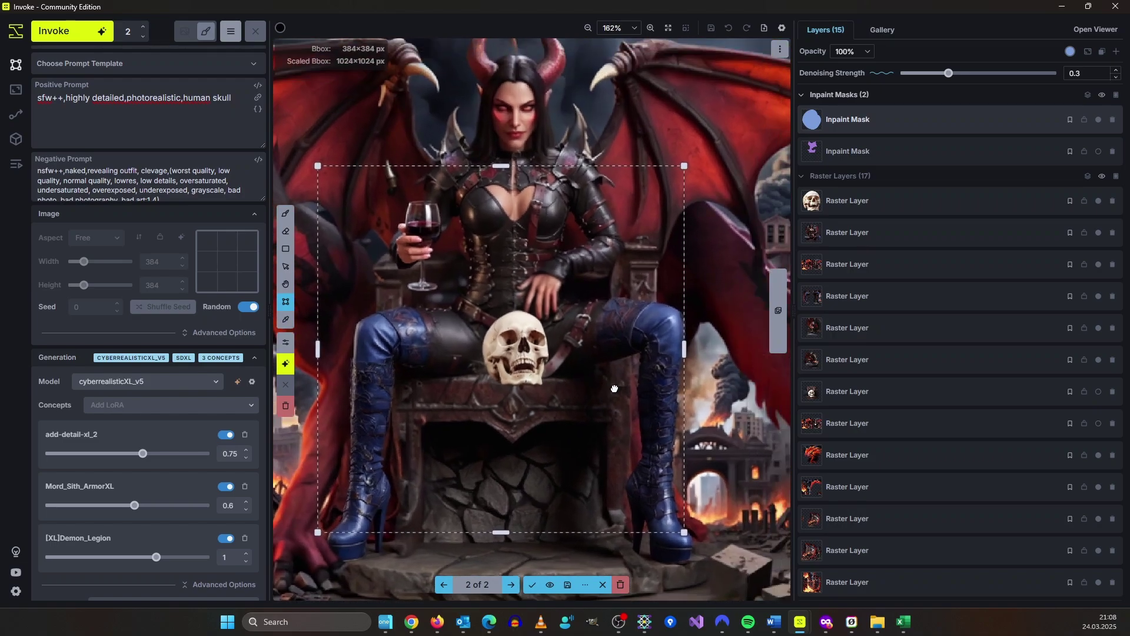
scroll(615, 389, down, 1)
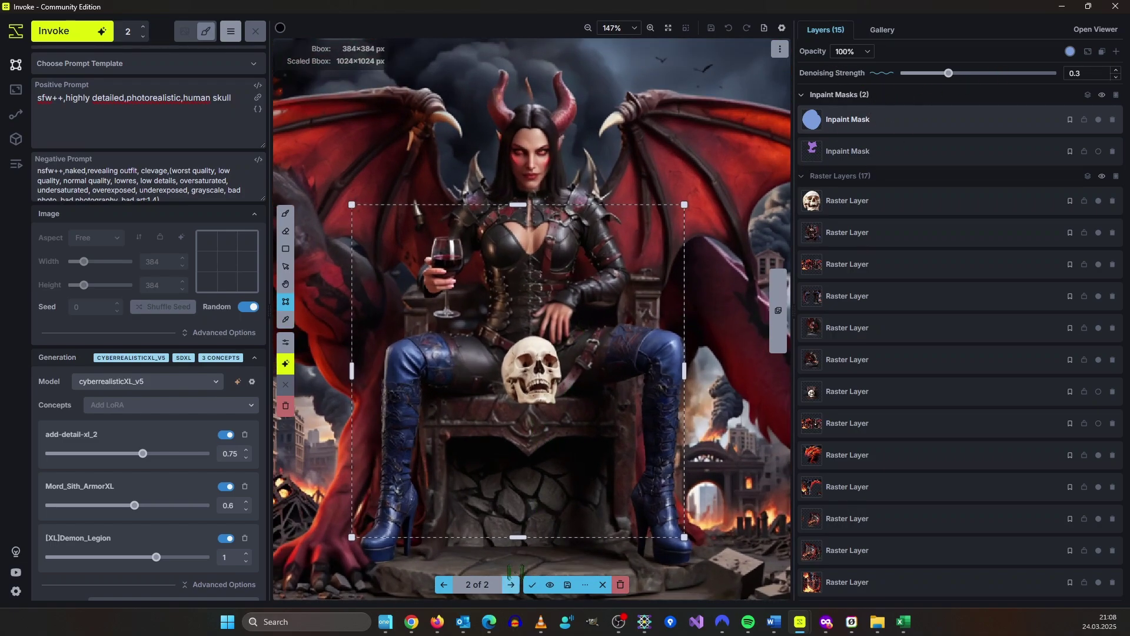
scroll(563, 420, down, 4)
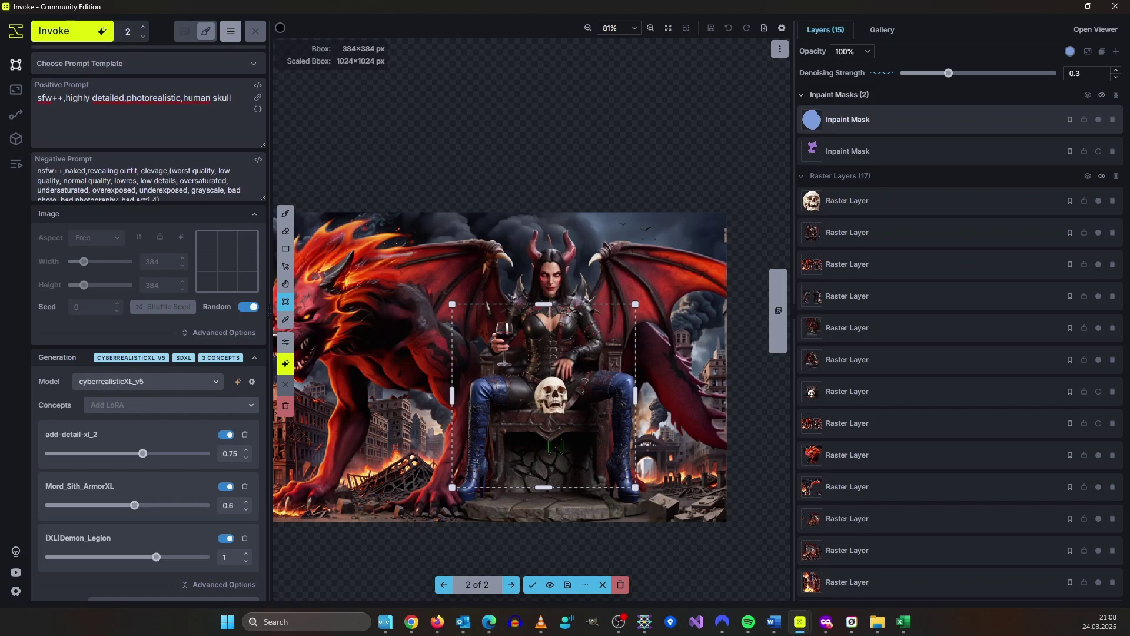
scroll(556, 446, up, 1)
Step: Check the second skull on the throne and accept it as a new raster layer
drag(507, 421, 630, 373)
scroll(526, 389, down, 4)
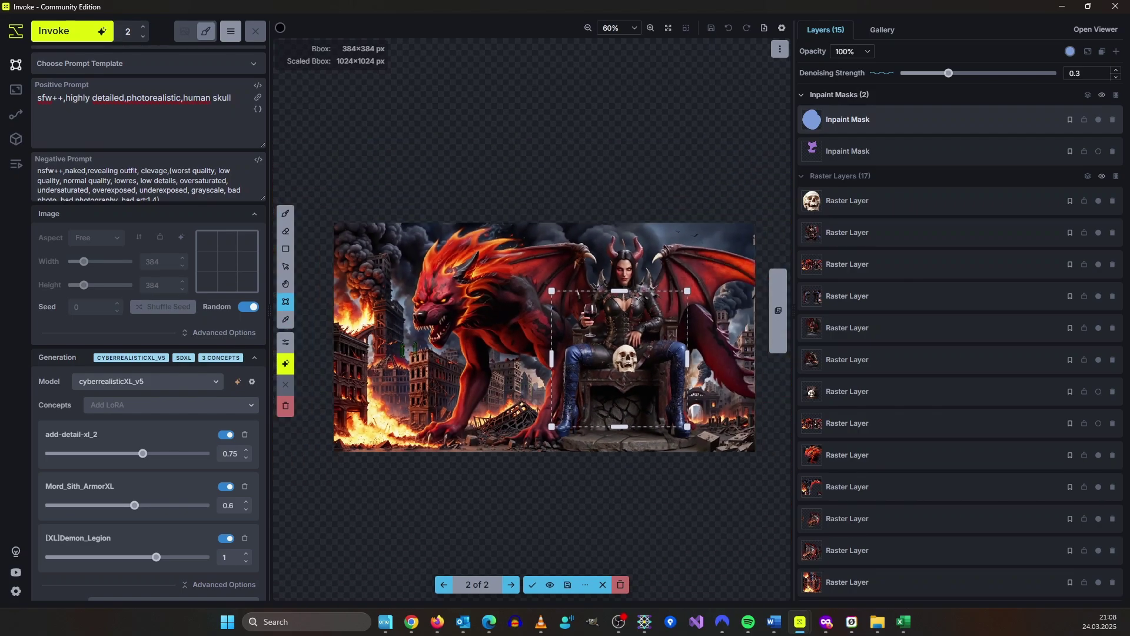
drag(734, 370, 653, 381)
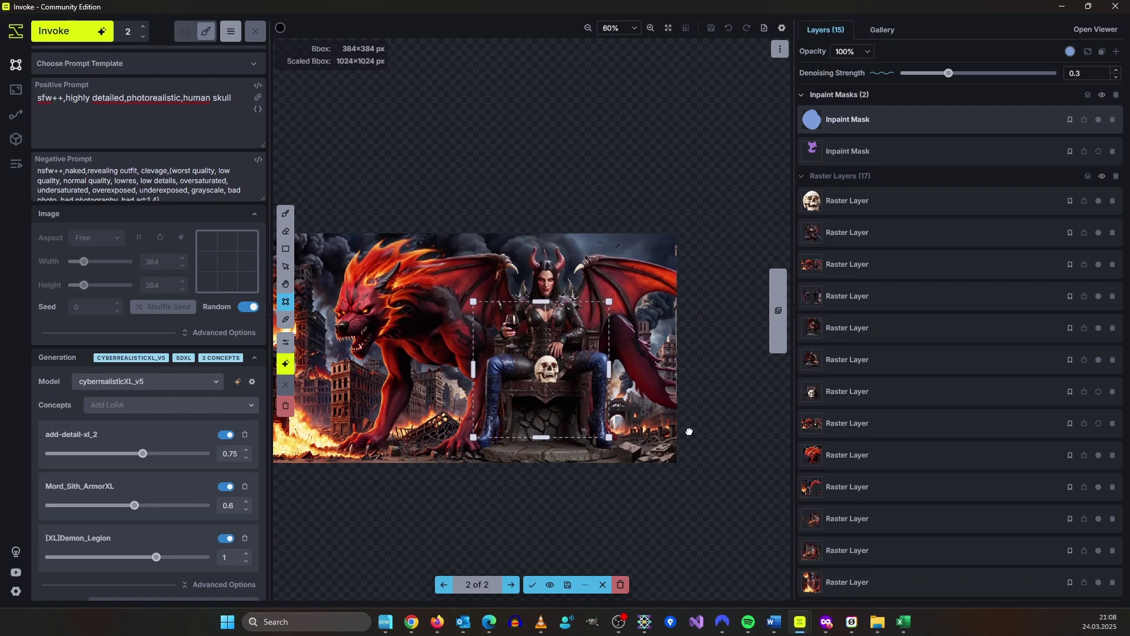
drag(689, 432, 626, 446)
scroll(594, 401, up, 1)
scroll(595, 401, up, 5)
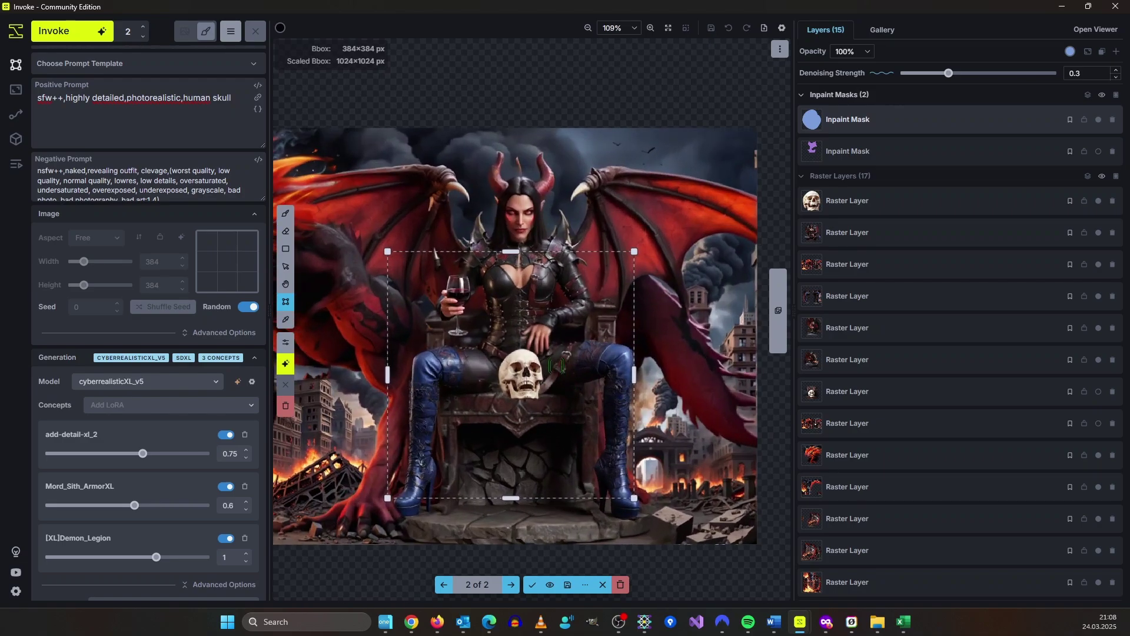
drag(625, 355, 581, 395)
scroll(575, 405, up, 6)
scroll(587, 345, down, 5)
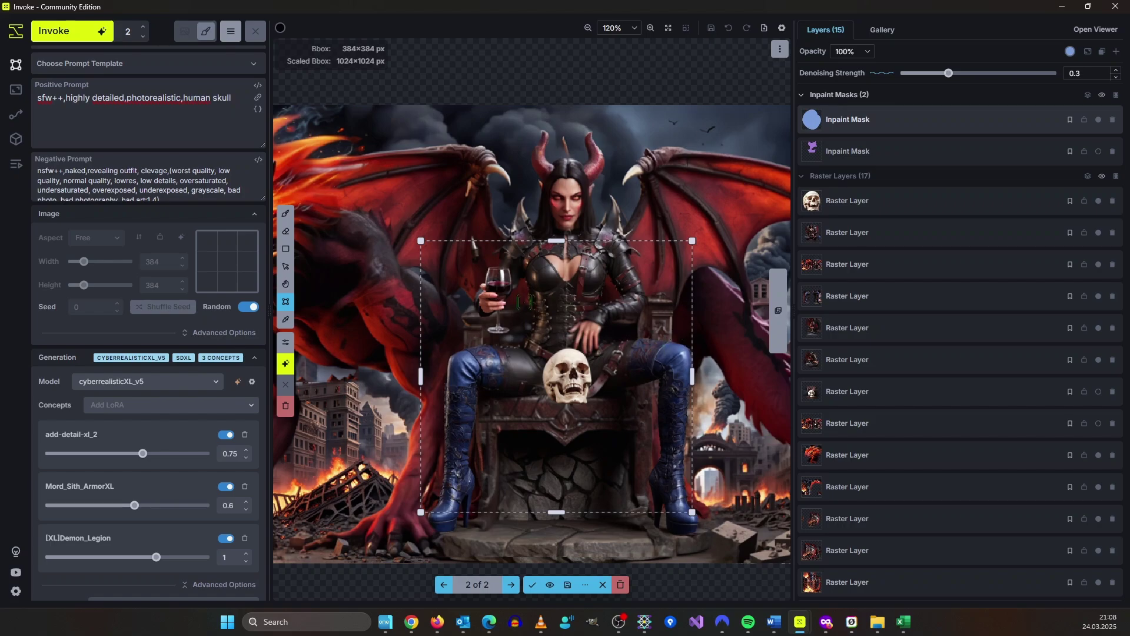
key(Return)
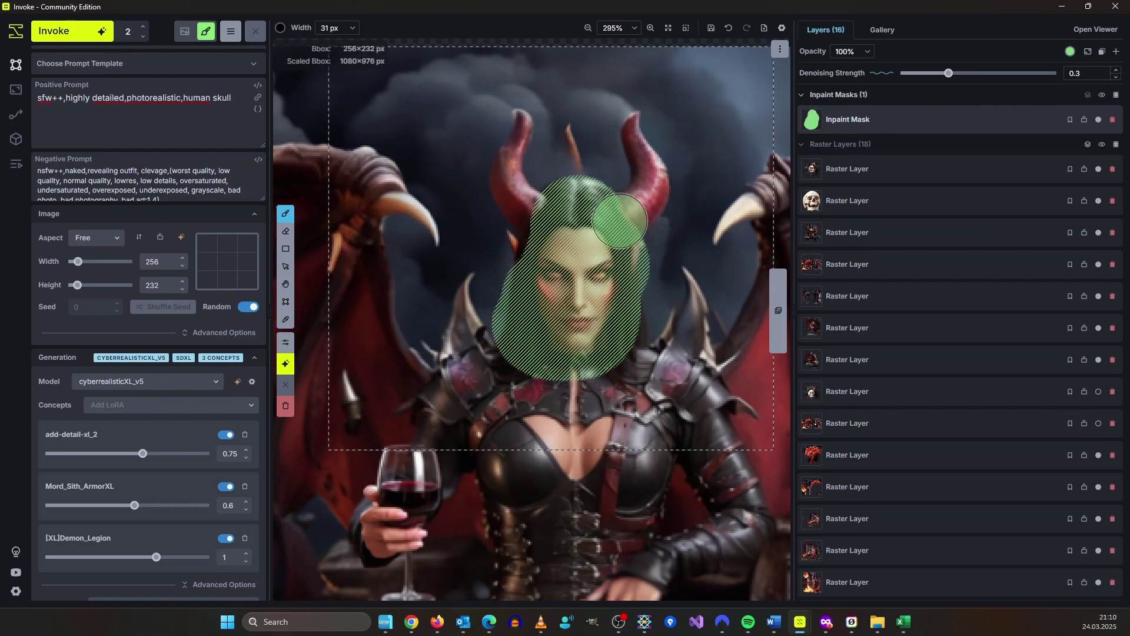
Step: Paint an inpaint mask over her face and horns and remove the skull wording from the prompt
drag(629, 220, 640, 124)
drag(525, 235, 516, 129)
drag(183, 98, 265, 98)
key(BackSpace)
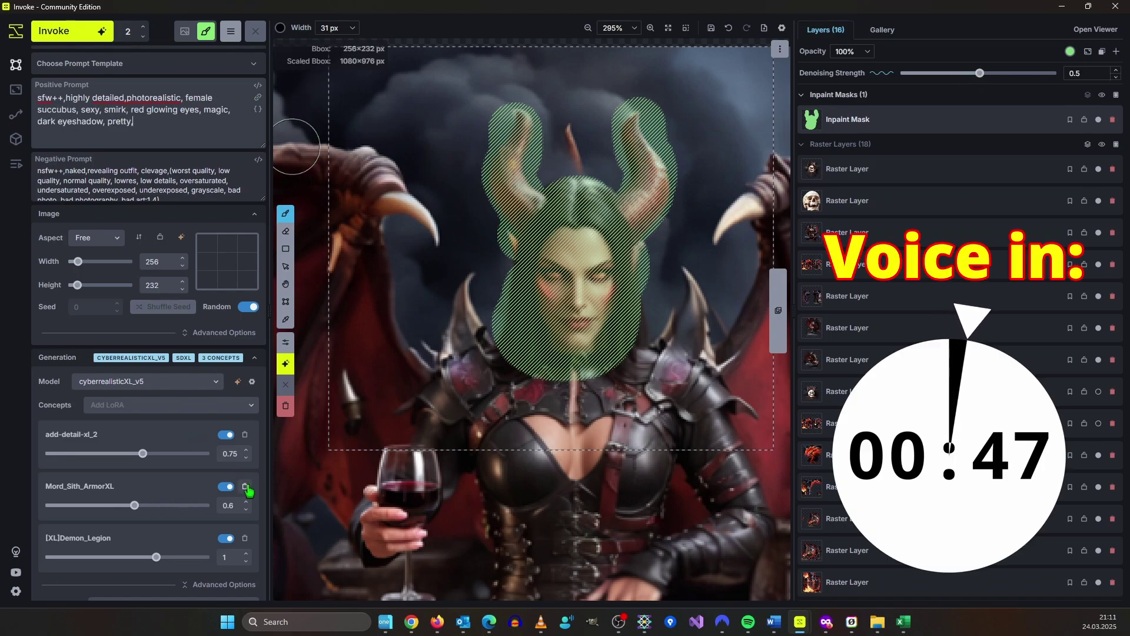
Step: Swap the Mord_Sith_ArmorXL LoRA for Succubus-000006 at 0.5, Demon_Legion at 0.9, and generate
click(245, 486)
click(135, 404)
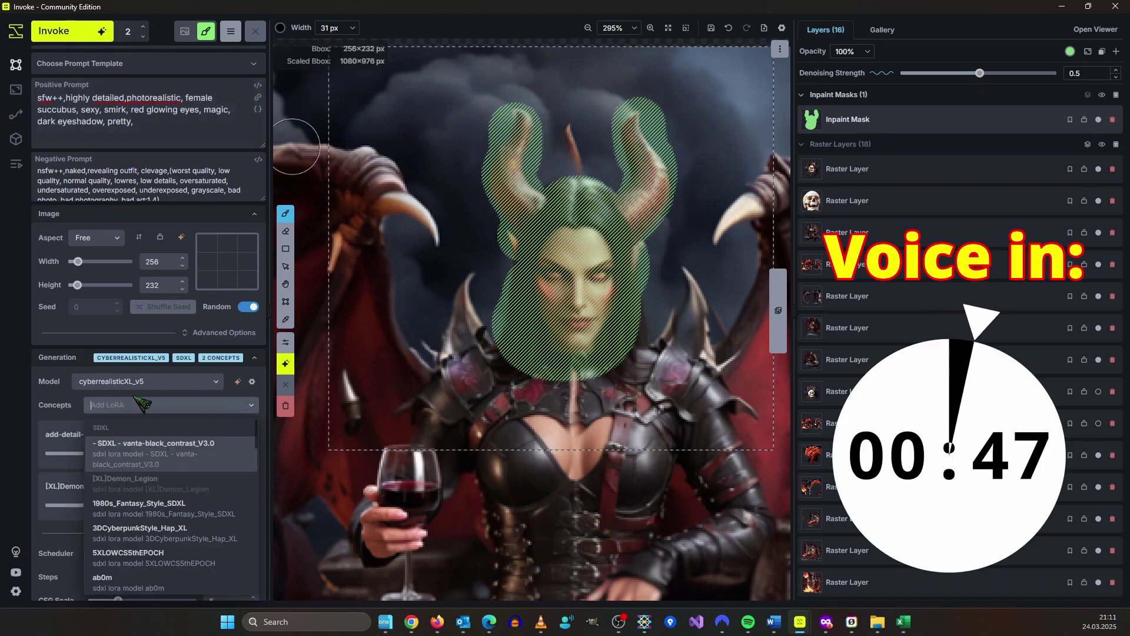
text(succ)
click(145, 446)
click(72, 32)
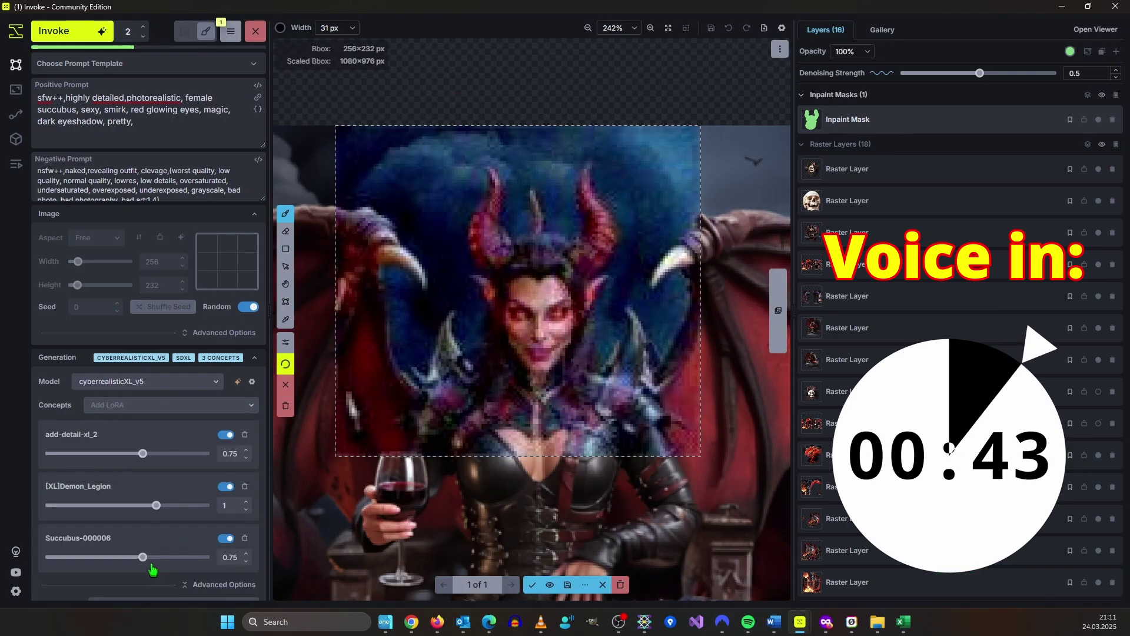
drag(156, 505, 151, 505)
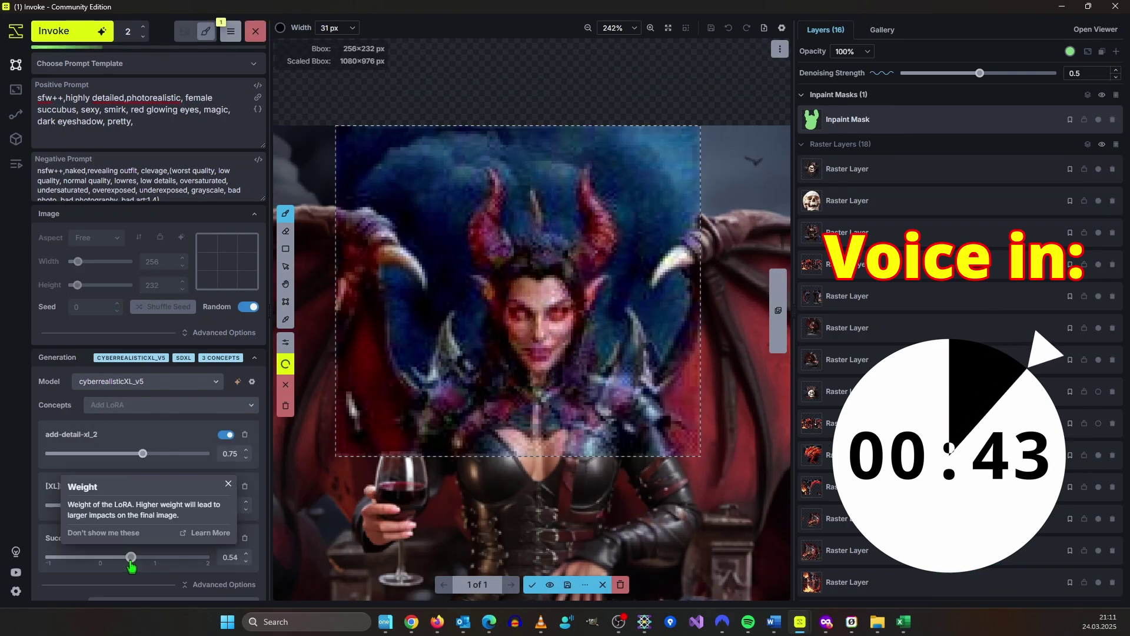
drag(142, 557, 129, 557)
Step: Accept the face result, extend the mask between the horns, and regenerate at denoising 0.6
click(533, 586)
drag(533, 190, 539, 235)
drag(981, 73, 997, 73)
click(71, 32)
click(72, 32)
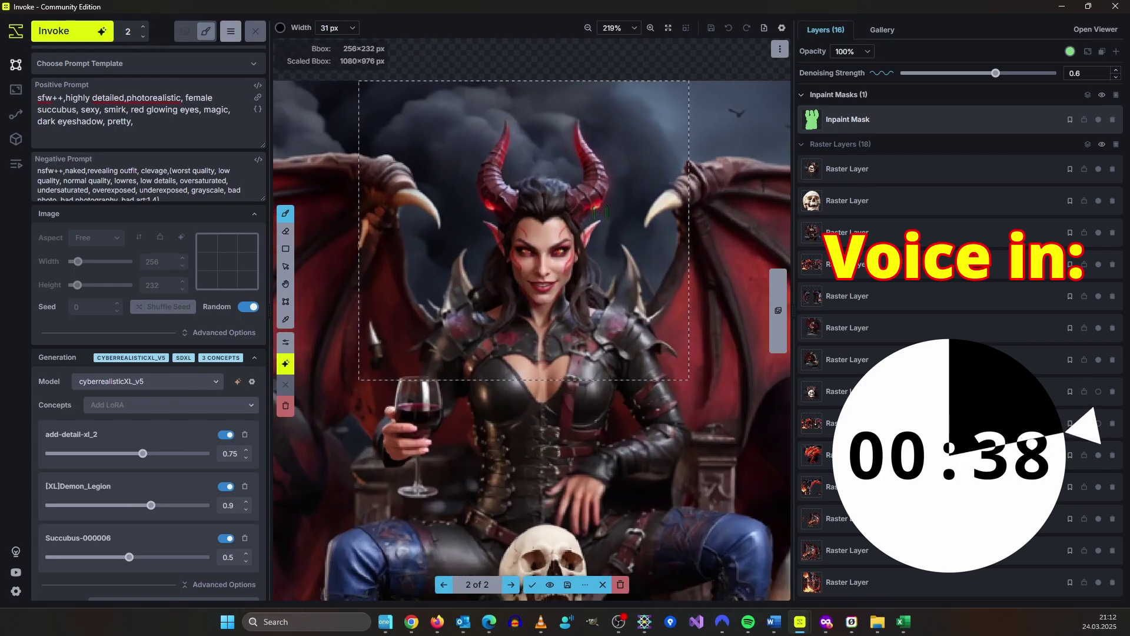
Step: Review the first new face result and raise denoising strength to 0.7
click(444, 585)
scroll(545, 330, down, 8)
scroll(530, 301, up, 11)
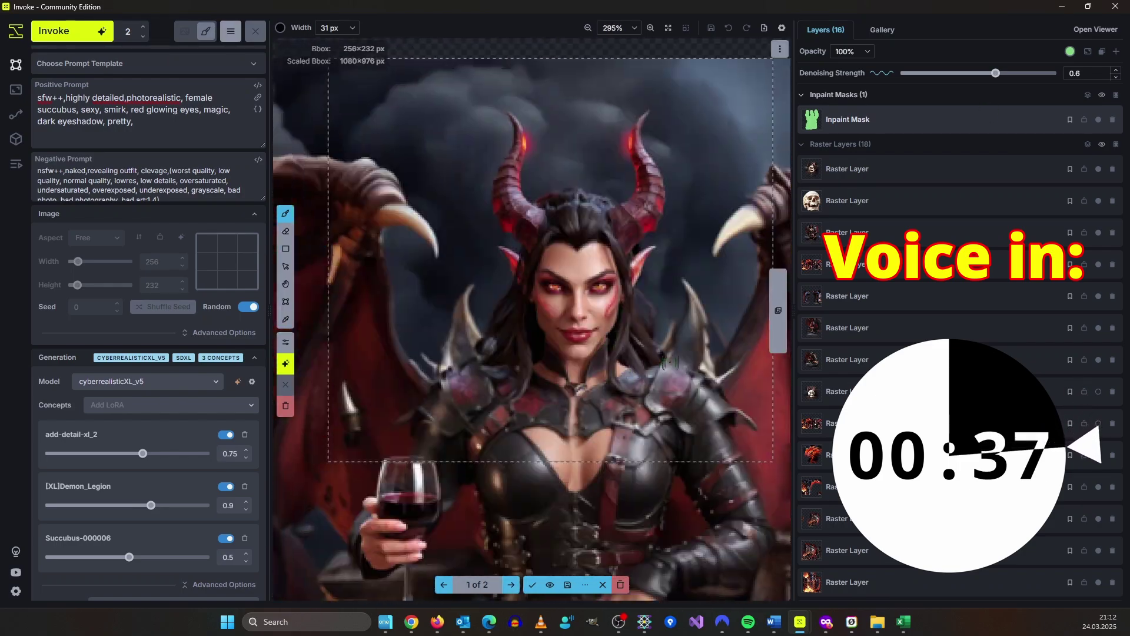
drag(996, 73, 1011, 73)
Step: Emphasise the smirk and red glowing eyes in the prompt, set denoising 0.5, and queue more faces
click(146, 123)
text(ile)
click(222, 110)
text(++)
click(42, 33)
scroll(493, 373, down, 3)
scroll(623, 320, up, 2)
drag(1011, 73, 980, 73)
click(67, 34)
click(67, 34)
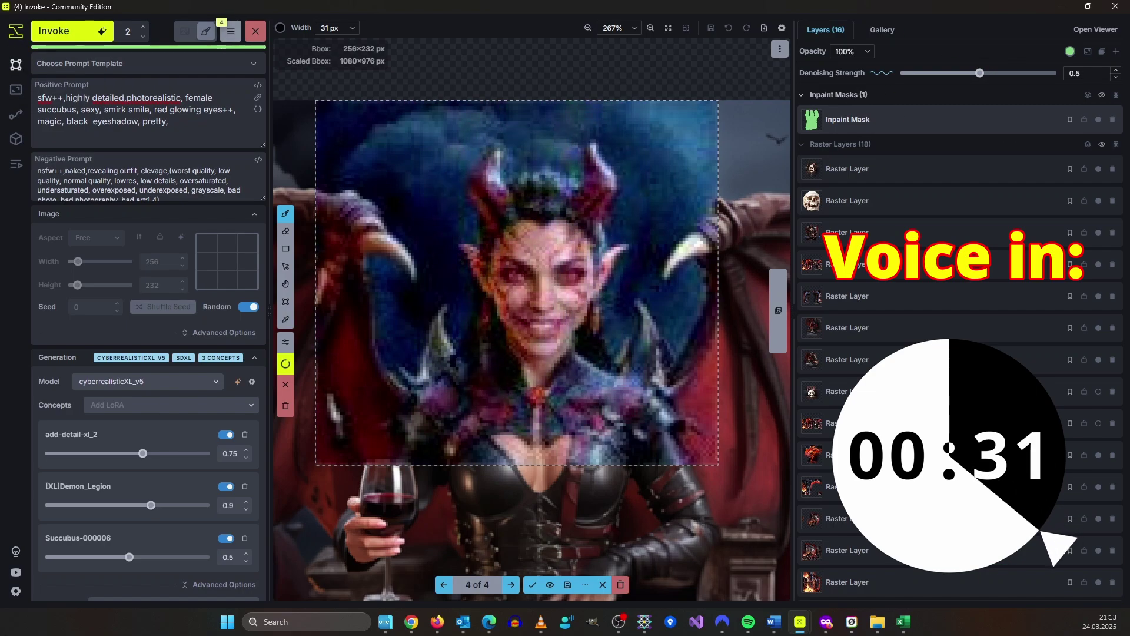
Step: Compare the staged face results and keep the chosen smirking face
scroll(682, 206, down, 5)
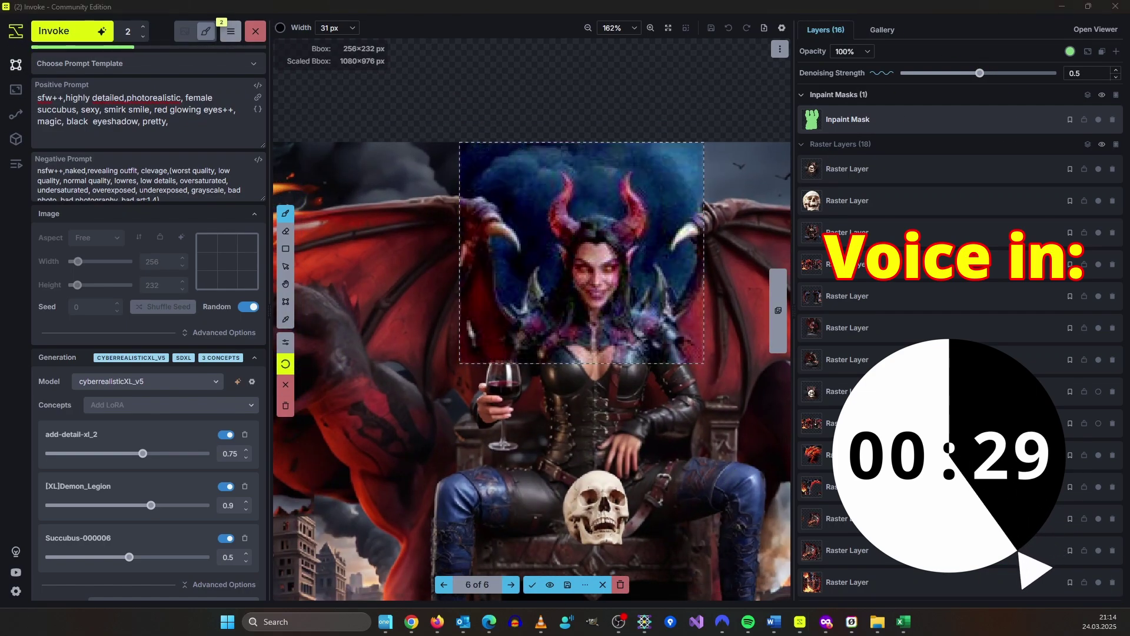
scroll(612, 257, up, 4)
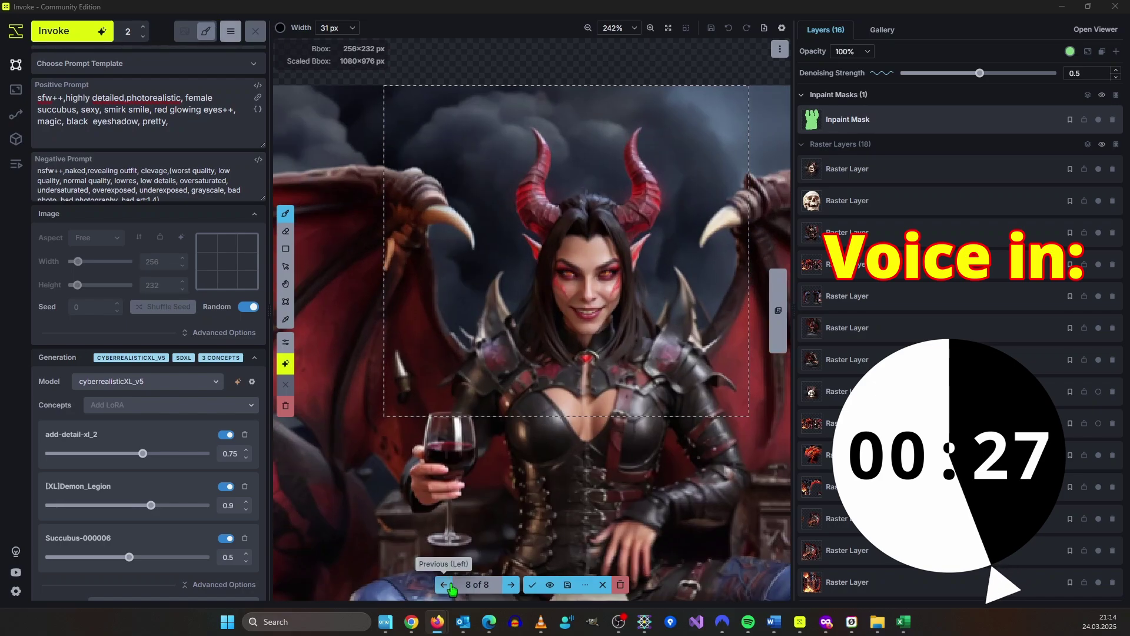
click(450, 588)
click(450, 588)
scroll(502, 256, down, 9)
scroll(509, 254, up, 10)
click(447, 589)
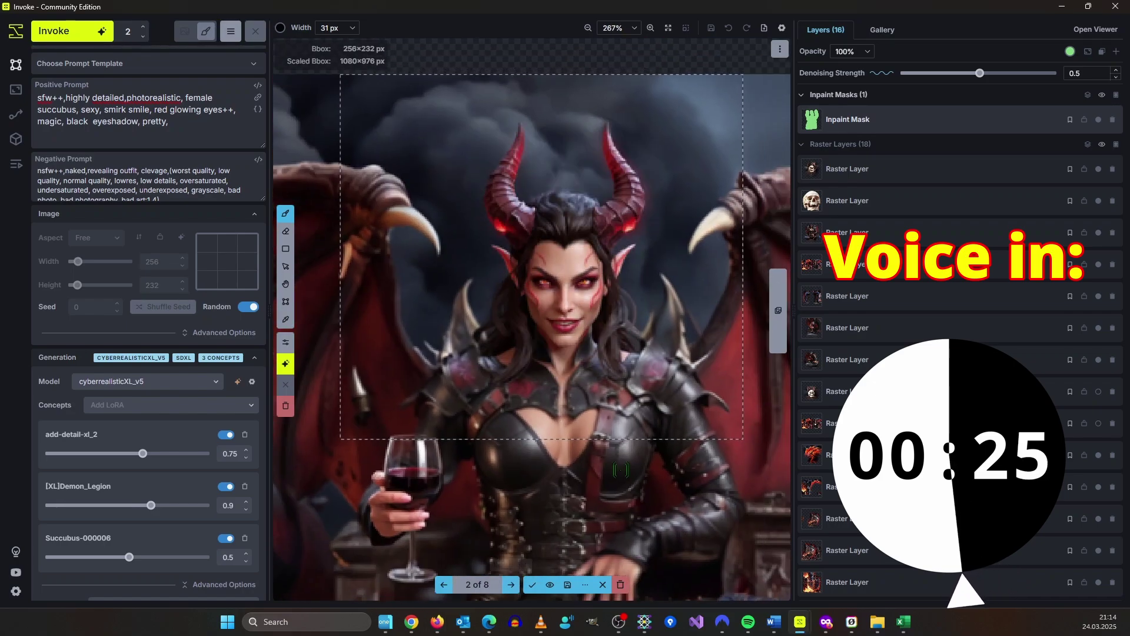
scroll(504, 353, down, 10)
scroll(527, 483, up, 5)
click(511, 589)
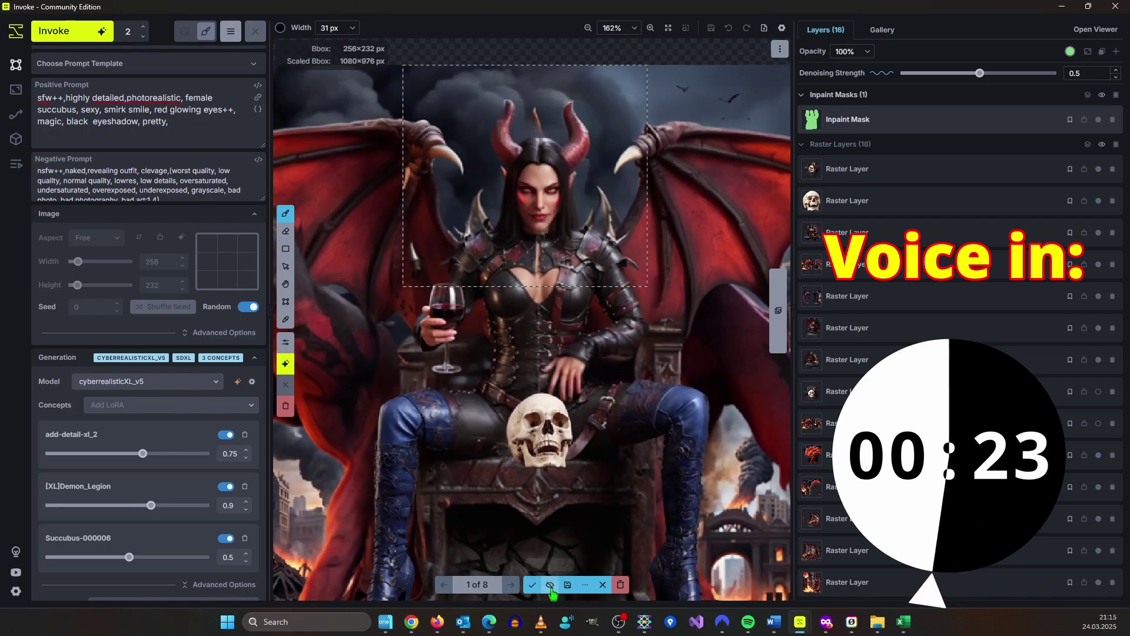
click(532, 585)
scroll(612, 248, down, 2)
scroll(683, 250, up, 2)
Step: Move and resize the generation area to fit around the right wing
key(c)
drag(465, 259, 548, 293)
drag(674, 417, 736, 439)
drag(583, 196, 583, 180)
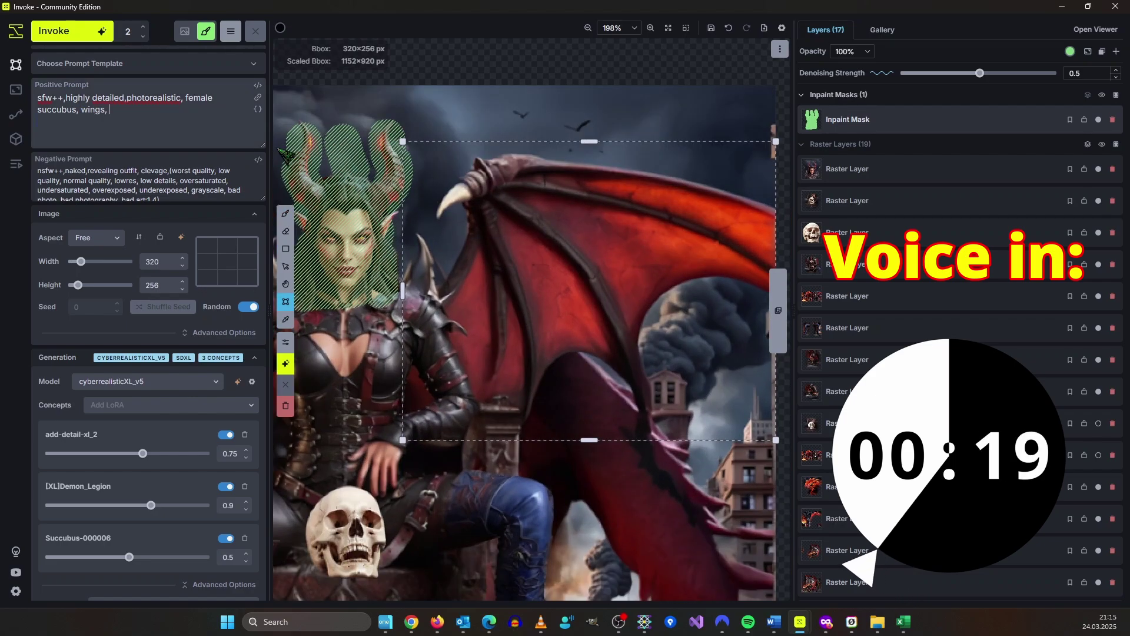
Step: Hide the face mask and paint a new inpaint mask over the right wing
click(1098, 119)
click(1116, 52)
click(1037, 123)
key(b)
mouse_move(529, 268)
mouse_down()
mouse_move(479, 212)
mouse_move(560, 296)
mouse_move(677, 265)
mouse_move(692, 318)
mouse_up()
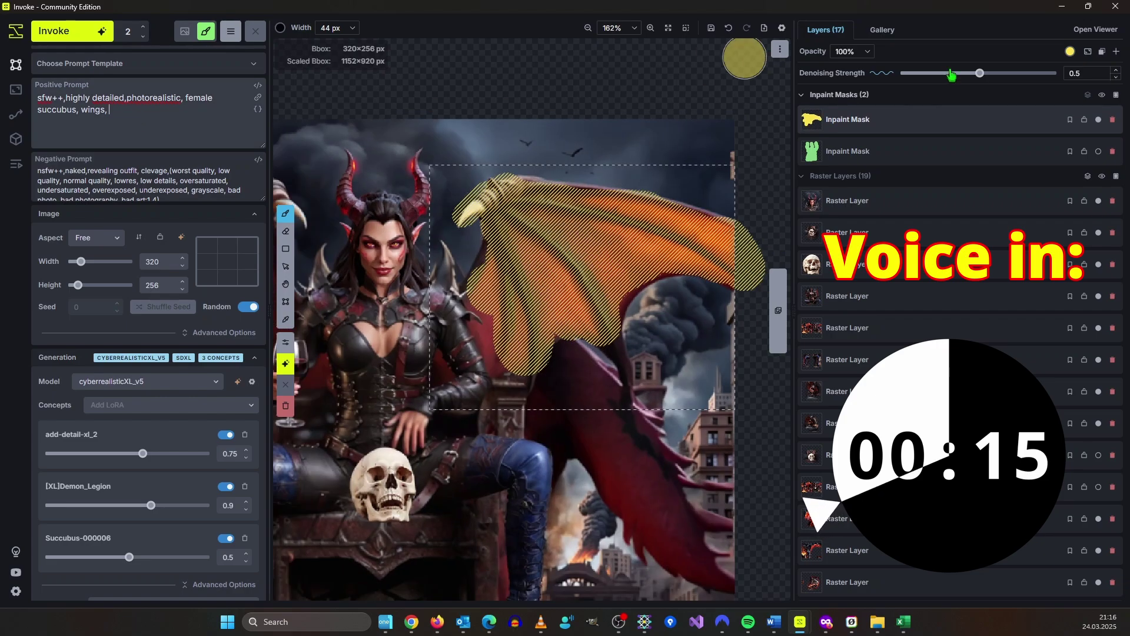
Step: Generate the masked right wing, rerun at denoising 0.4, and accept the chosen result
key(ctrl+Return)
scroll(627, 235, down, 2)
drag(627, 236, 679, 246)
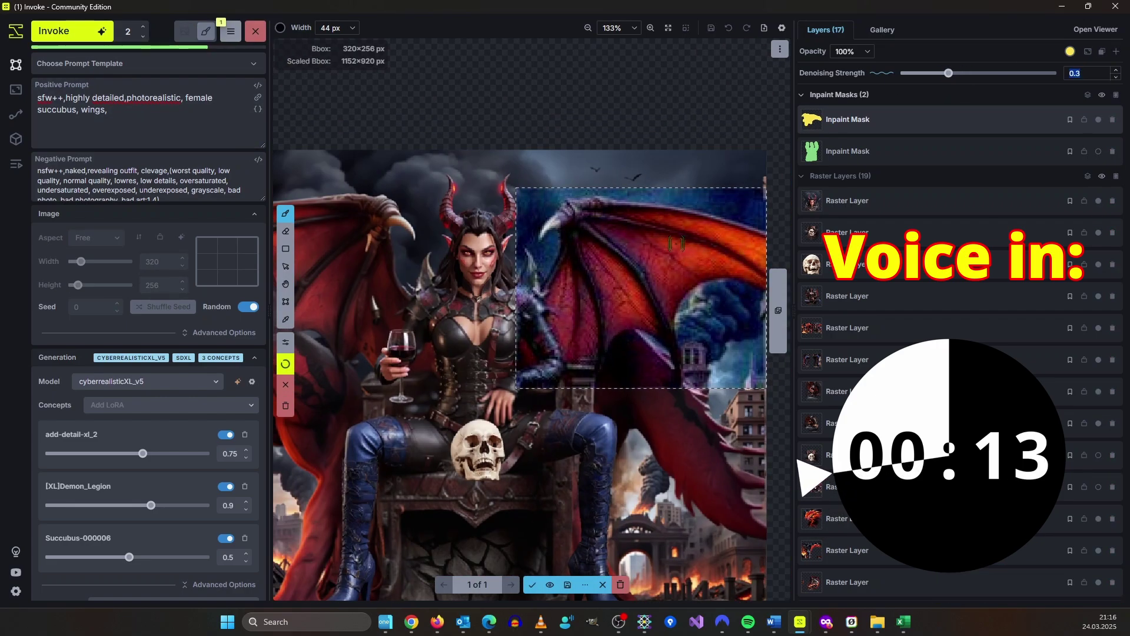
scroll(627, 263, up, 3)
text(0.4)
key(ctrl+Return)
scroll(664, 278, down, 5)
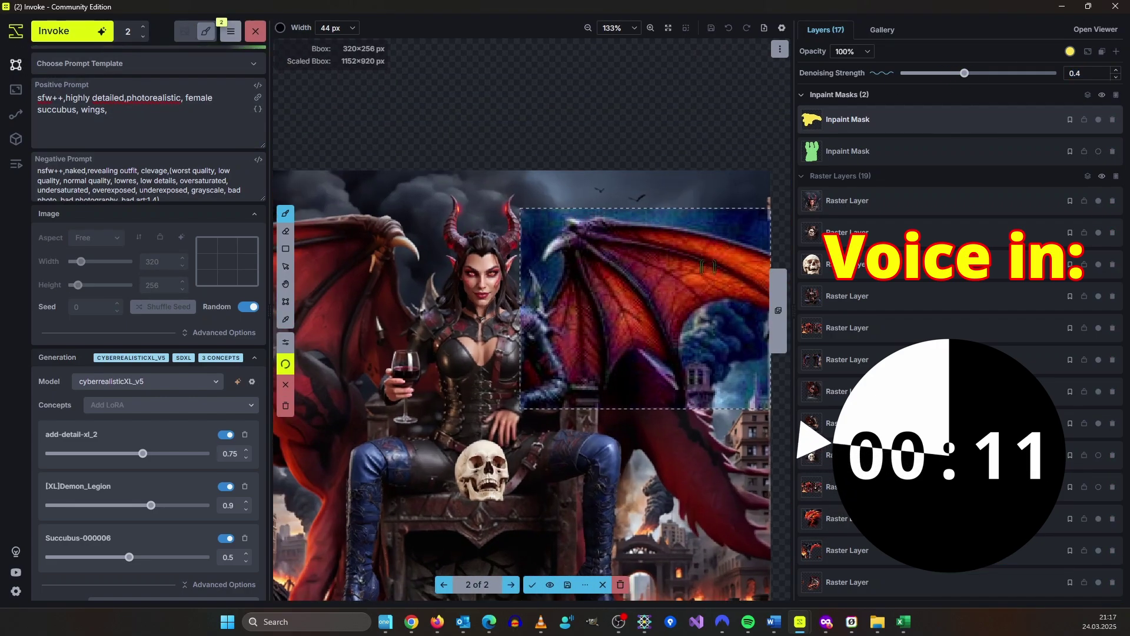
scroll(730, 313, down, 3)
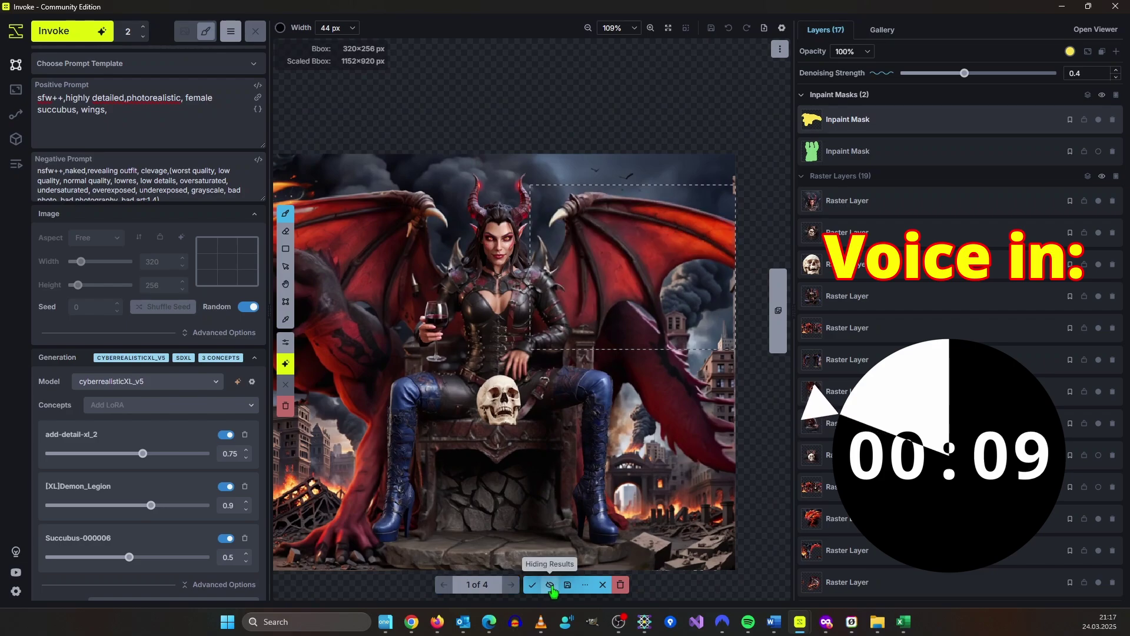
click(533, 585)
Step: Move the generation area over the left wing, hide the right wing mask, and add another inpaint mask
mouse_move(520, 268)
mouse_down()
mouse_move(675, 301)
mouse_move(445, 263)
mouse_move(545, 400)
mouse_up()
key(c)
click(1099, 119)
click(1116, 94)
key(b)
Step: Paint the new mask over the left wing and queue its generations
scroll(549, 265, up, 6)
scroll(575, 342, up, 10)
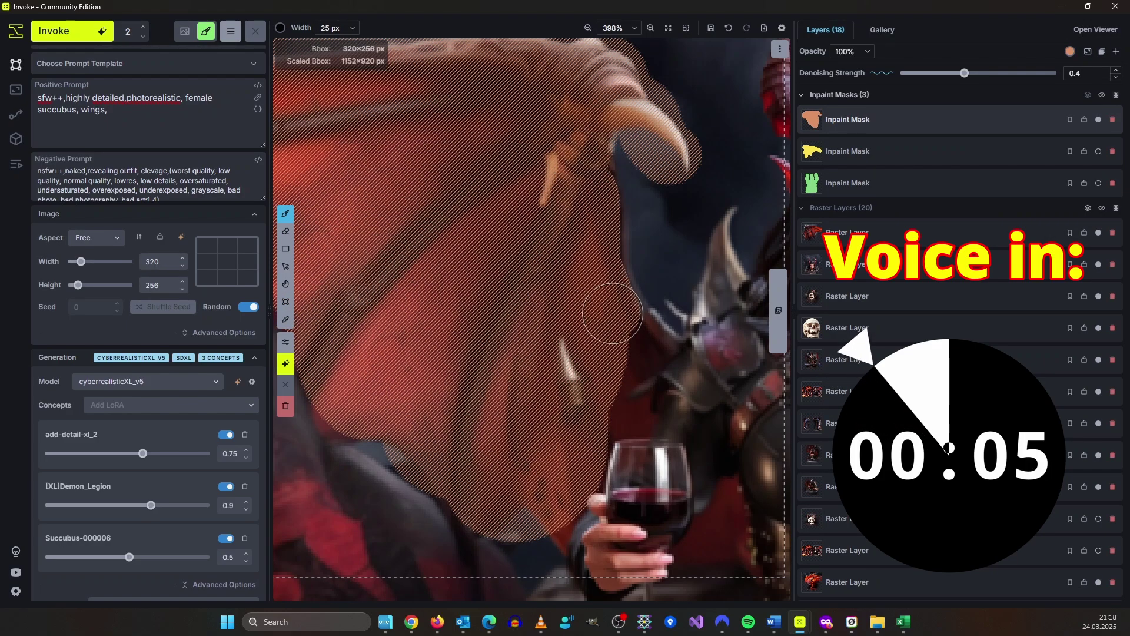
key(e)
drag(698, 424, 695, 465)
scroll(617, 419, down, 8)
key(ctrl+Return)
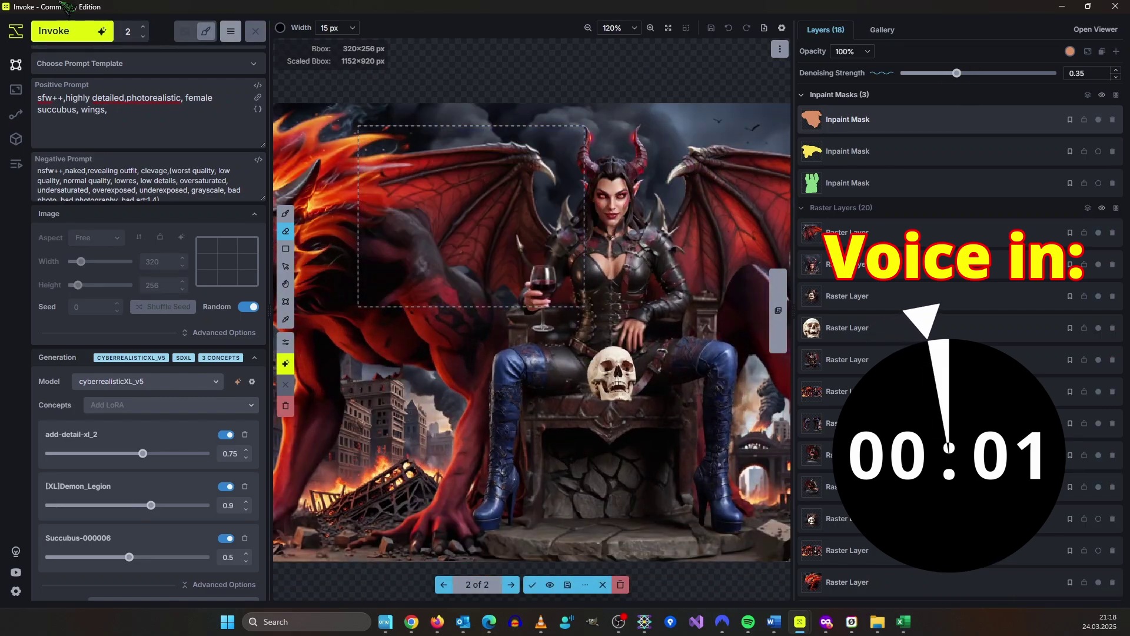
key(ctrl+Return)
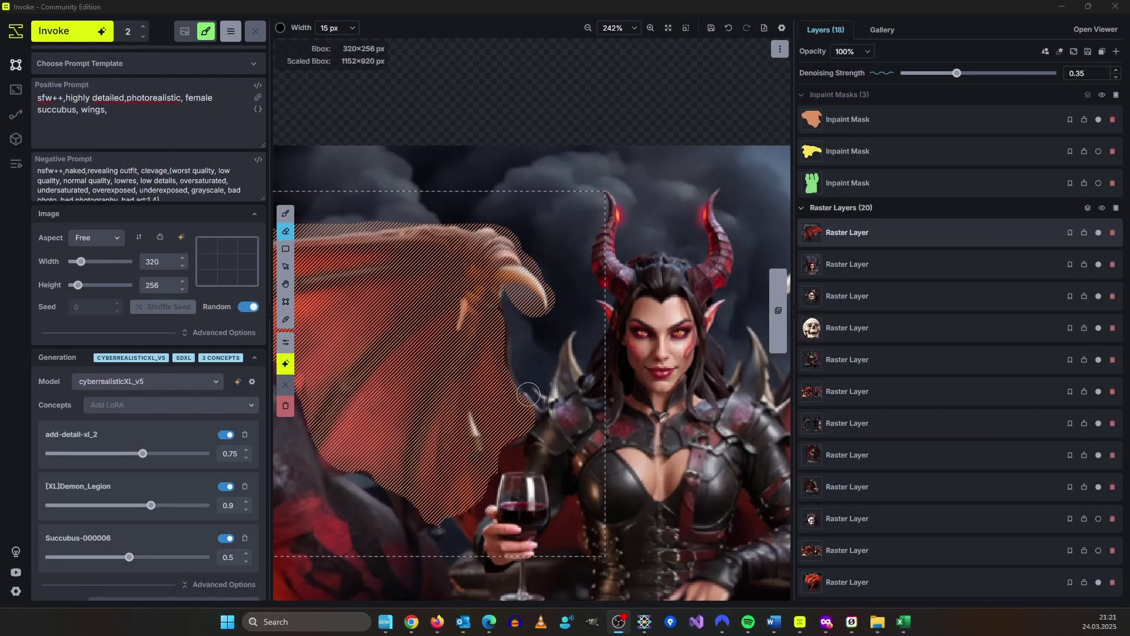
Step: Pan and zoom the canvas to centre the seated figure
drag(419, 327, 641, 328)
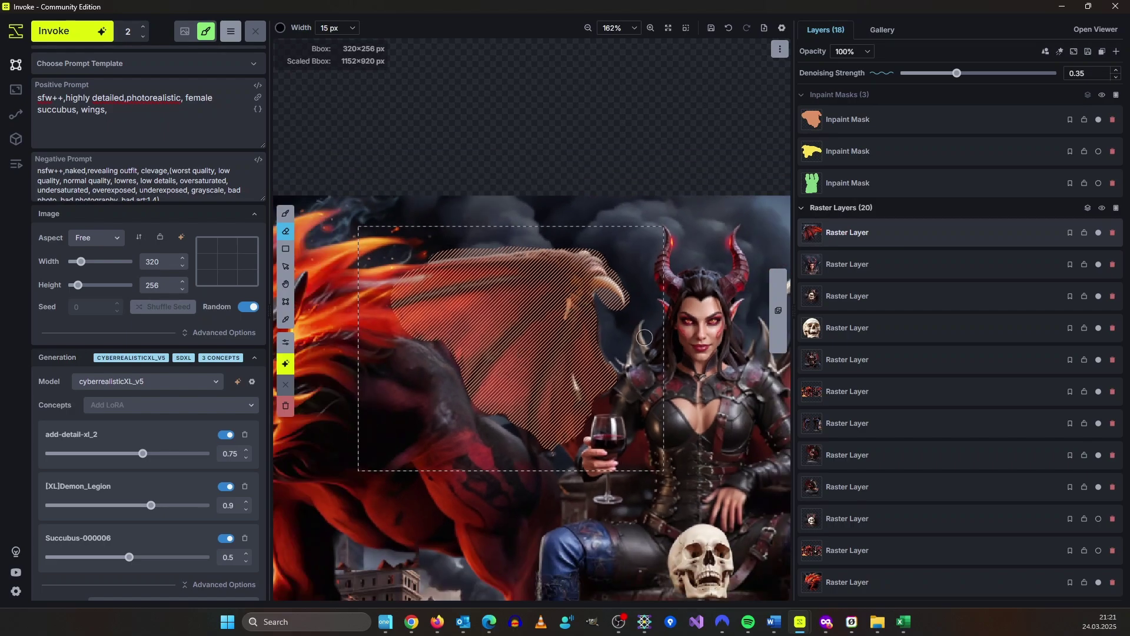
drag(618, 299, 570, 299)
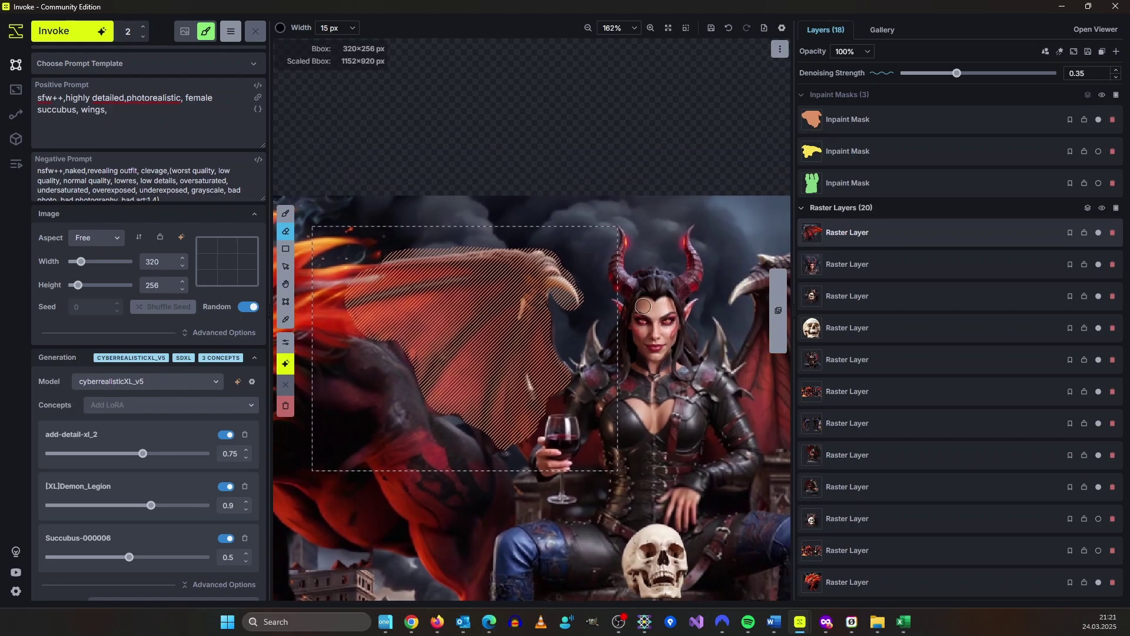
mouse_move(725, 368)
mouse_down()
mouse_move(599, 340)
mouse_move(607, 331)
mouse_up()
scroll(617, 308, up, 3)
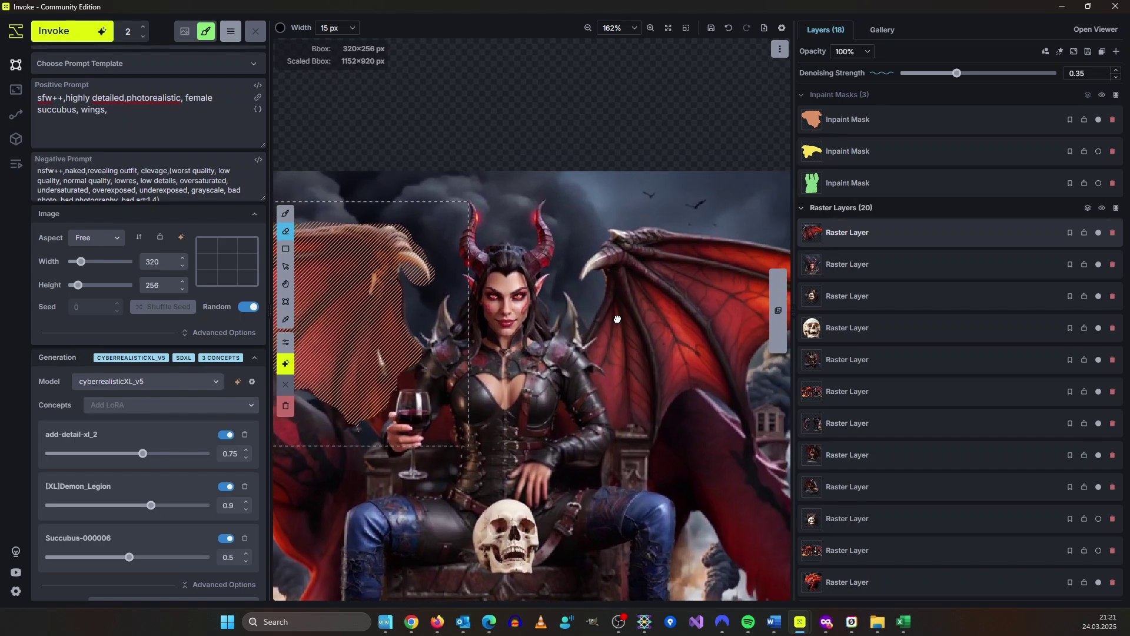
scroll(641, 304, up, 3)
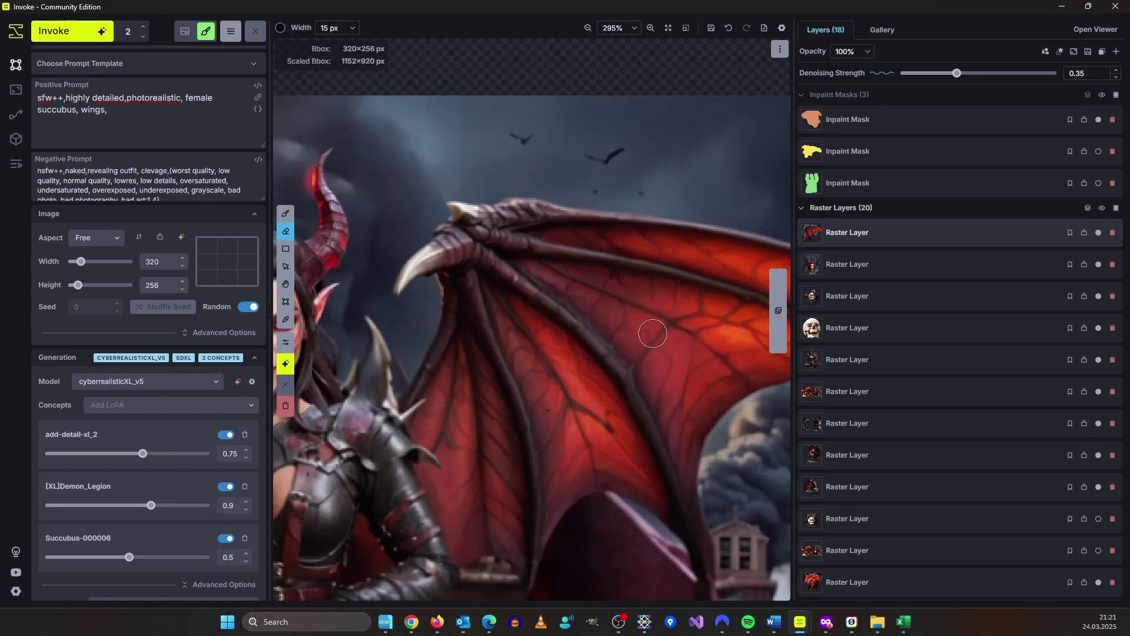
scroll(660, 342, down, 5)
drag(664, 331, 571, 311)
scroll(521, 355, down, 4)
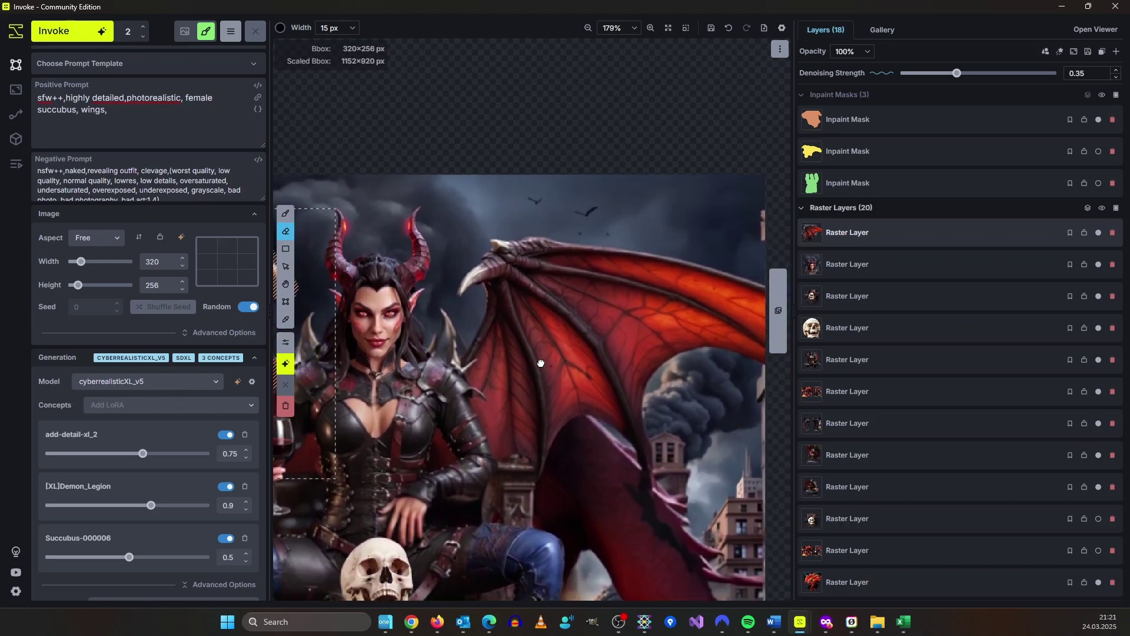
scroll(560, 355, left, 4)
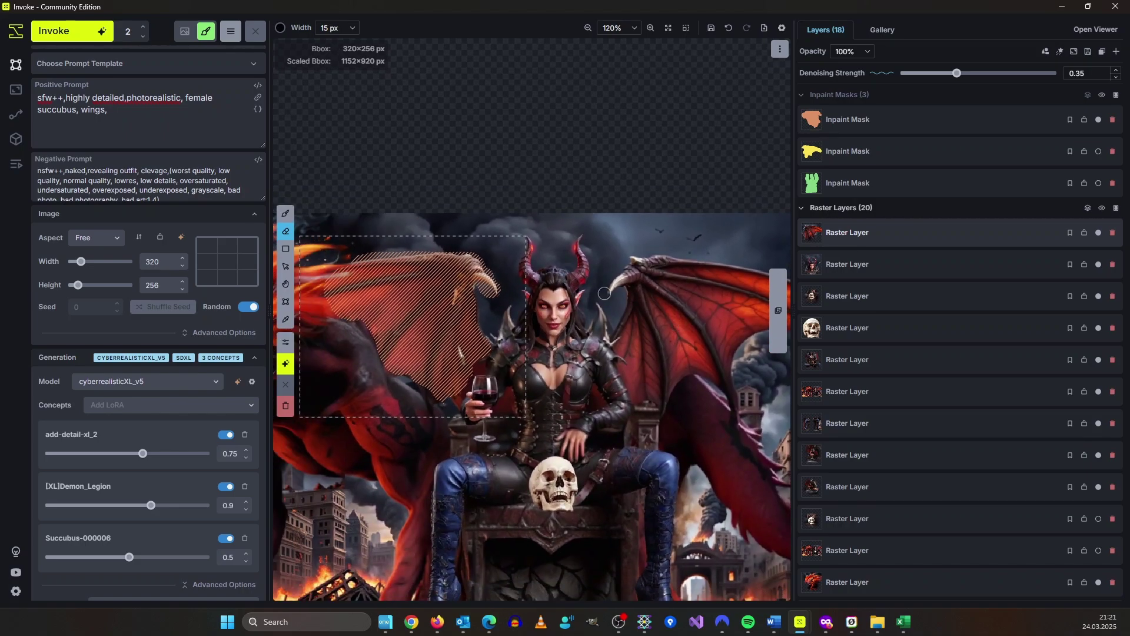
scroll(611, 285, left, 3)
scroll(721, 302, up, 4)
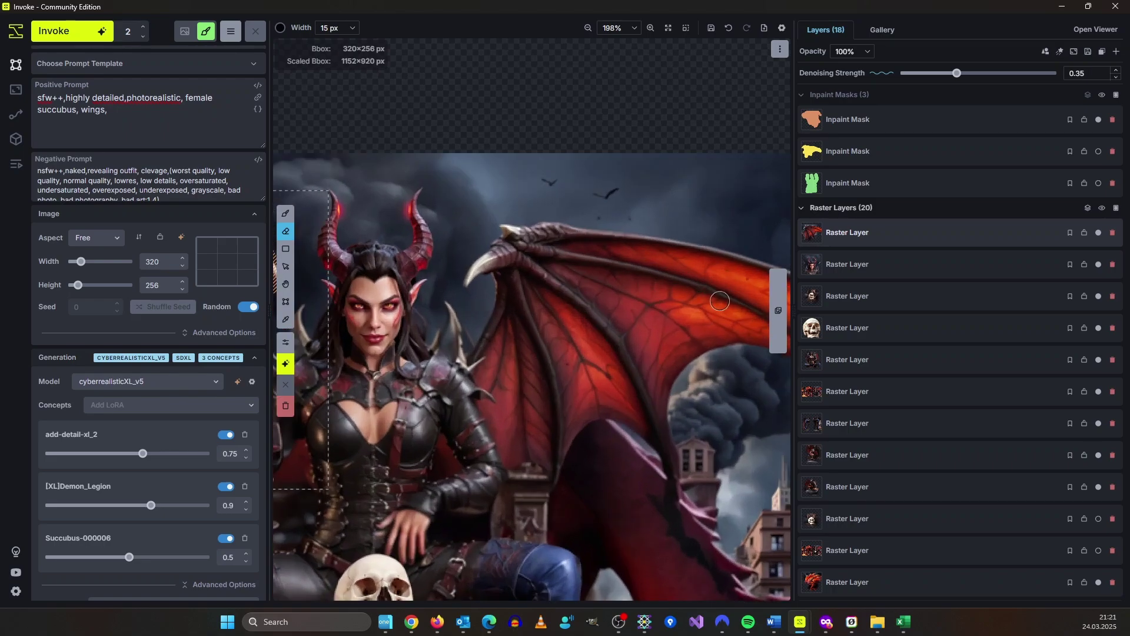
Step: Toggle the newest wing layer and the orange wing mask off and on to compare
click(1098, 233)
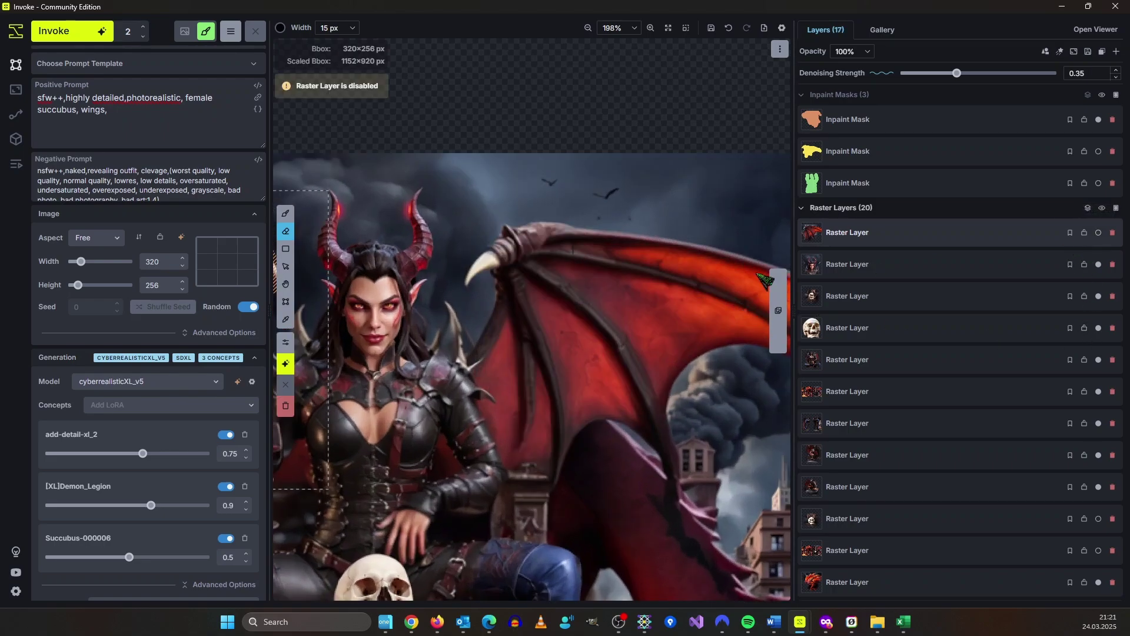
drag(701, 310, 631, 266)
click(1098, 233)
drag(332, 294, 720, 316)
click(1098, 123)
click(1099, 123)
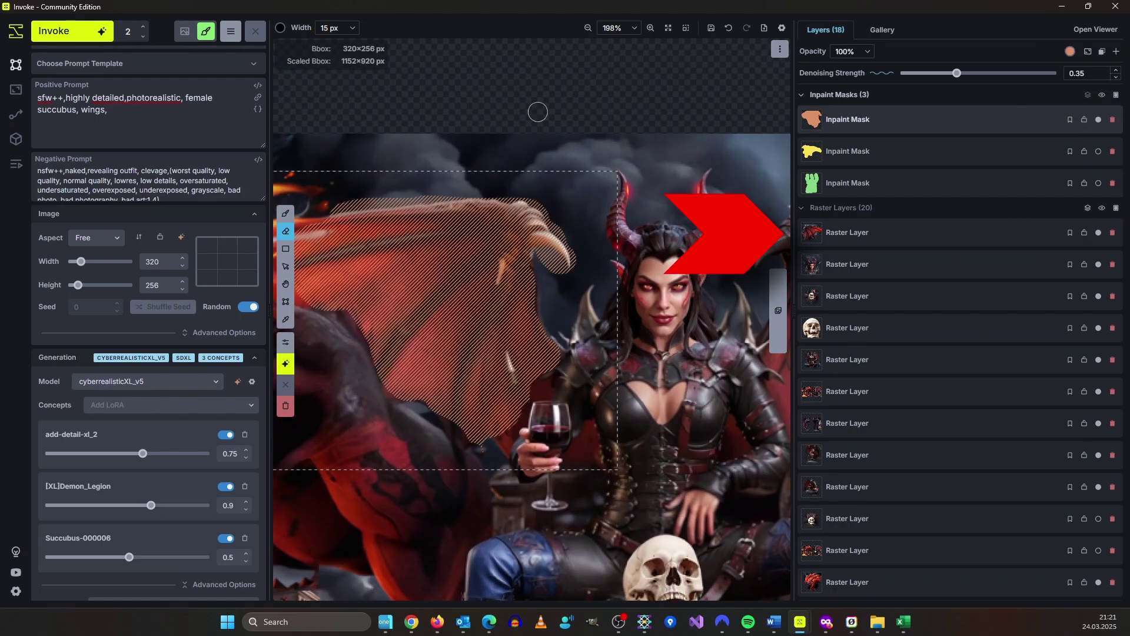
drag(602, 135, 542, 108)
scroll(639, 344, down, 3)
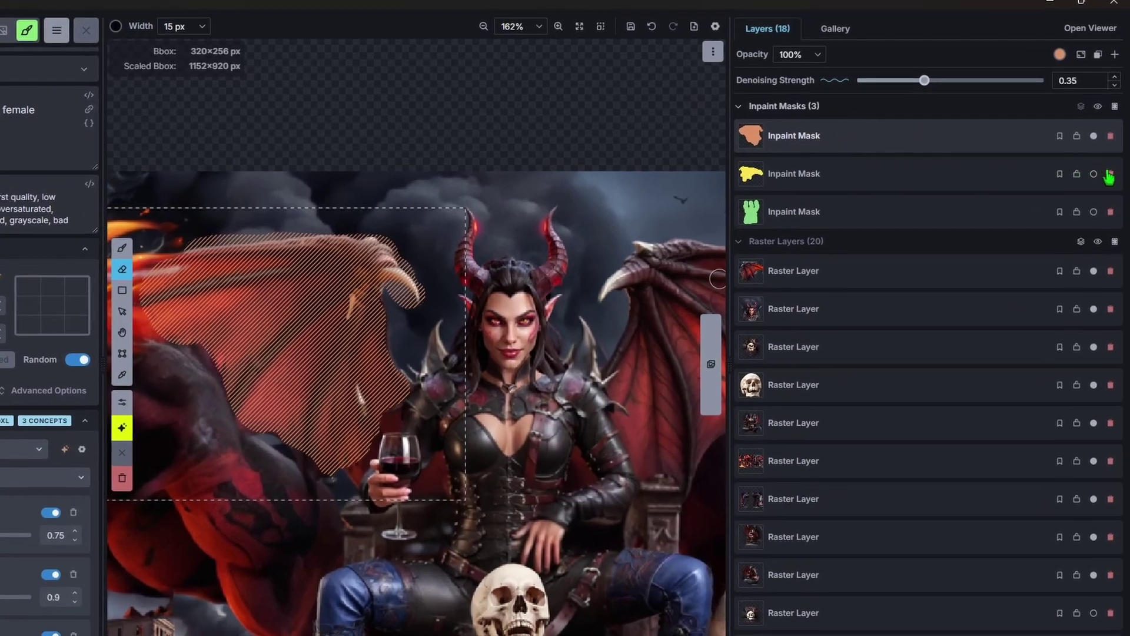
Step: Delete the yellow and green inpaint masks and copy the wing mask into new regional guidance
click(1113, 152)
click(1113, 152)
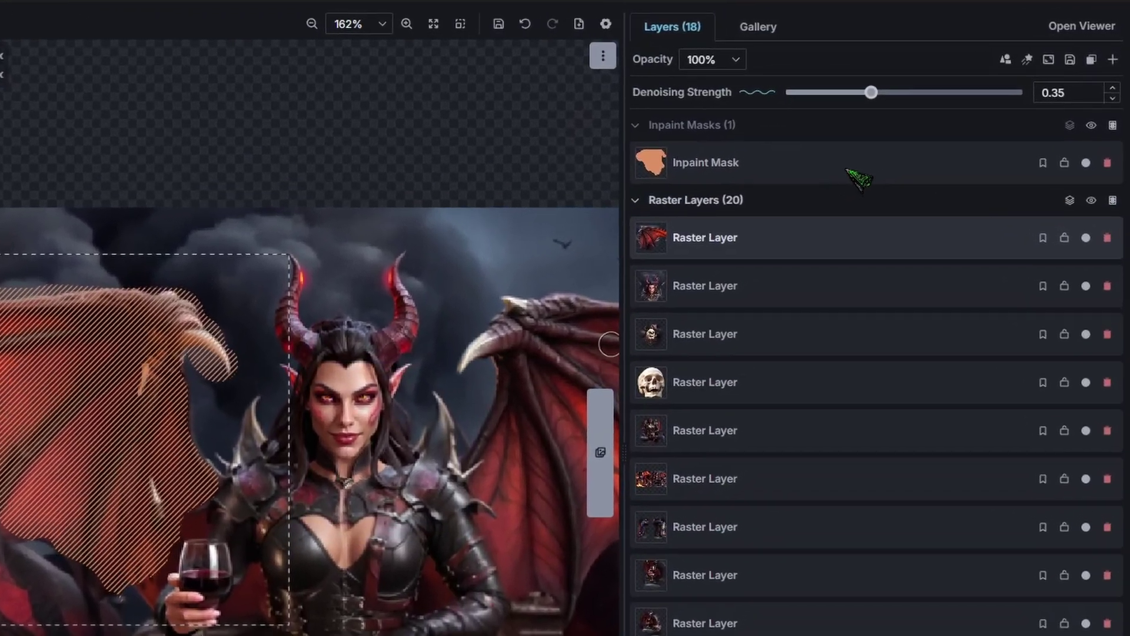
right_click(639, 170)
mouse_move(803, 312)
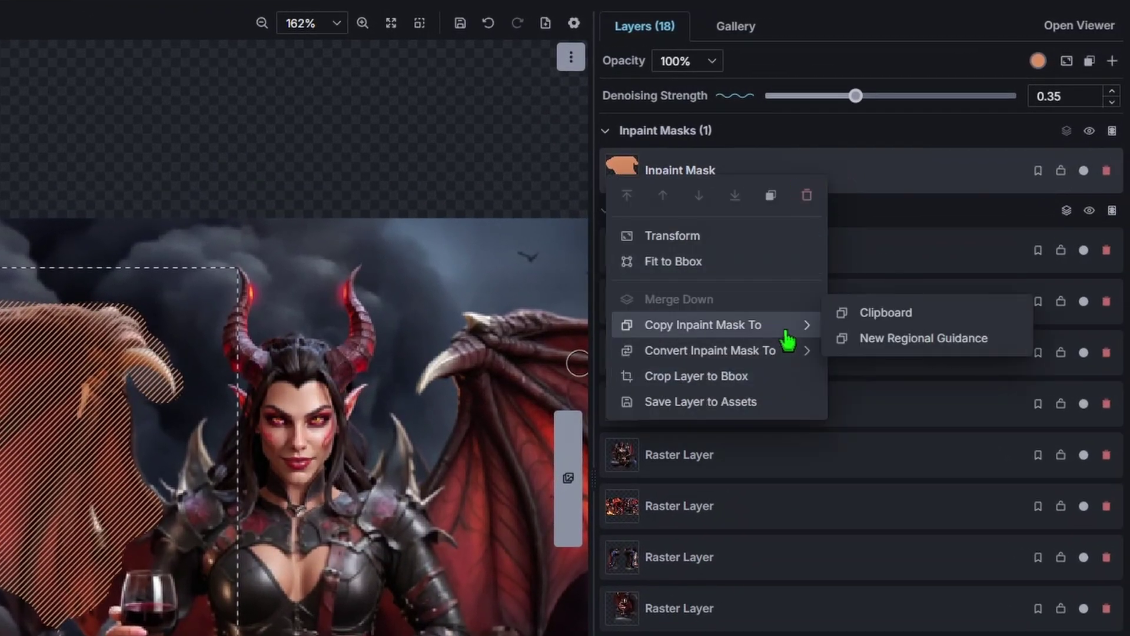
click(926, 338)
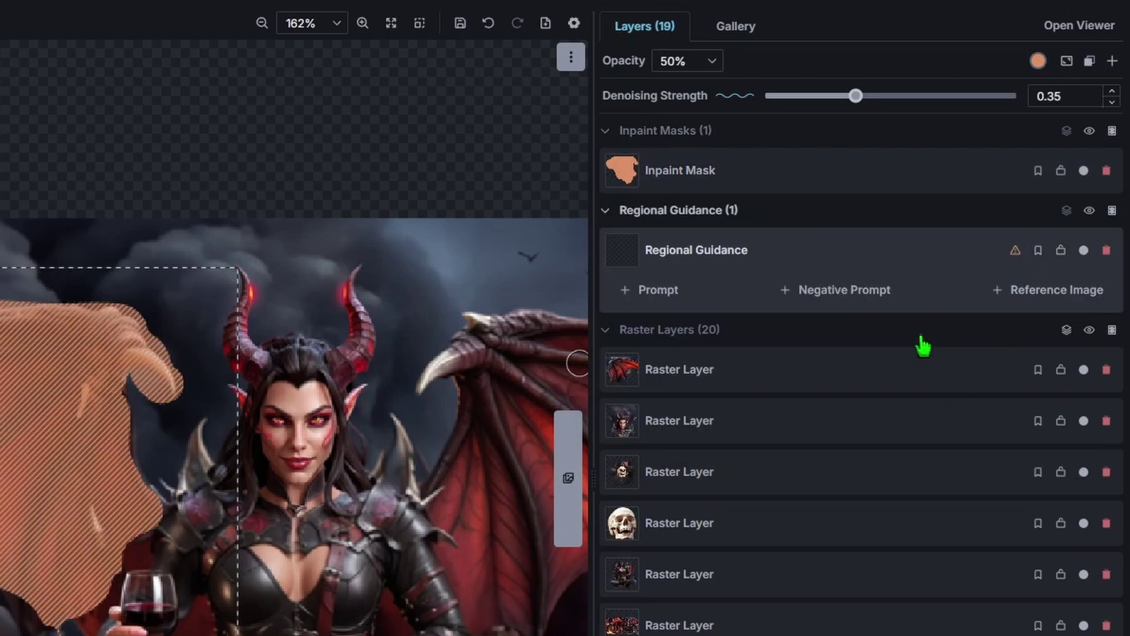
Step: Set the red wing image from the gallery as the regional guidance reference image
click(1022, 290)
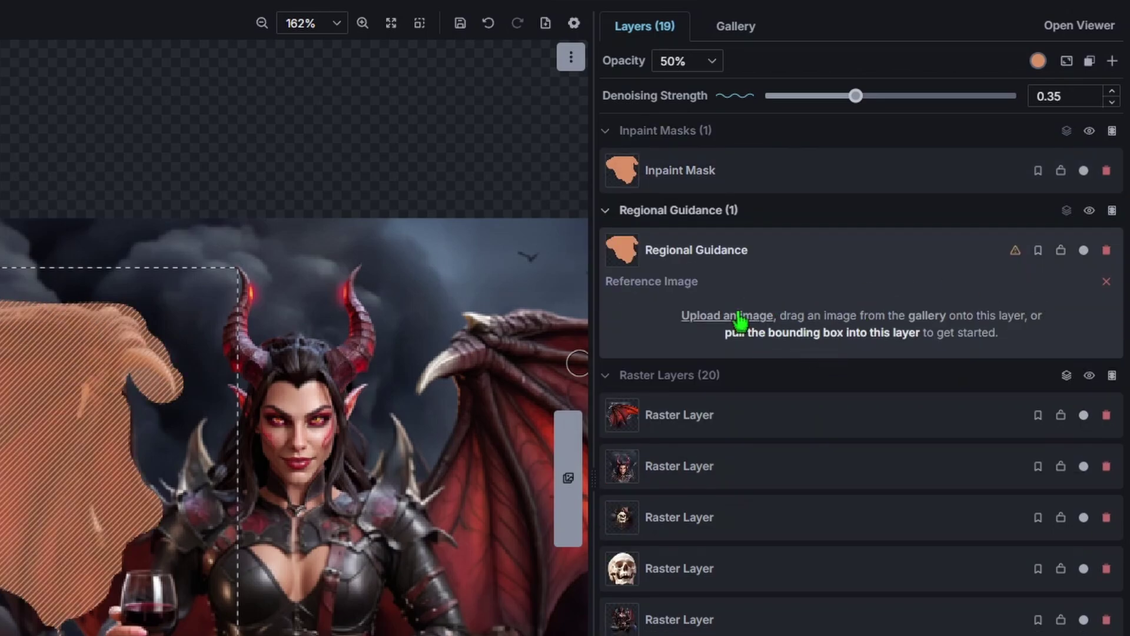
click(722, 26)
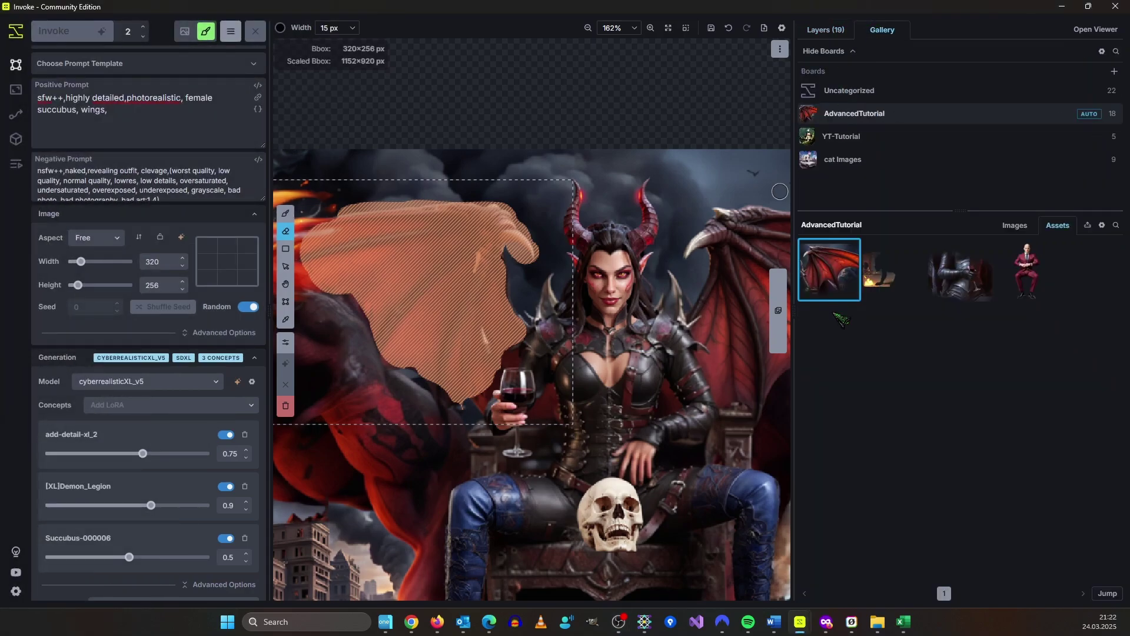
drag(832, 274, 948, 218)
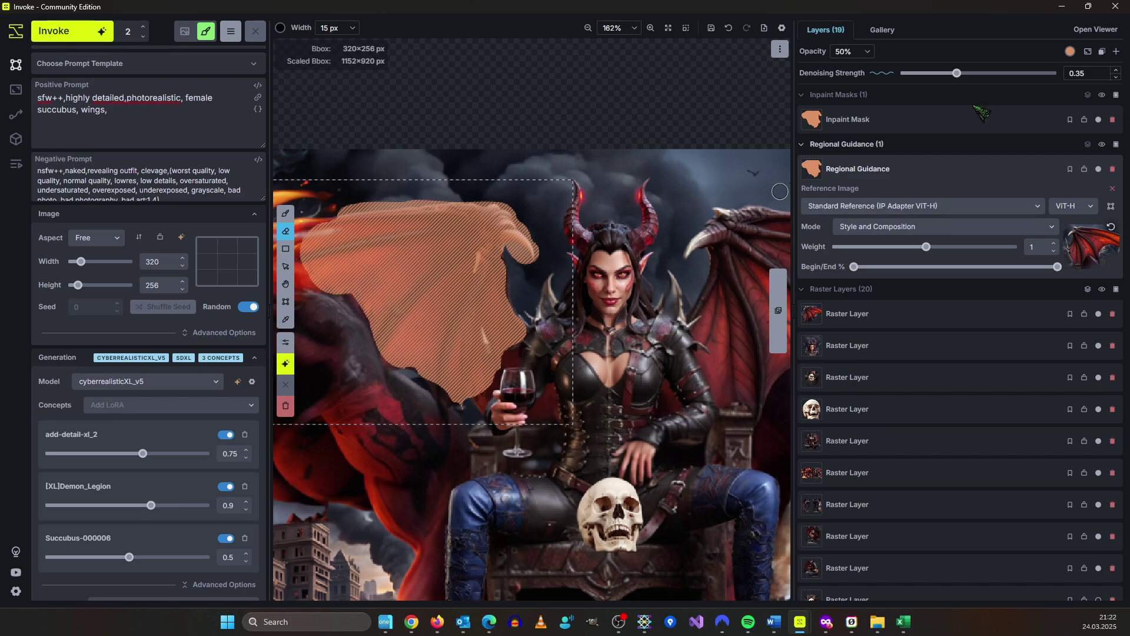
drag(508, 321, 663, 334)
scroll(739, 240, up, 3)
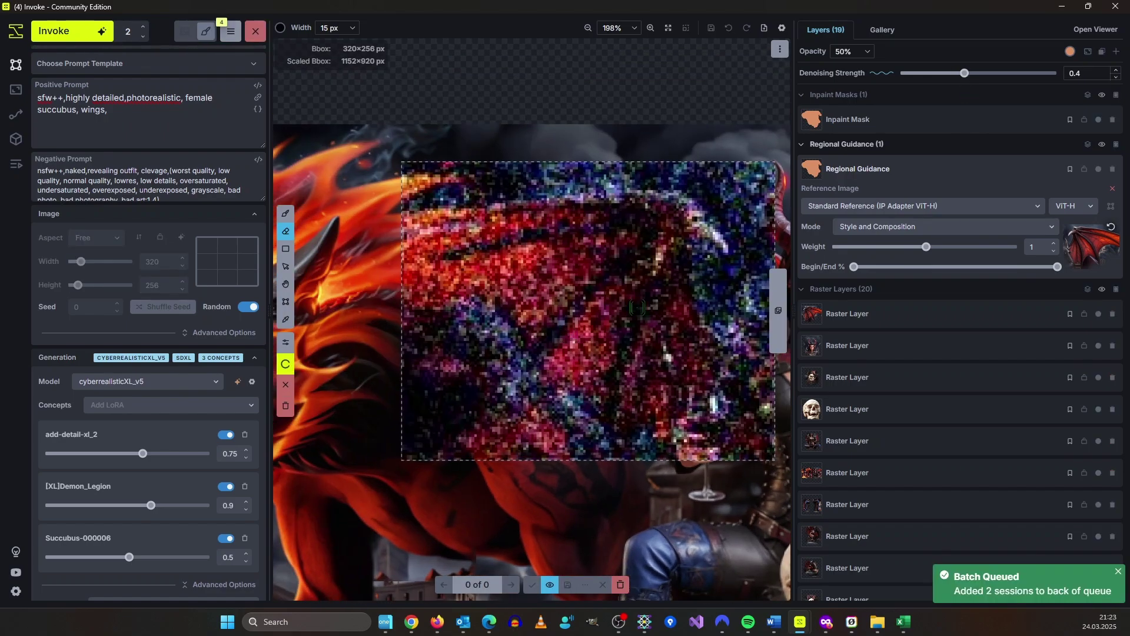
Step: Inspect the generated left wing results across the figure
drag(628, 244, 501, 228)
scroll(708, 232, down, 3)
drag(707, 233, 736, 254)
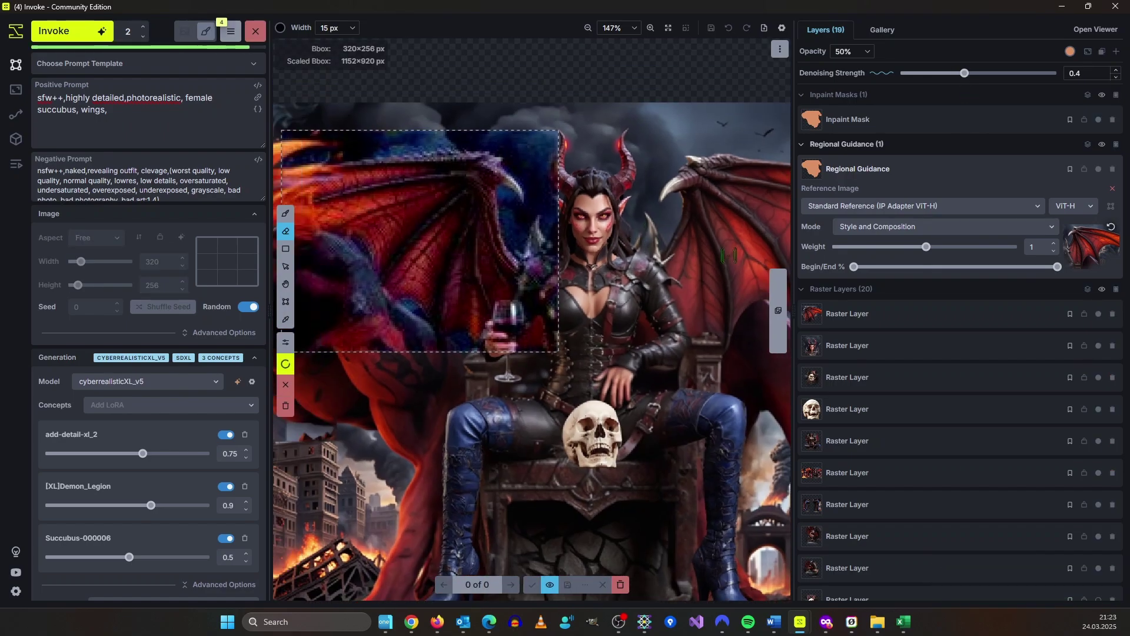
drag(667, 194, 675, 247)
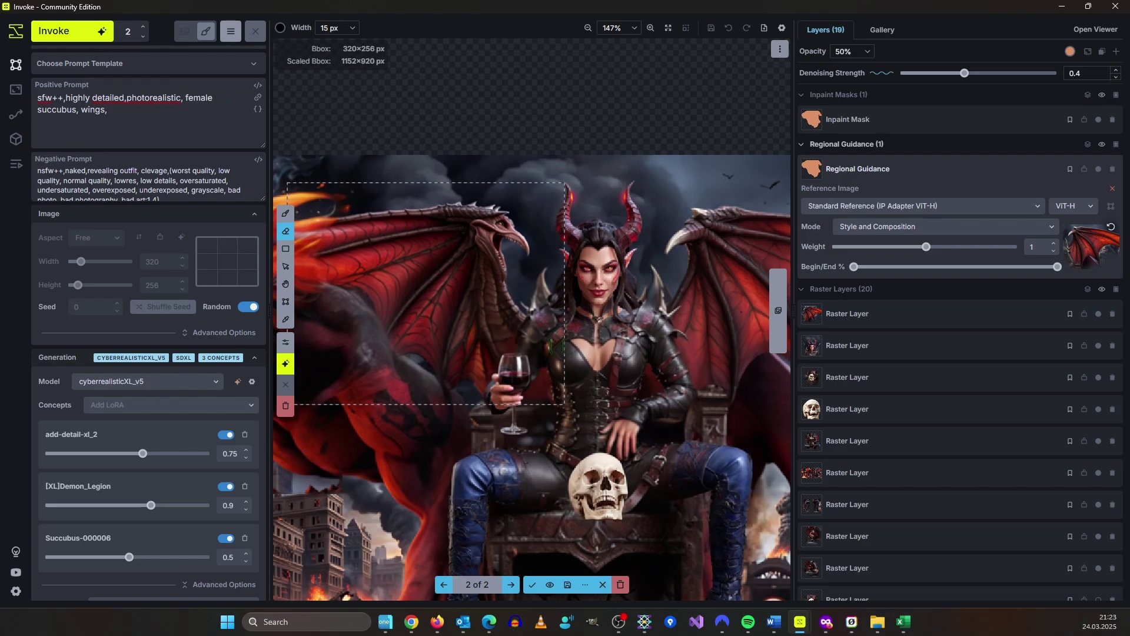
scroll(582, 259, up, 2)
drag(557, 295, 590, 310)
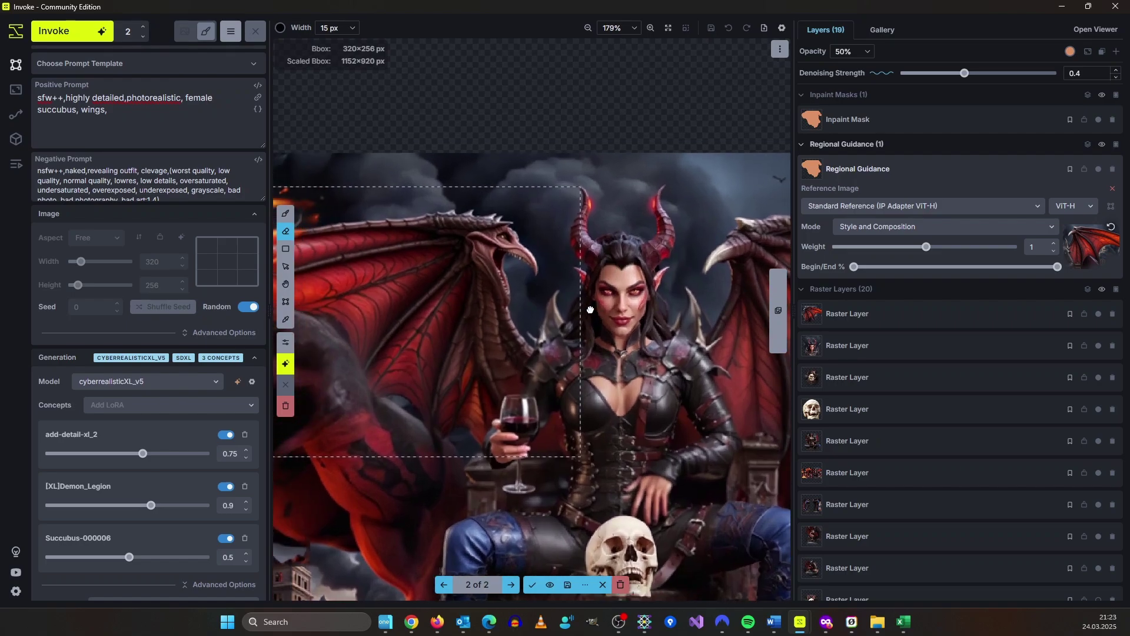
scroll(551, 298, up, 5)
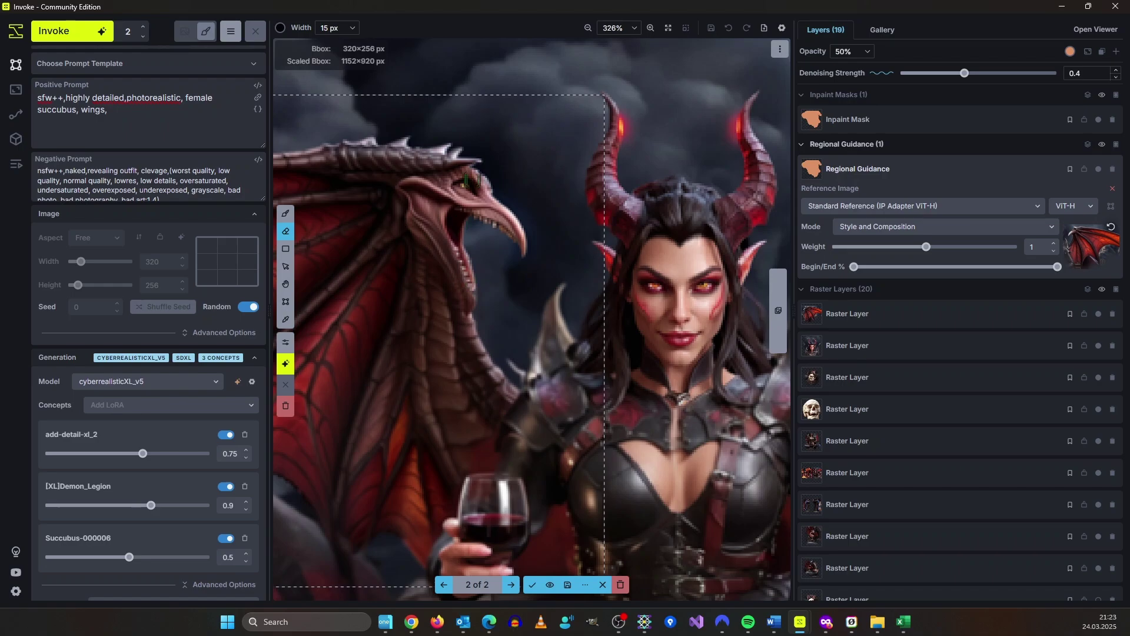
scroll(443, 241, down, 4)
scroll(457, 232, down, 2)
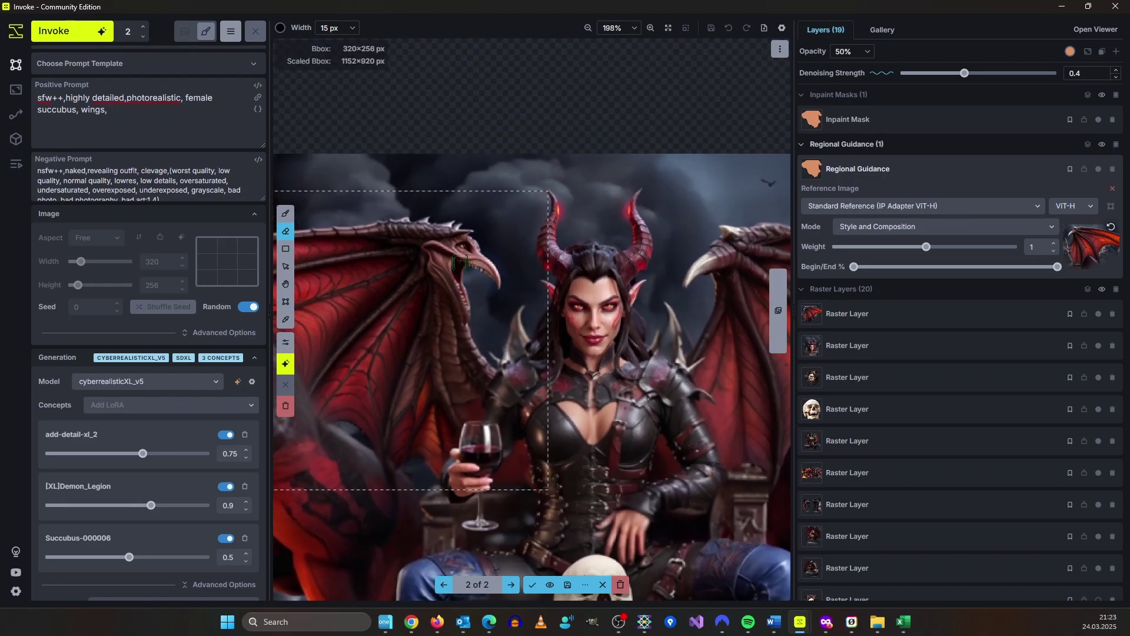
scroll(415, 341, up, 1)
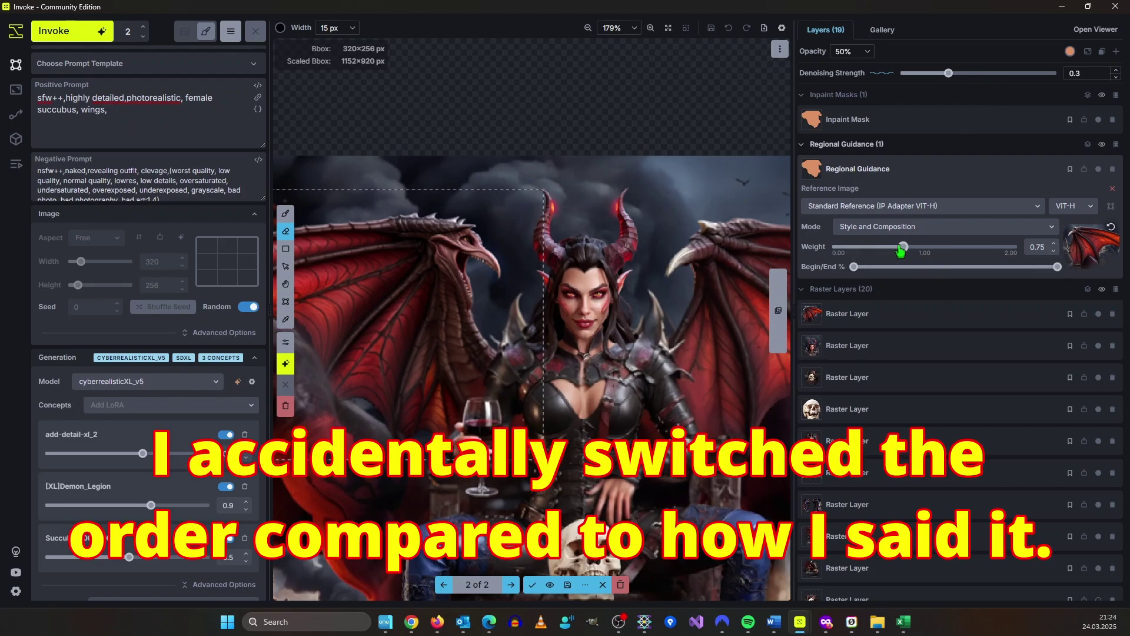
Step: Lower the reference image weight to 0.55, queue two more wing generations, and review them
drag(903, 248, 879, 252)
key(ctrl+Return)
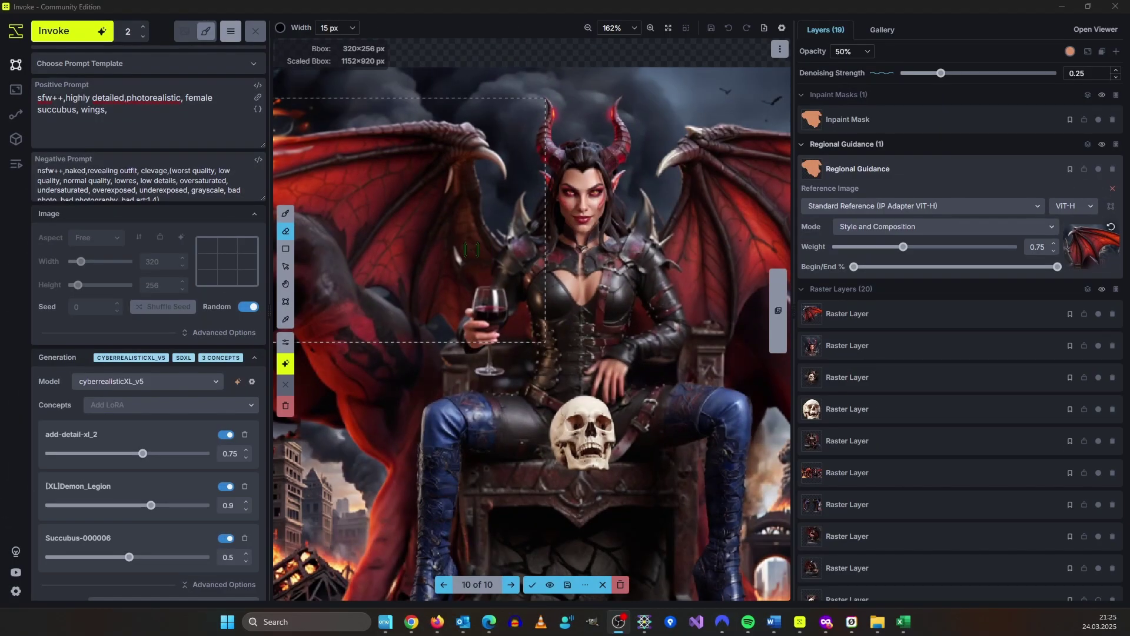
drag(453, 206, 485, 293)
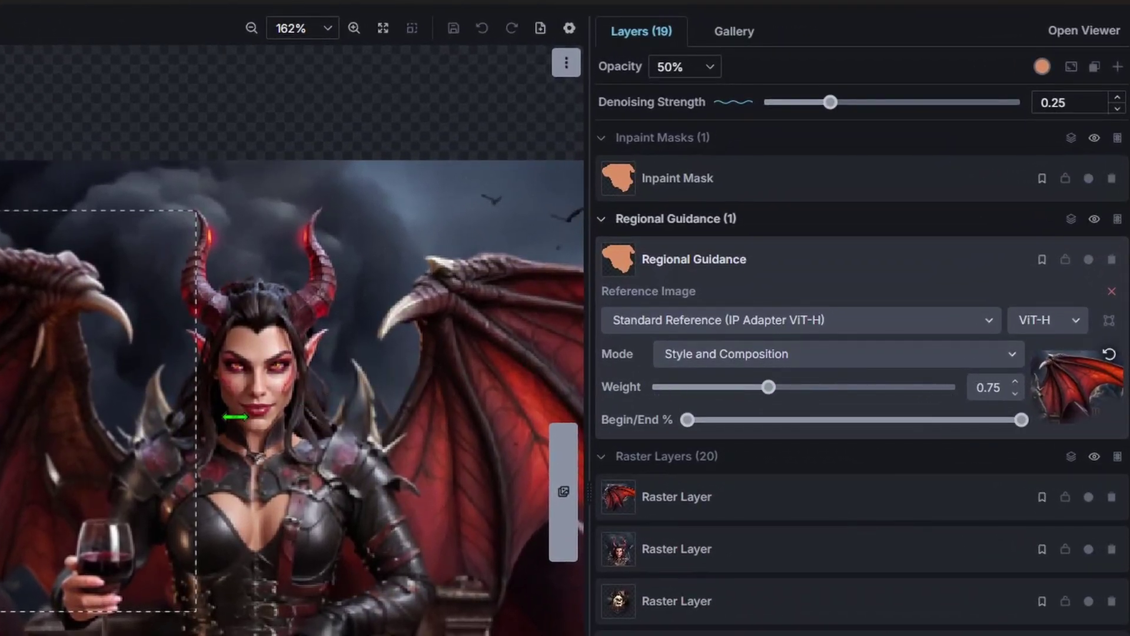
drag(228, 413, 241, 346)
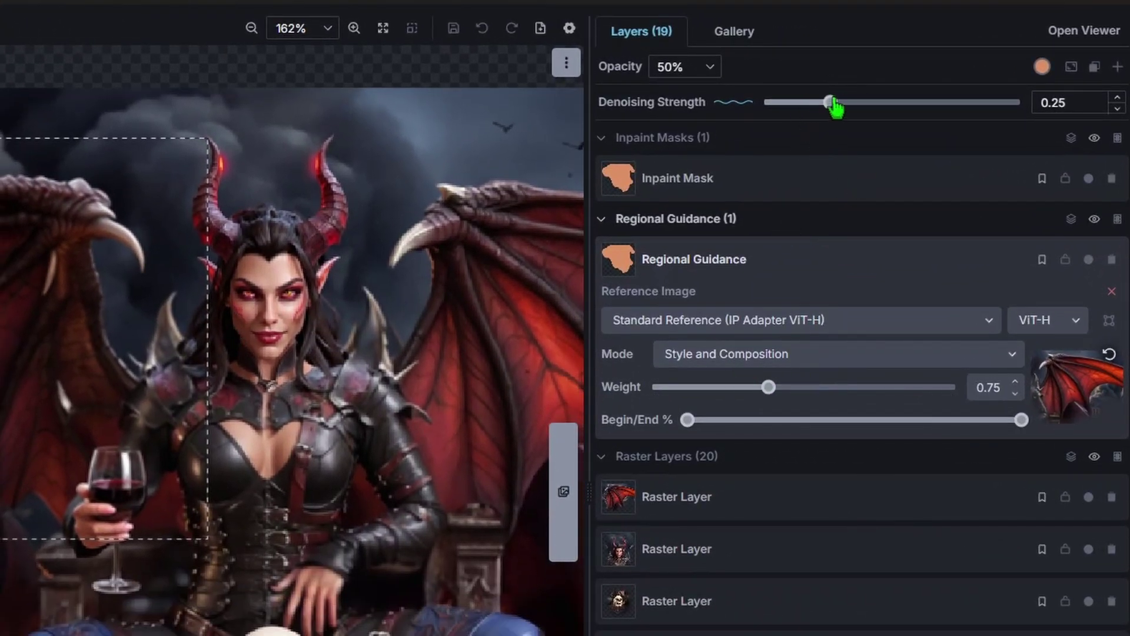
scroll(212, 338, down, 3)
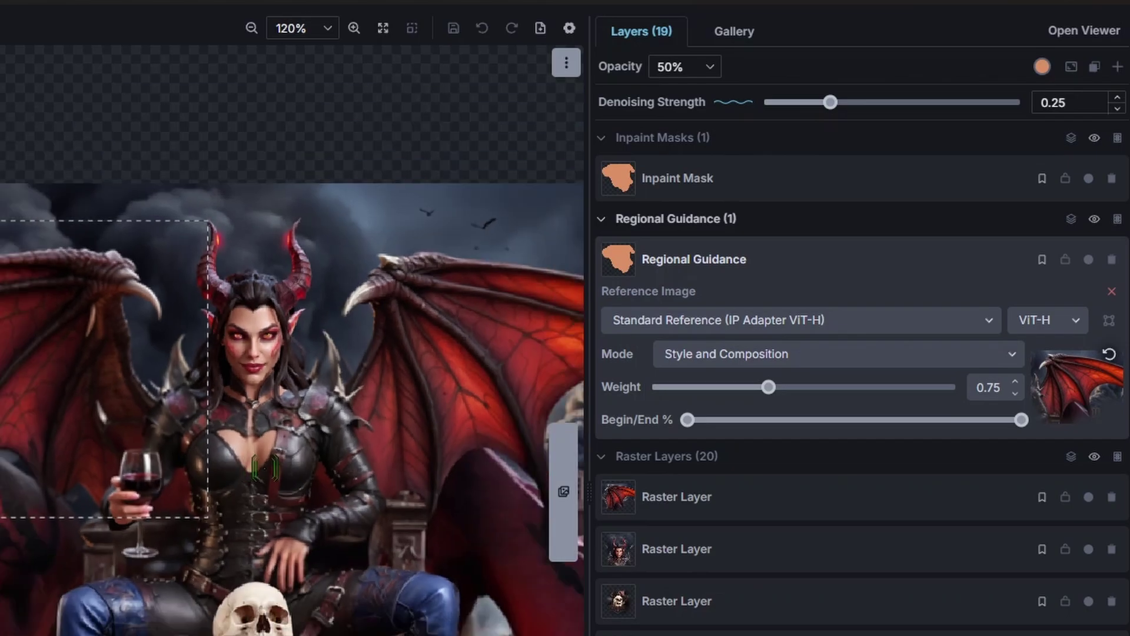
drag(124, 505, 447, 536)
scroll(271, 494, down, 2)
Step: Pan and zoom to inspect the wing along the image's right edge and top-right corner
drag(391, 560, 232, 543)
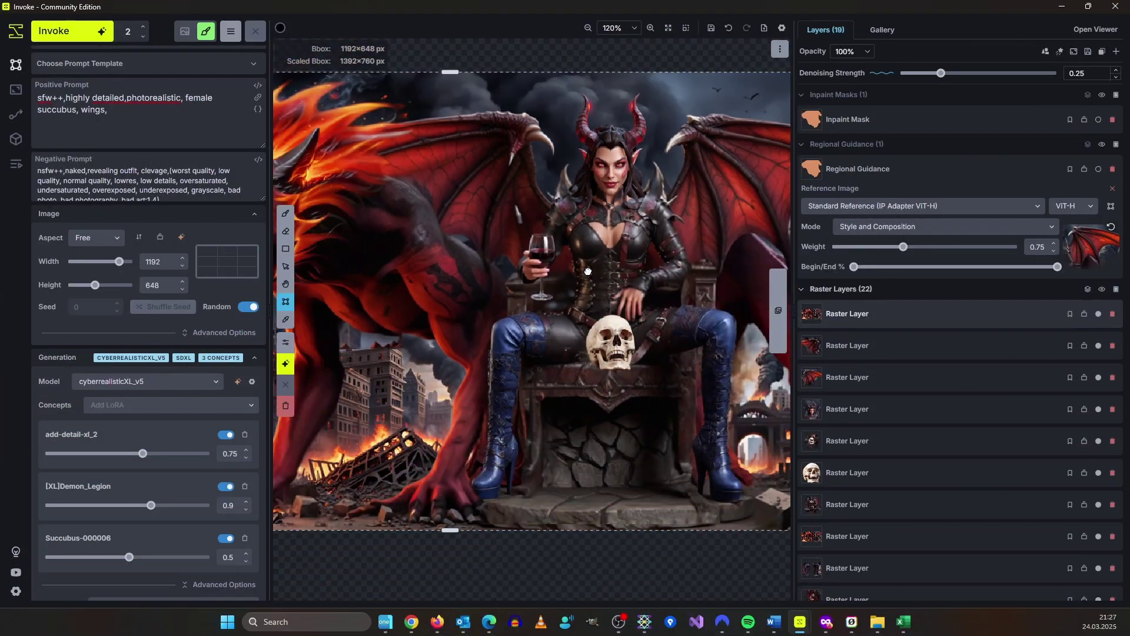
drag(649, 255, 576, 281)
drag(681, 265, 529, 259)
scroll(650, 263, up, 4)
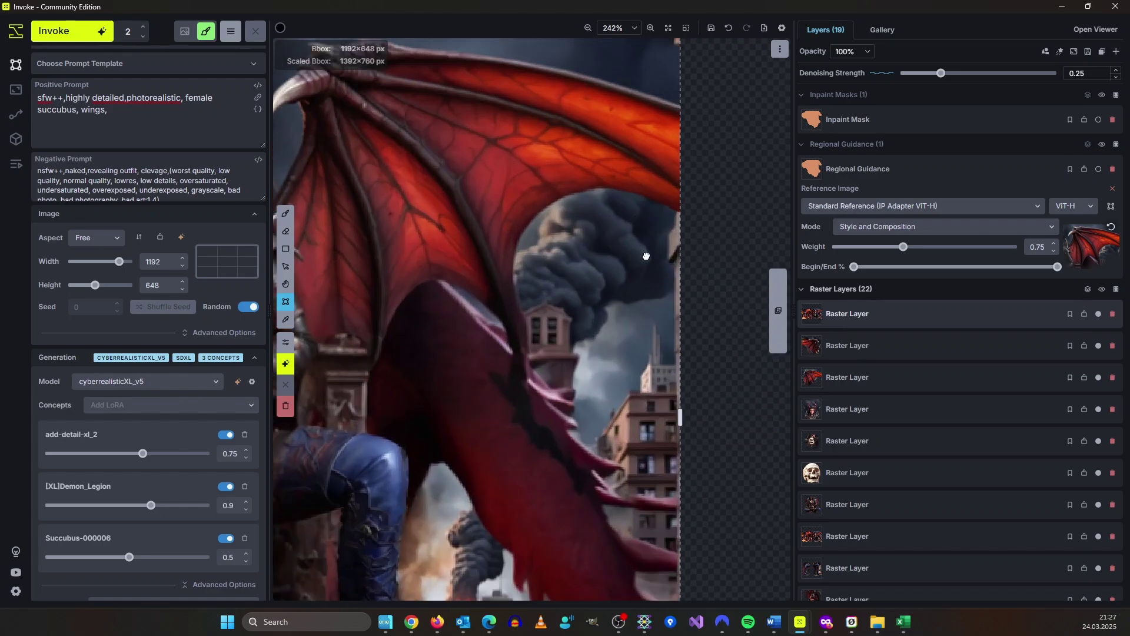
drag(664, 205, 680, 306)
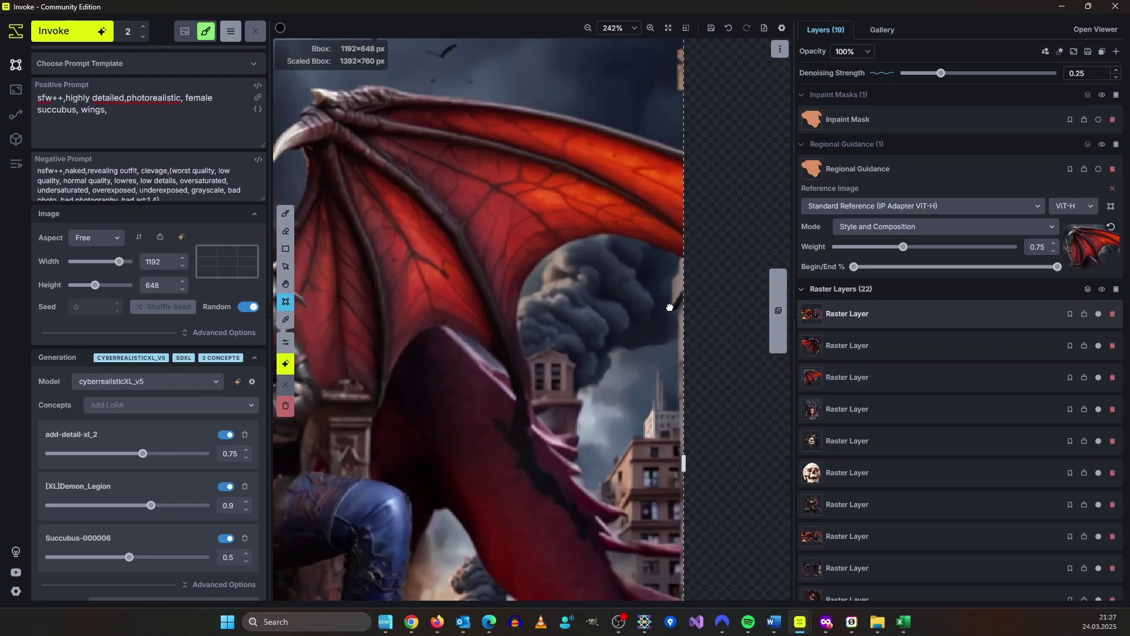
drag(689, 48, 666, 175)
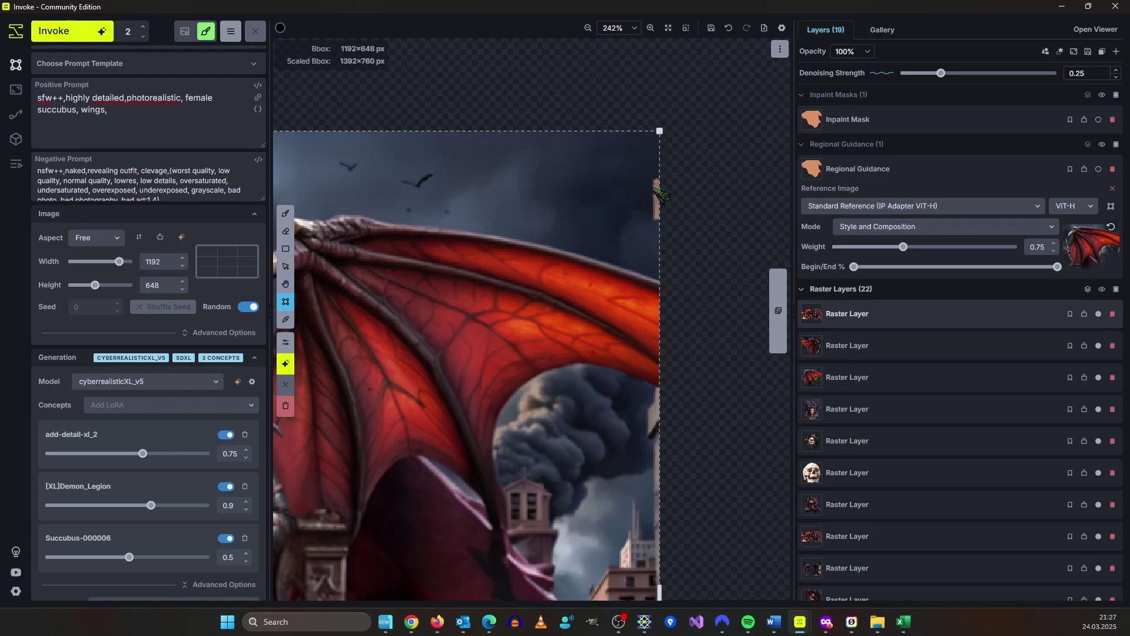
drag(655, 388, 687, 116)
scroll(648, 176, down, 4)
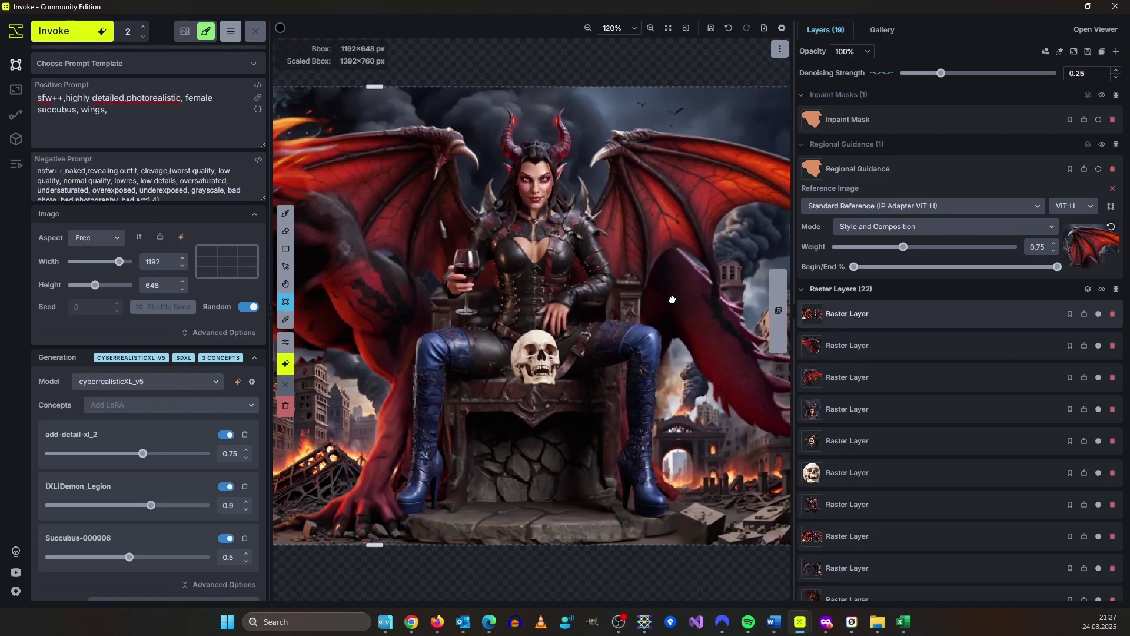
key(u)
scroll(534, 253, up, 3)
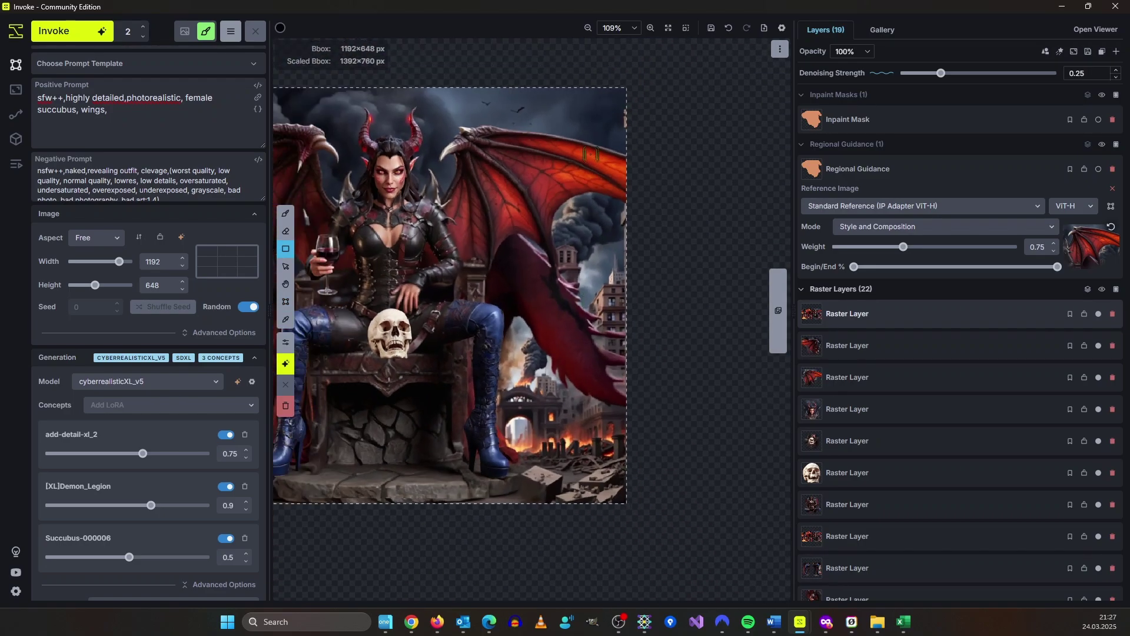
Step: Pull the generation box's right edge in to width 1184 and recentre the whole image
click(293, 305)
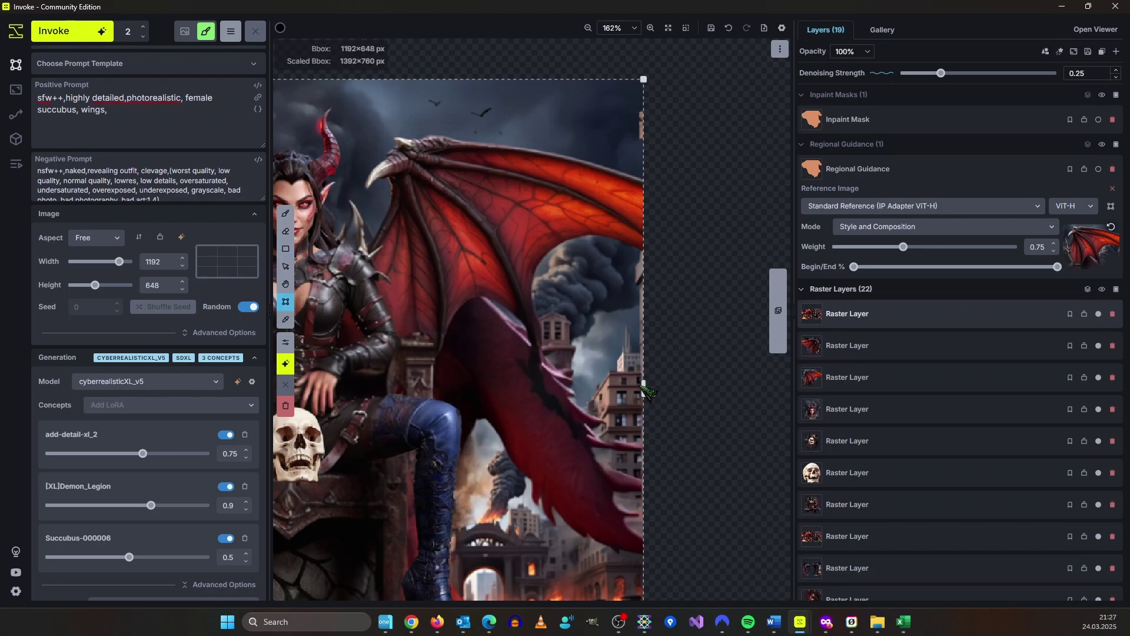
drag(644, 389, 641, 389)
drag(654, 488, 732, 239)
scroll(730, 240, down, 5)
drag(565, 253, 552, 358)
Step: Save the bbox area to the gallery and bring up the new thumbnail's actions in the Gallery
right_click(552, 358)
mouse_move(599, 324)
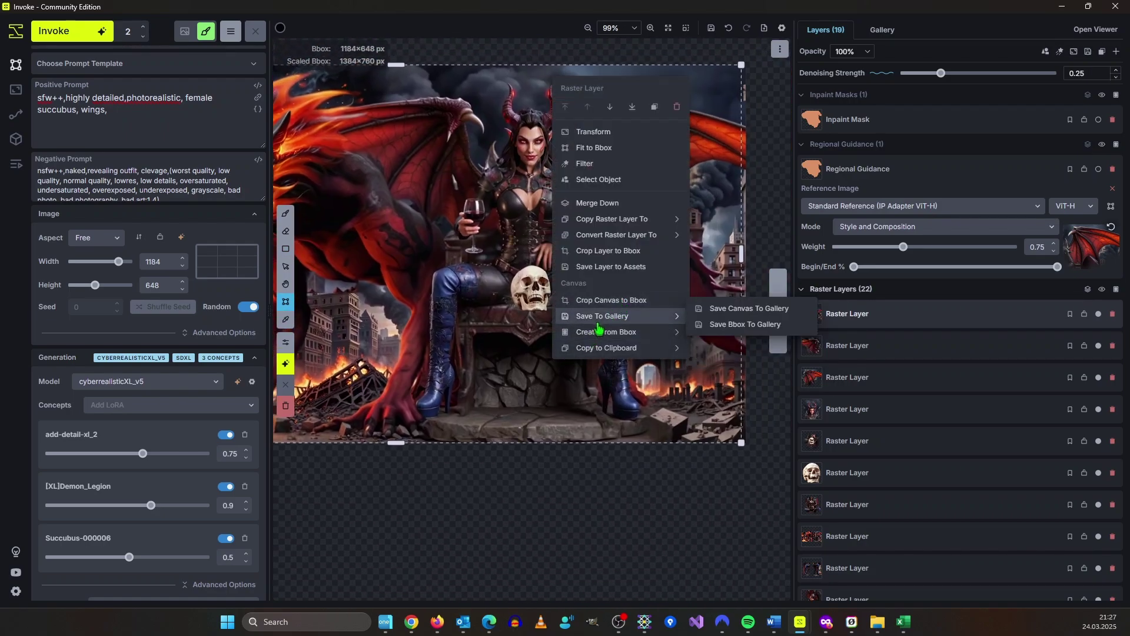
click(734, 326)
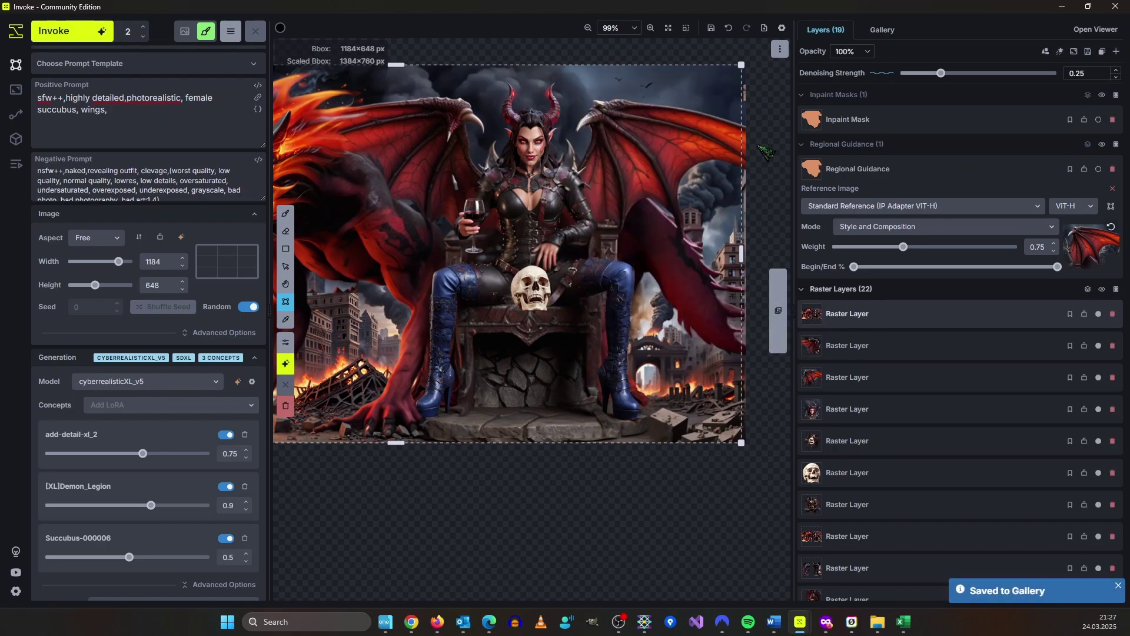
click(883, 29)
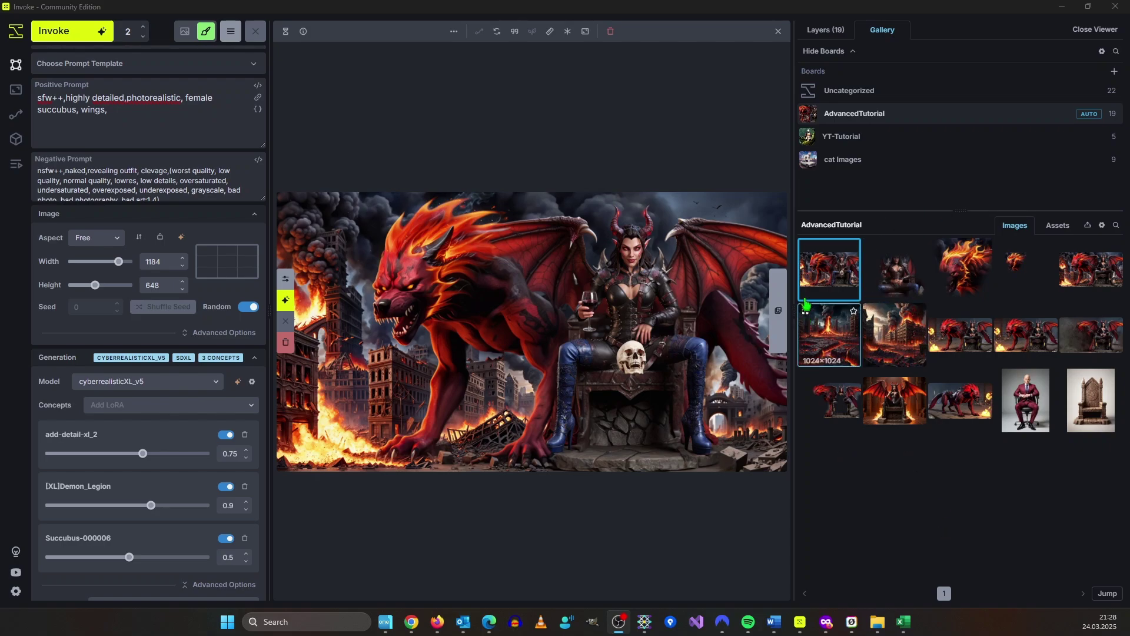
right_click(844, 268)
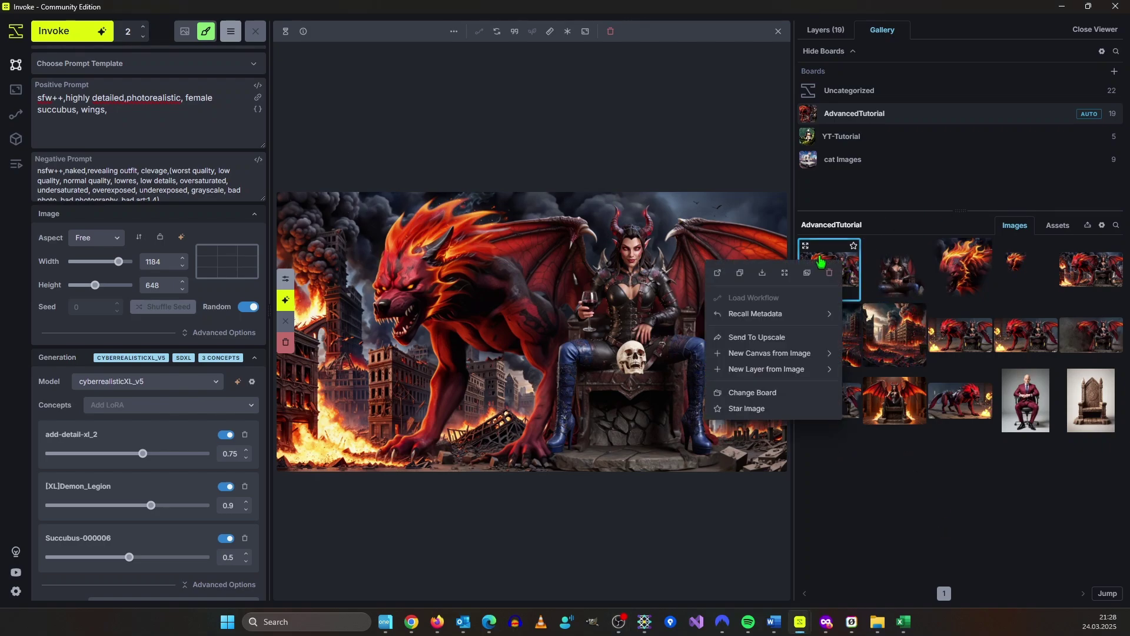
Step: Send the 1184×648 image to the upscaler and keep 4x-UltraSharp.pth as the model at 2x
click(777, 337)
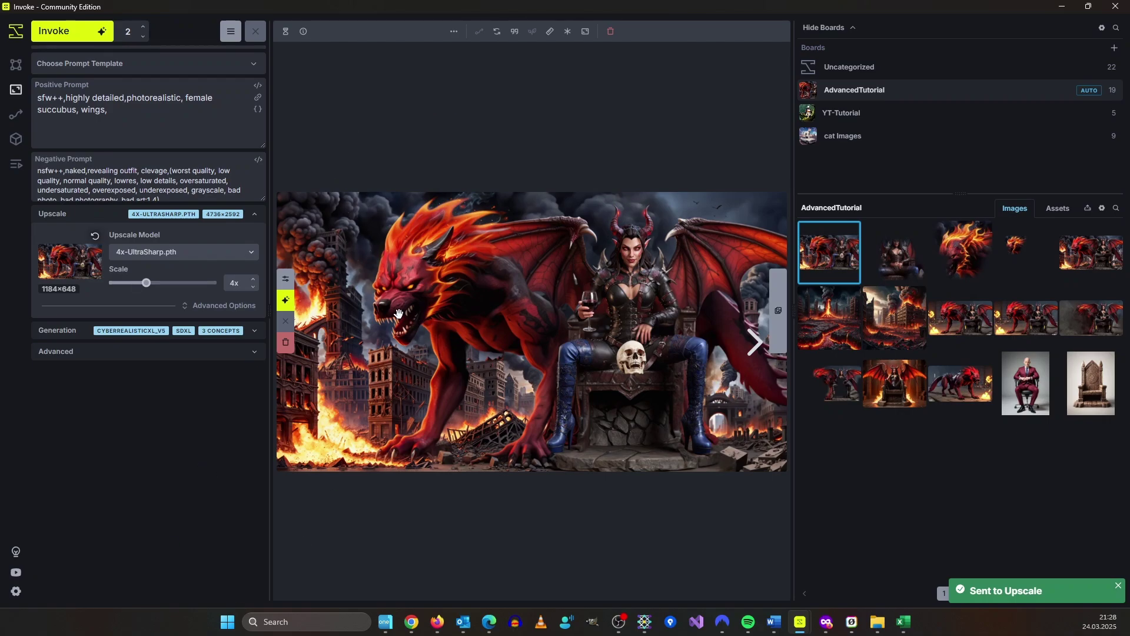
click(207, 352)
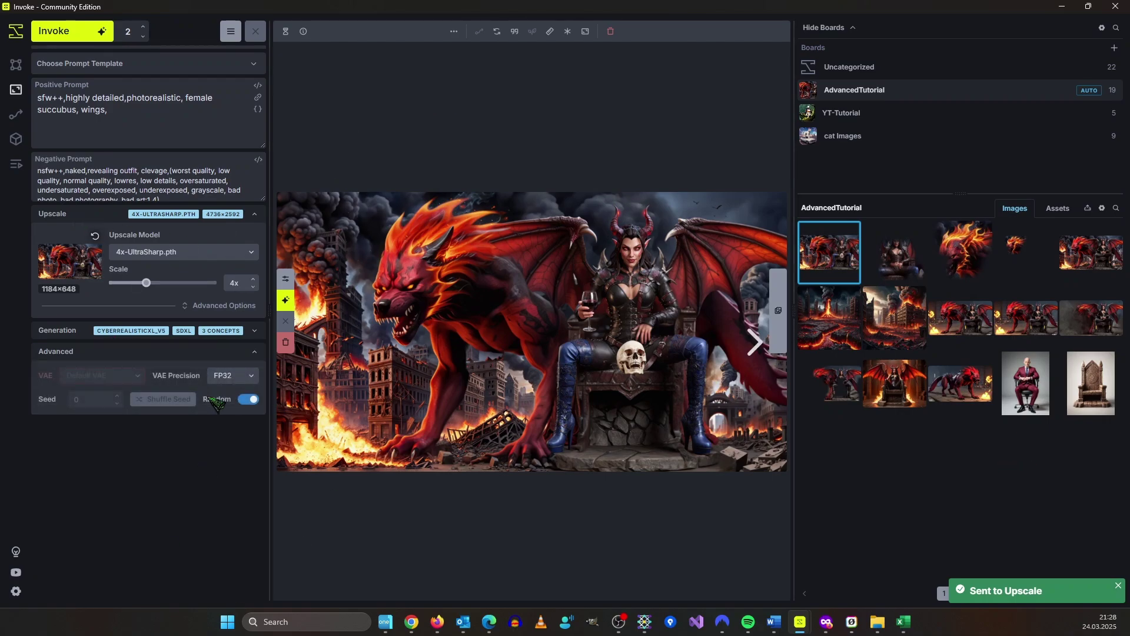
click(62, 332)
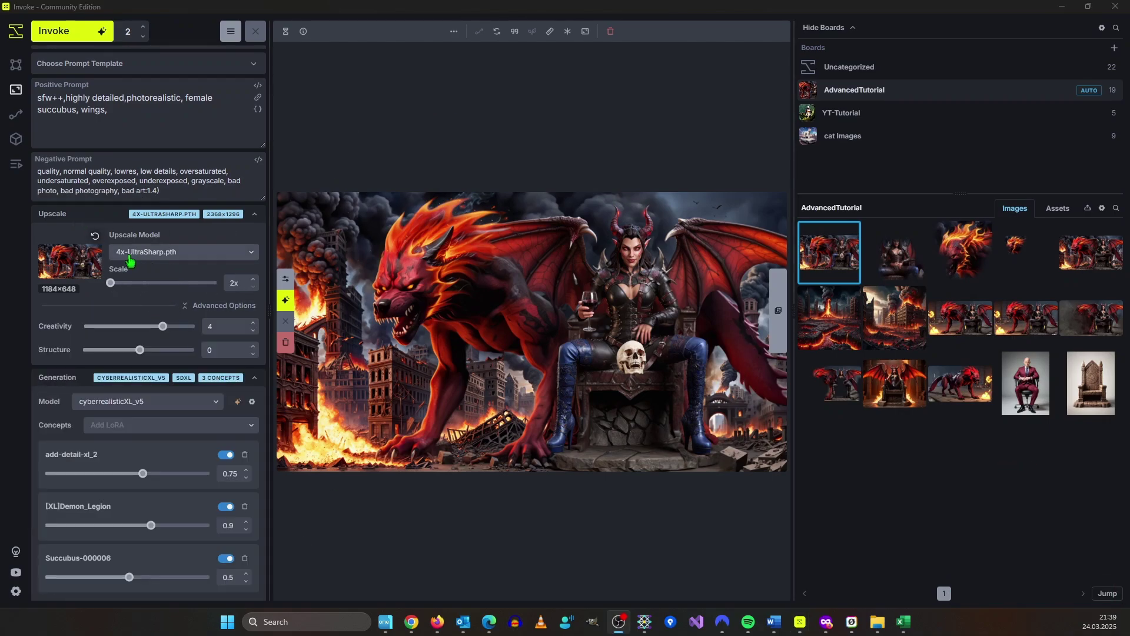
click(197, 252)
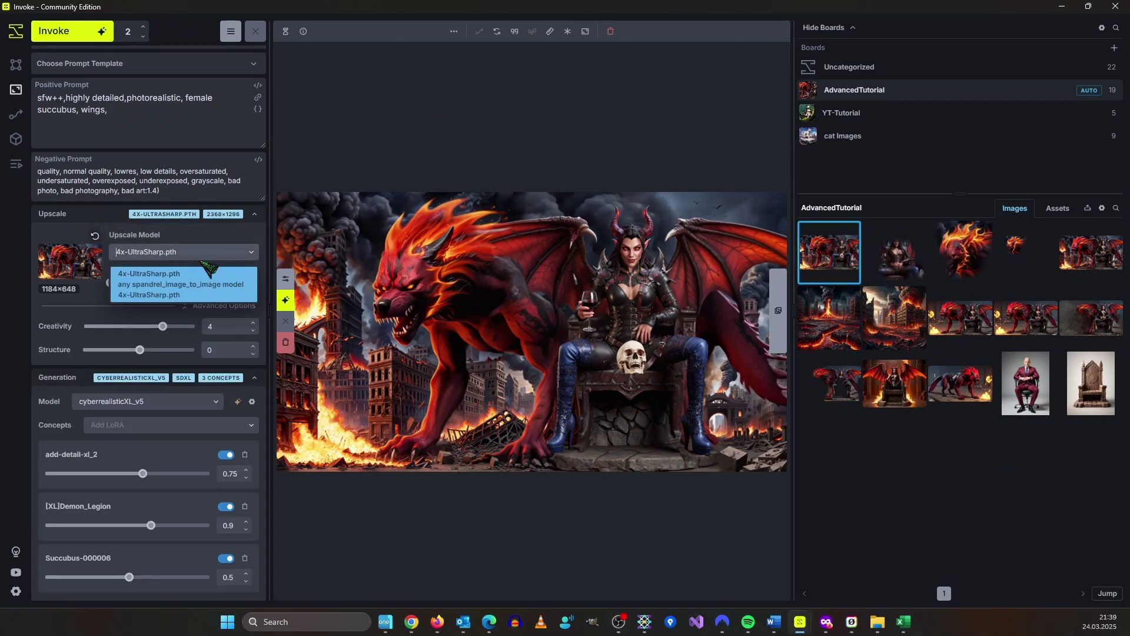
click(127, 252)
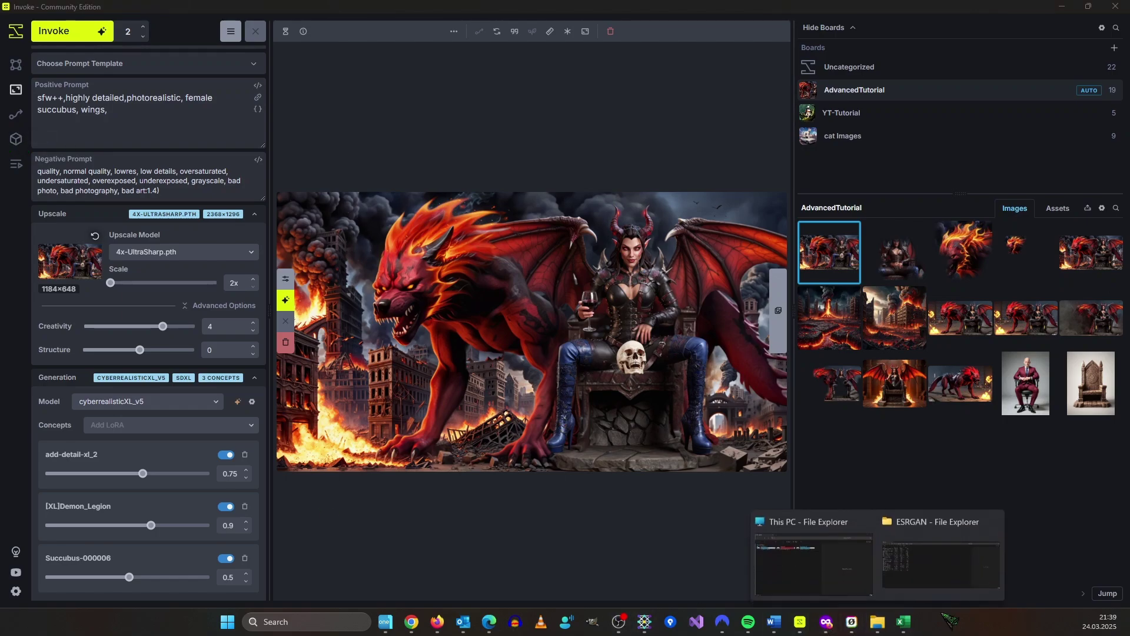
drag(674, 635, 624, 0)
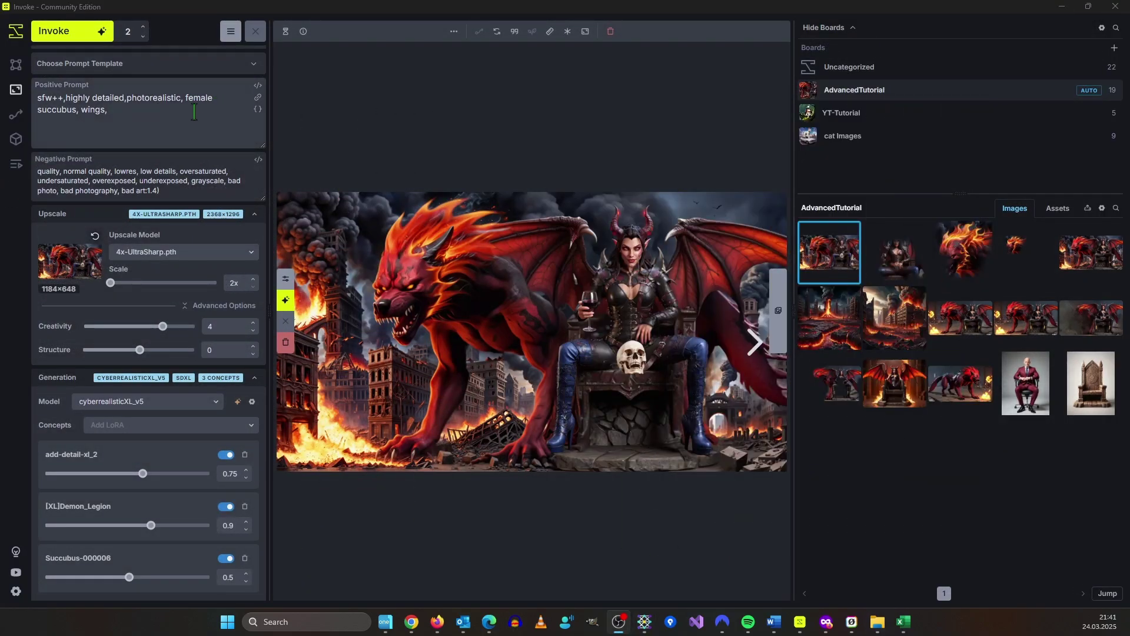
Step: Append 'destroyed city in background, hellhound' to the end of the positive prompt
click(203, 119)
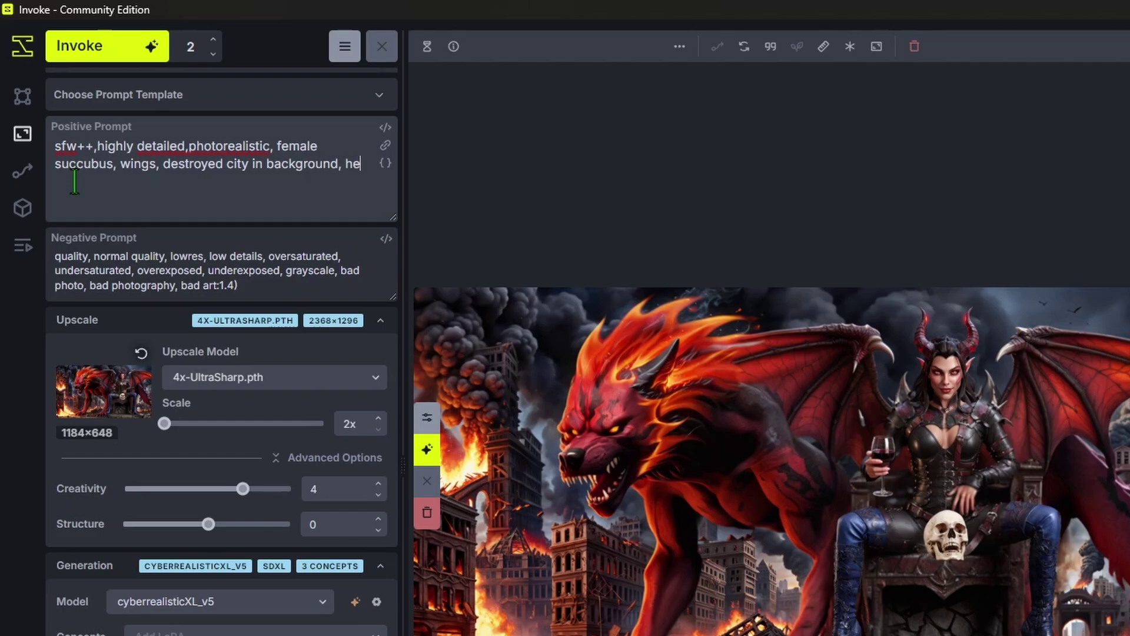
text(hou)
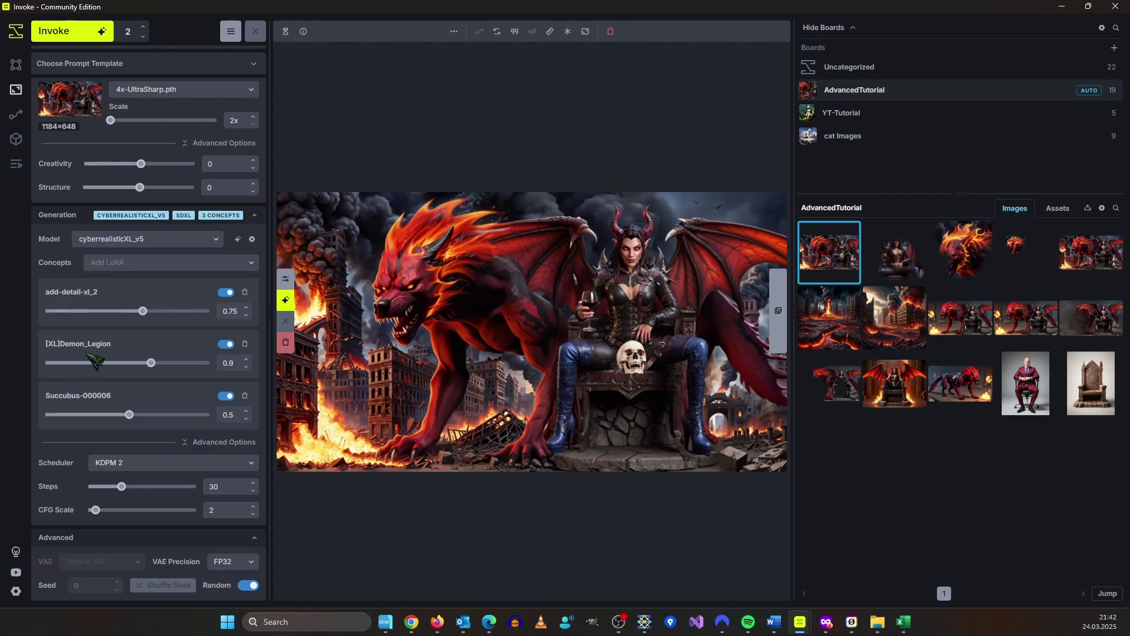
Step: Lower the Demon_Legion LoRA weight to 0.5 and Succubus-000006 to 0.2
scroll(94, 359, up, 5)
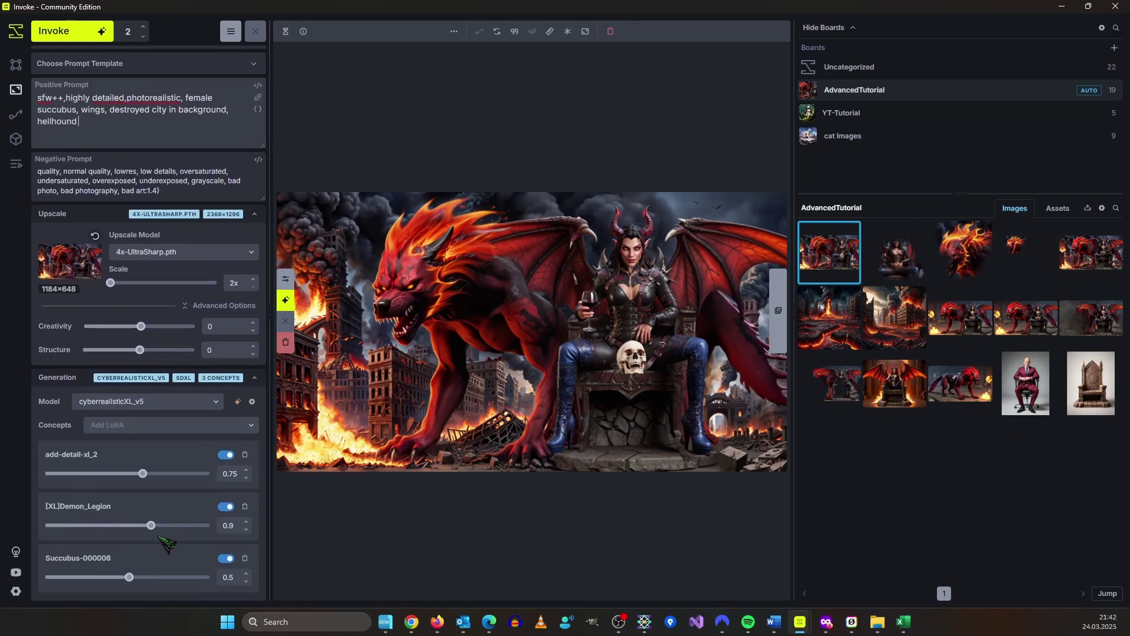
drag(124, 527, 130, 532)
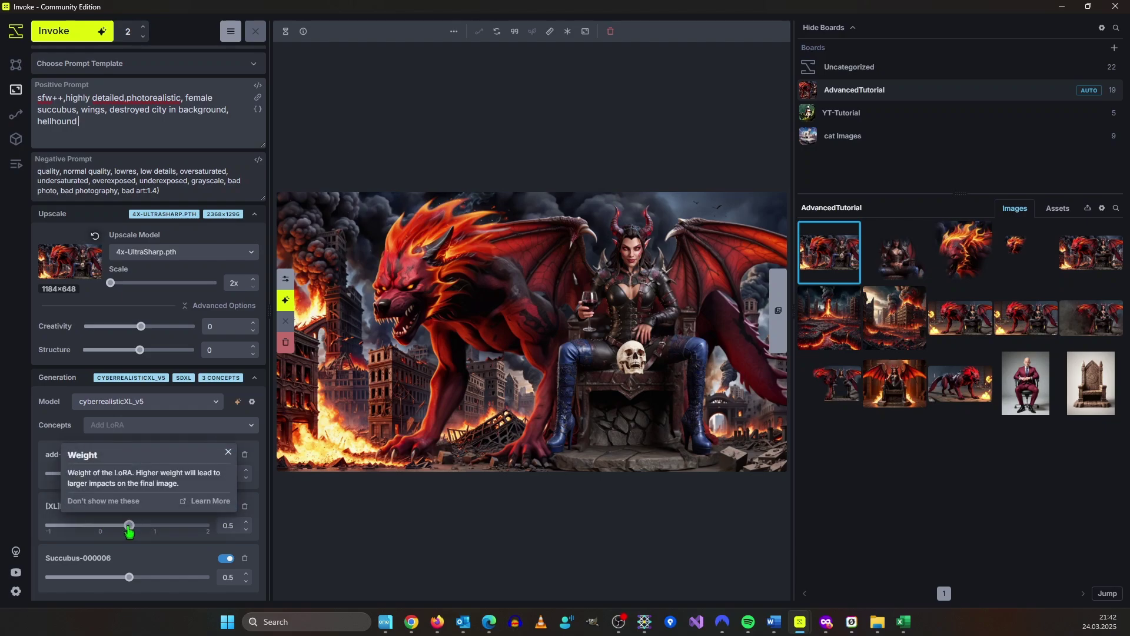
scroll(129, 530, down, 1)
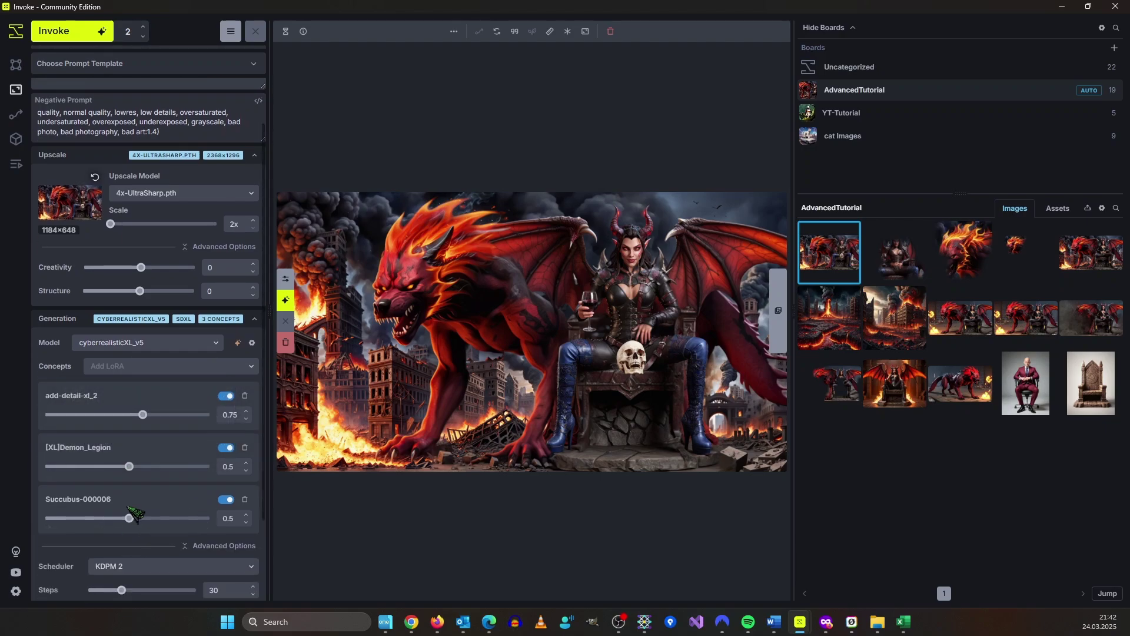
drag(126, 521, 110, 525)
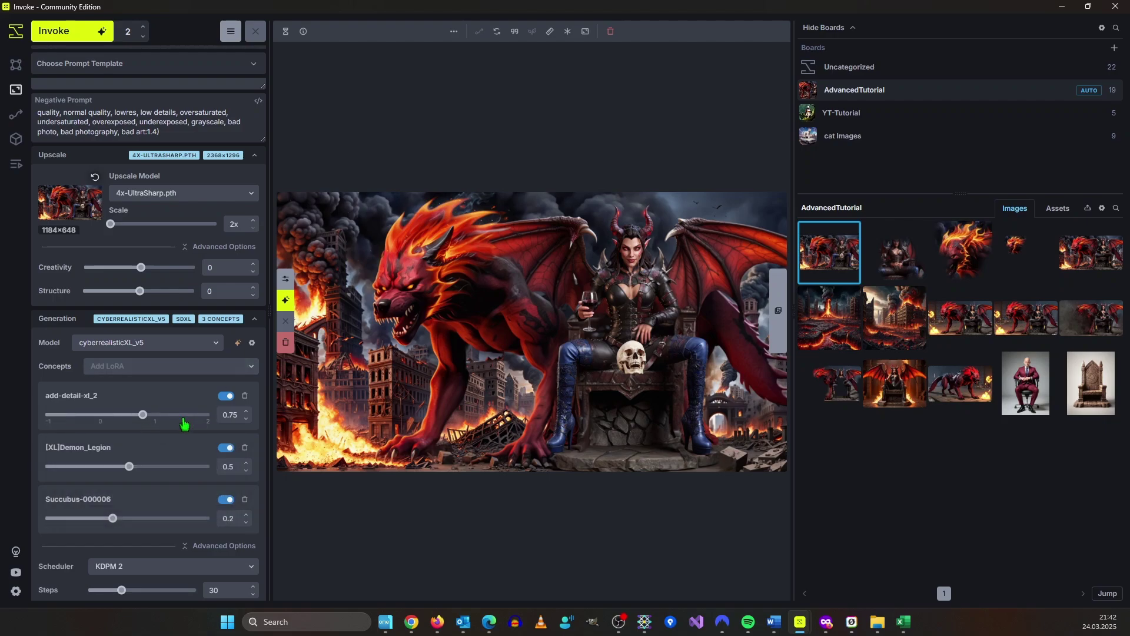
scroll(172, 516, down, 2)
scroll(176, 359, up, 1)
scroll(166, 412, down, 1)
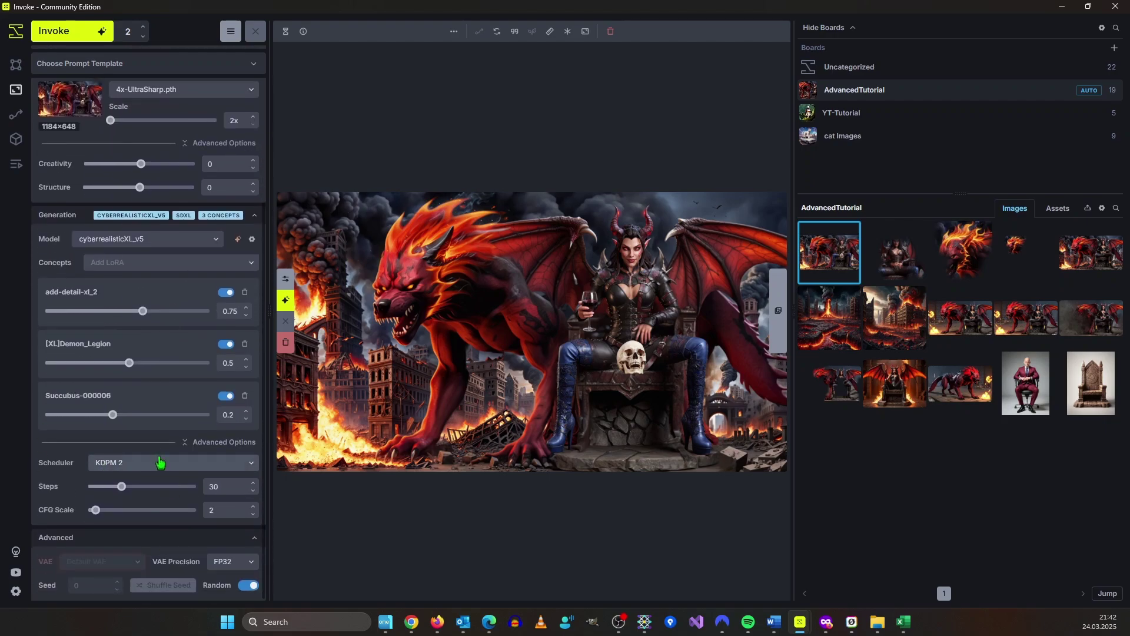
Step: Keep KDPM 2 as the scheduler and raise the CFG Scale by two increments
click(155, 463)
click(162, 466)
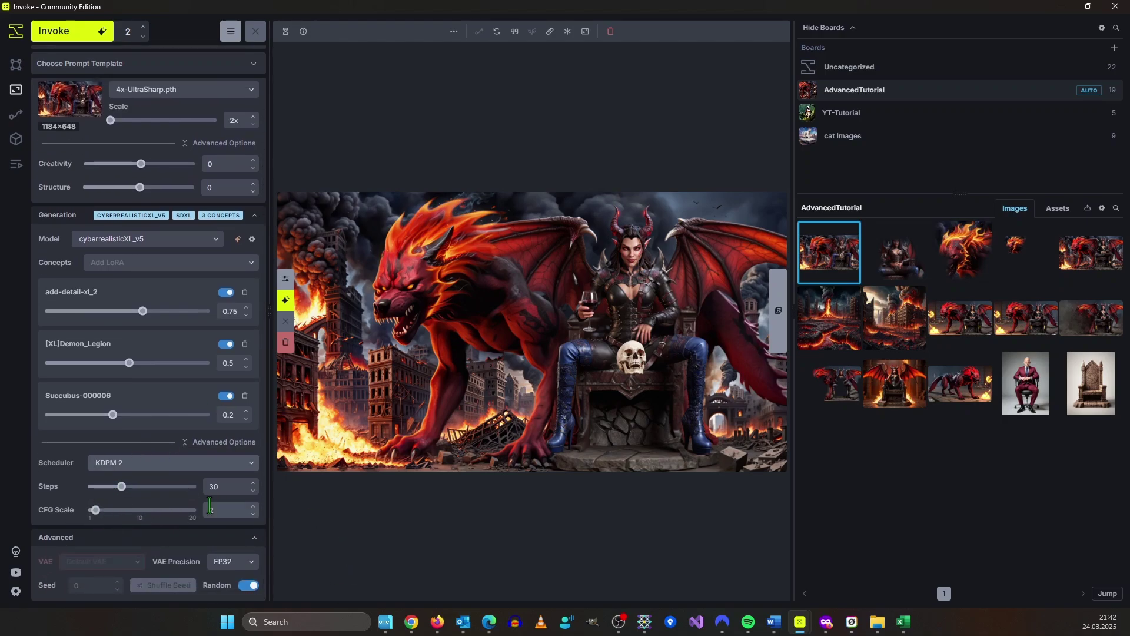
click(254, 506)
click(253, 506)
click(254, 506)
click(253, 506)
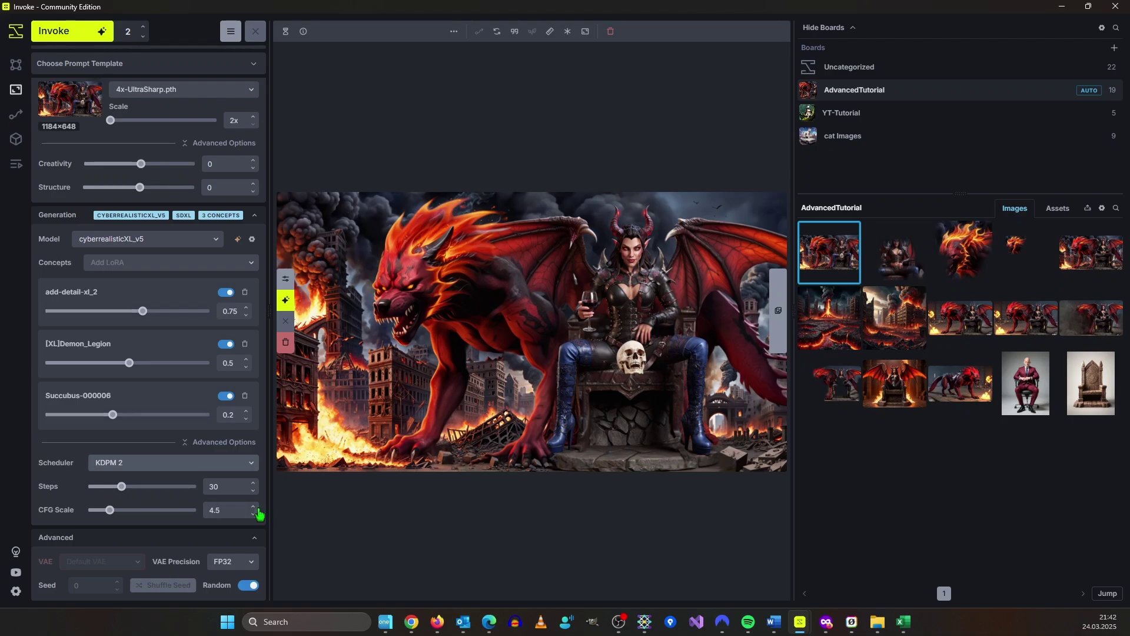
scroll(215, 484, up, 3)
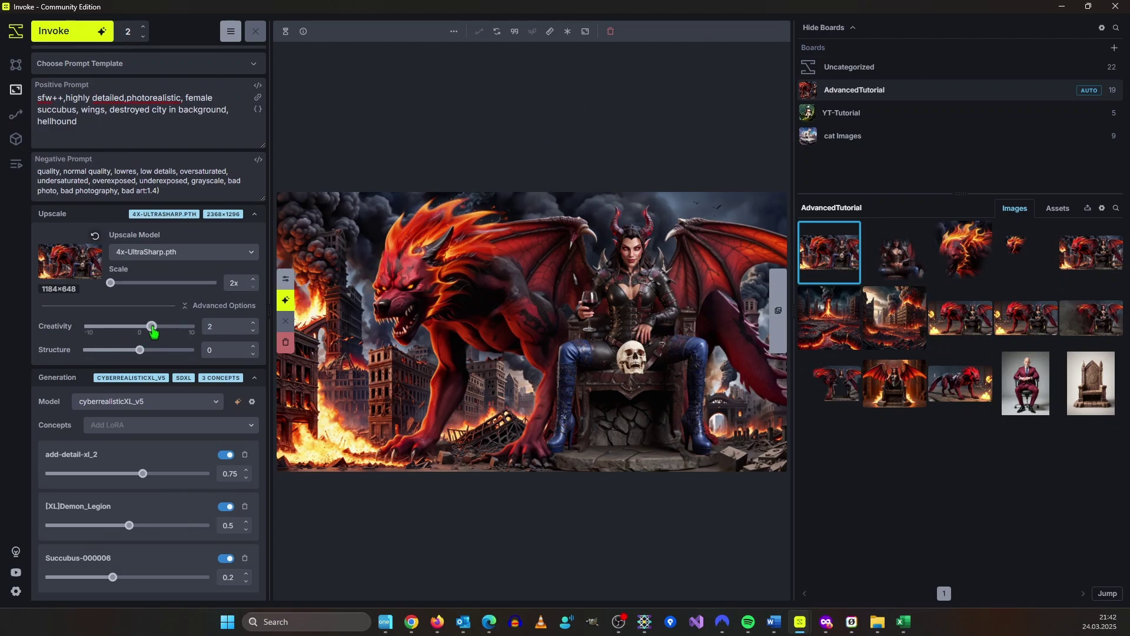
Step: Raise the Creativity value and start two 2x upscale runs
drag(152, 328, 163, 328)
scroll(192, 182, up, 1)
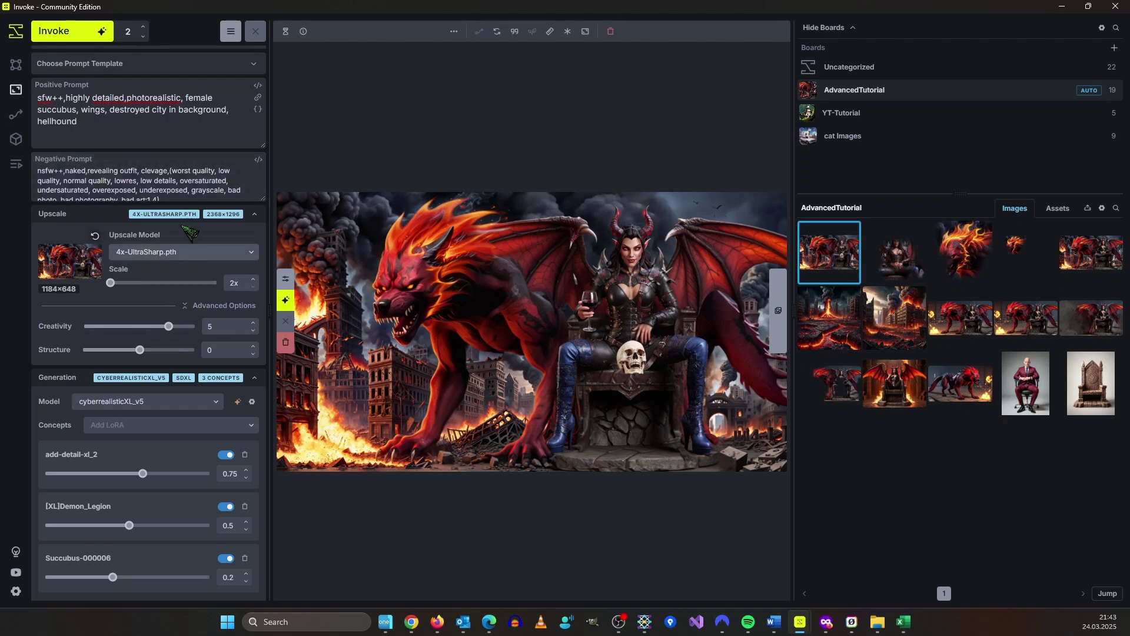
click(64, 35)
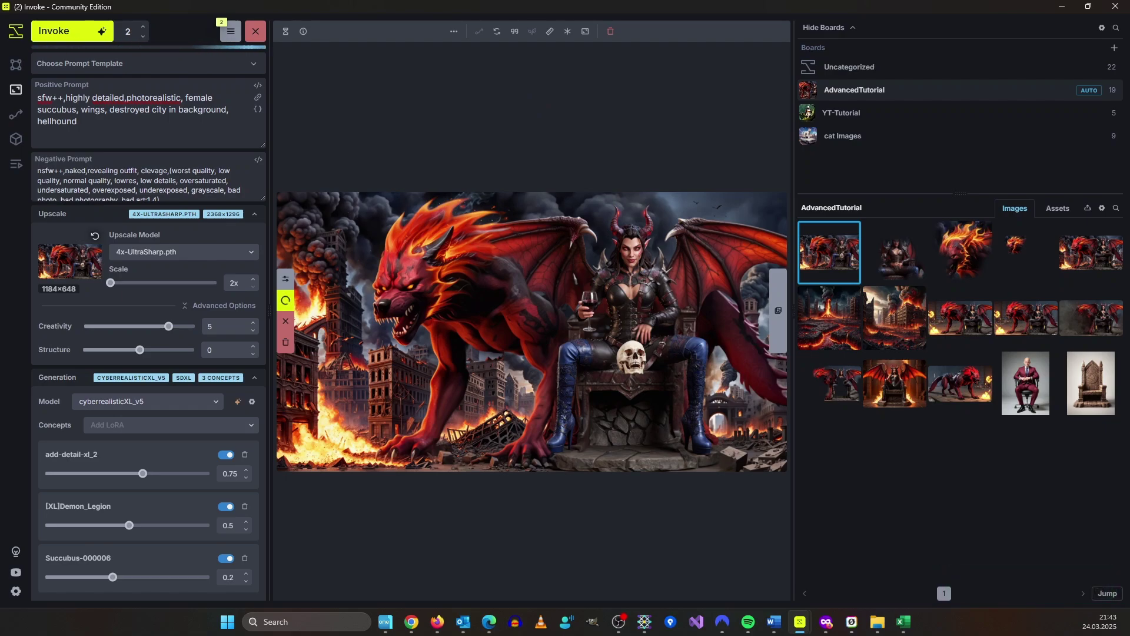
key(alt+Tab)
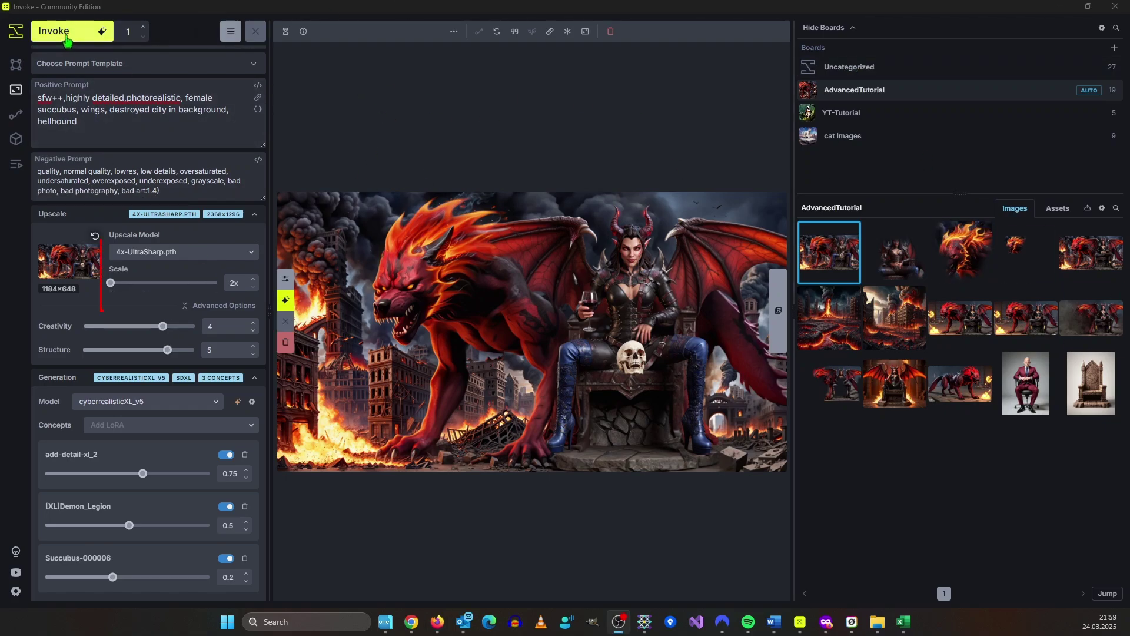
Step: Queue one more upscale run with Creativity 4 and Structure 5
click(74, 34)
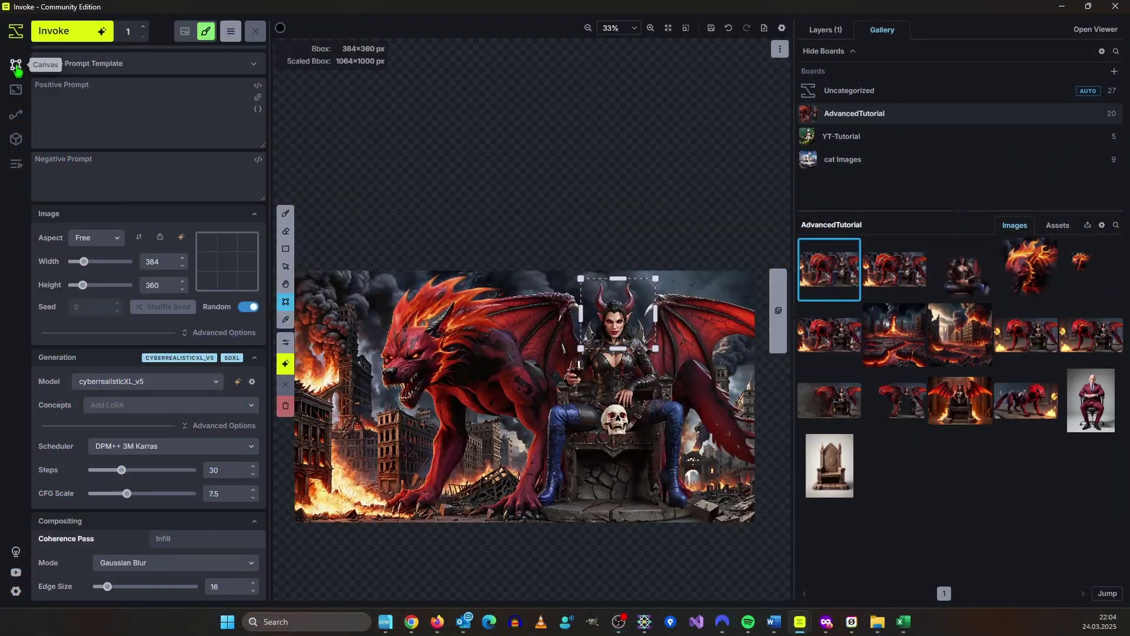
Step: Save the canvas to the gallery and place the generation box over her head
scroll(650, 171, down, 2)
mouse_move(853, 295)
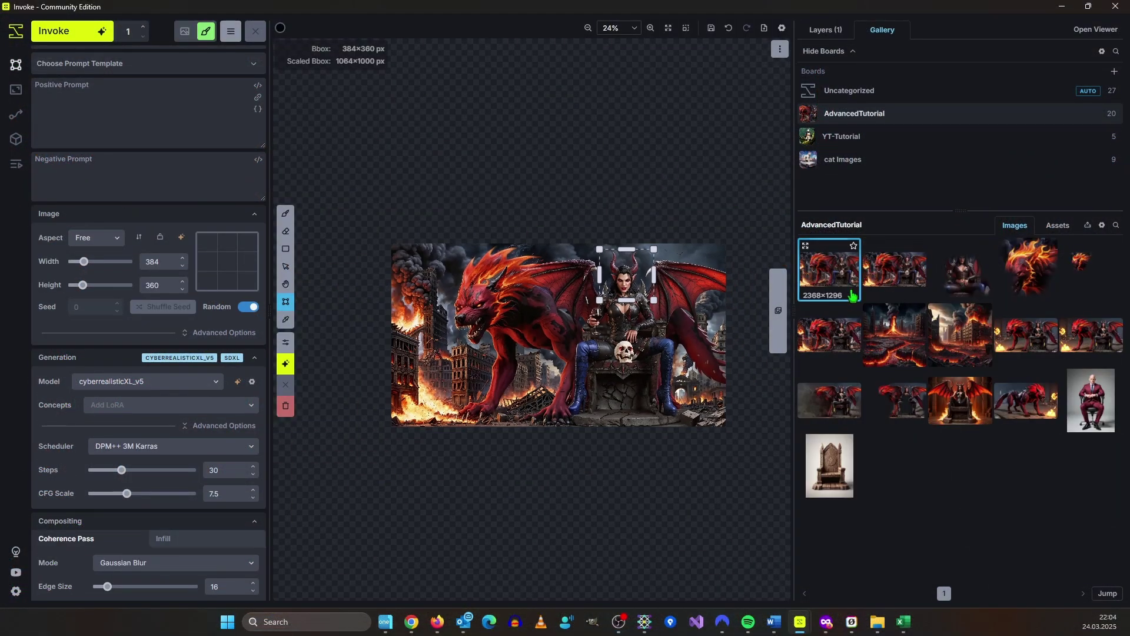
scroll(729, 195, up, 2)
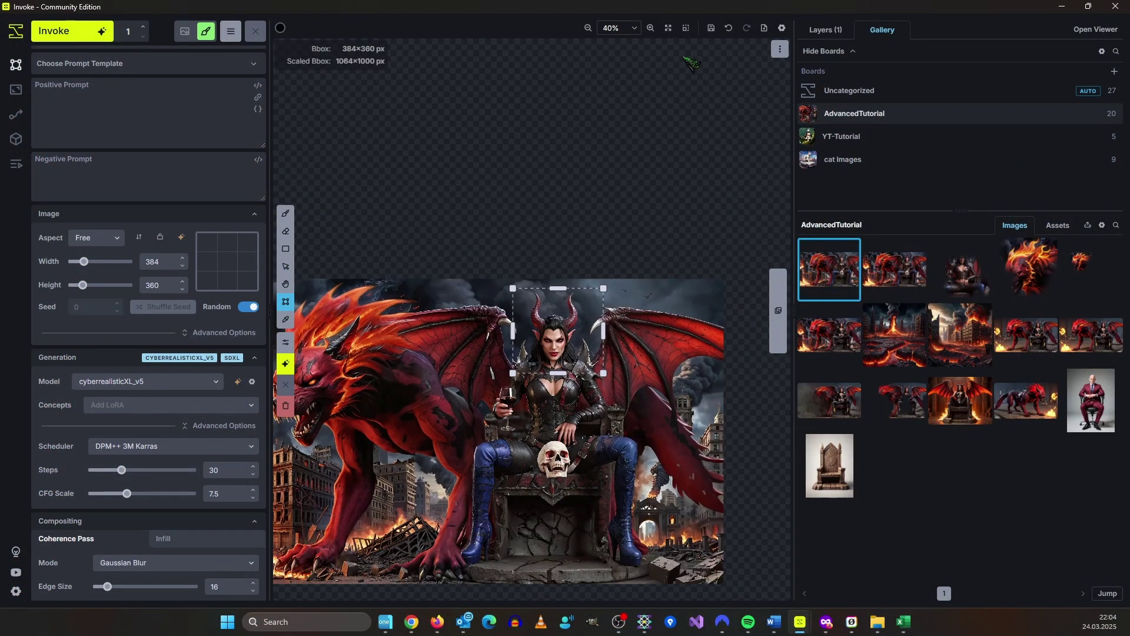
click(710, 33)
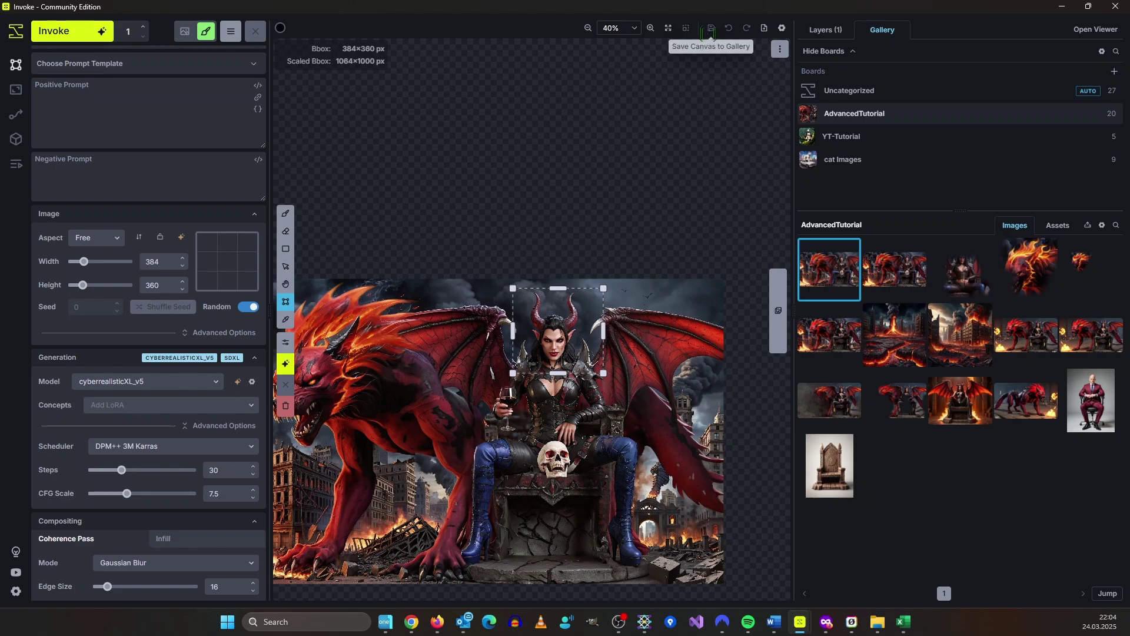
drag(563, 206, 658, 71)
drag(737, 187, 687, 210)
scroll(664, 213, up, 2)
scroll(665, 214, up, 5)
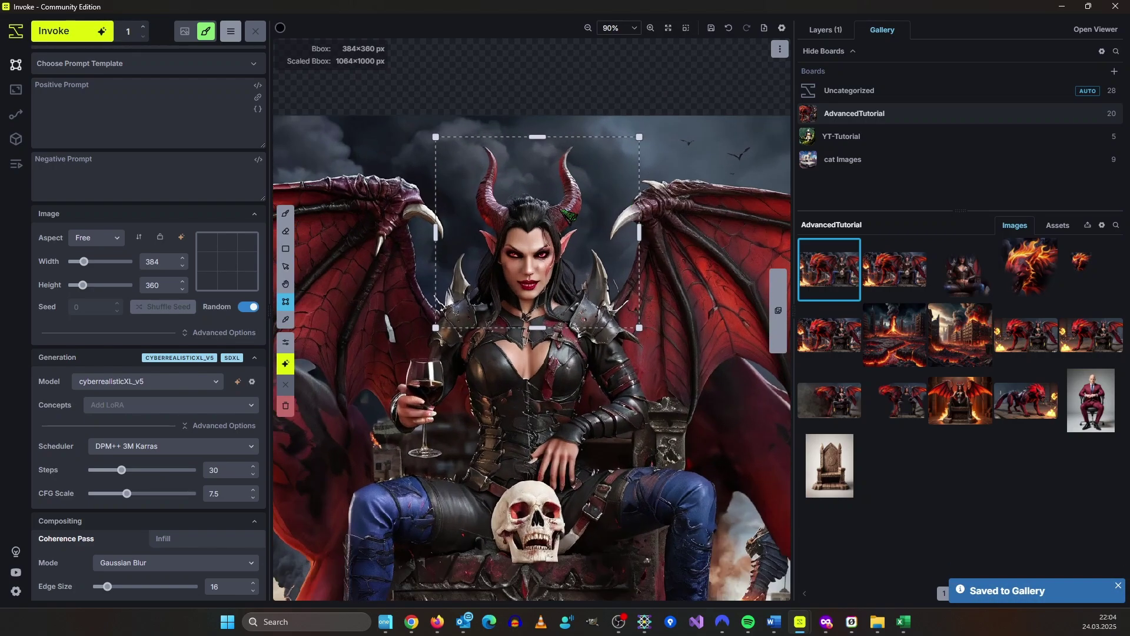
mouse_move(636, 270)
mouse_down()
mouse_move(618, 266)
mouse_move(634, 260)
mouse_up()
Step: Paint the Inpaint Mask layer over her head and face with a ~191 px brush
click(286, 213)
click(826, 29)
click(1025, 128)
key(bracketright)
key(bracketright)
key(bracketright)
key(bracketright)
mouse_move(574, 283)
mouse_down()
mouse_move(559, 183)
mouse_move(612, 165)
mouse_up()
Step: Write the female succubus prompt ending 'dark eyeshadow, red glowing eyes' and set denoising strength 0.5
click(183, 124)
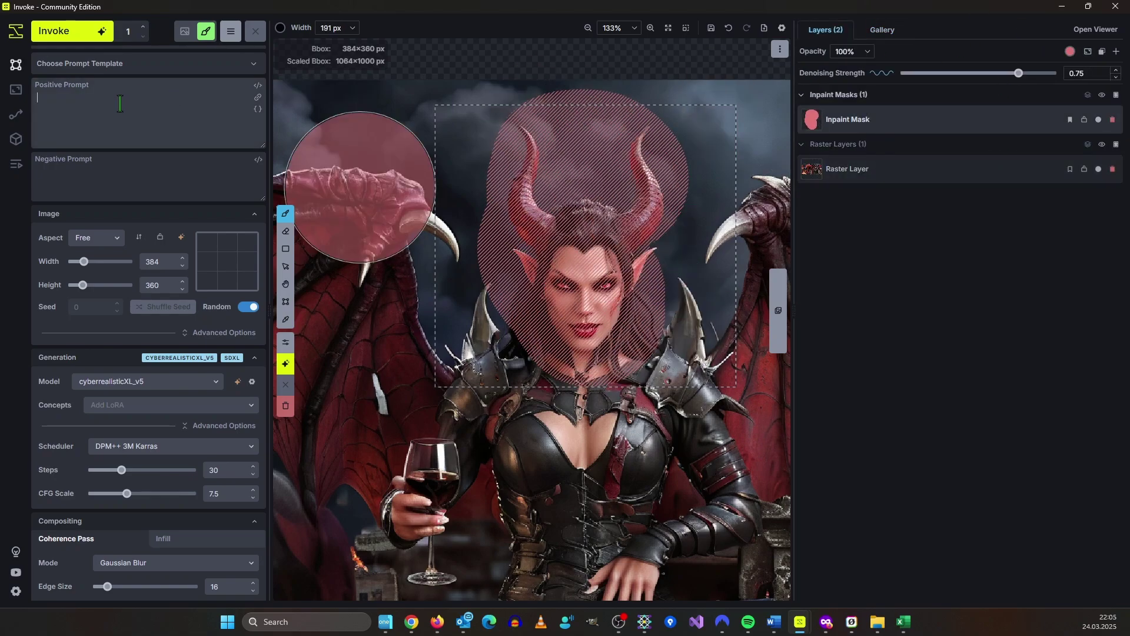
text(female succubus, highly detailed, smirk, looking)
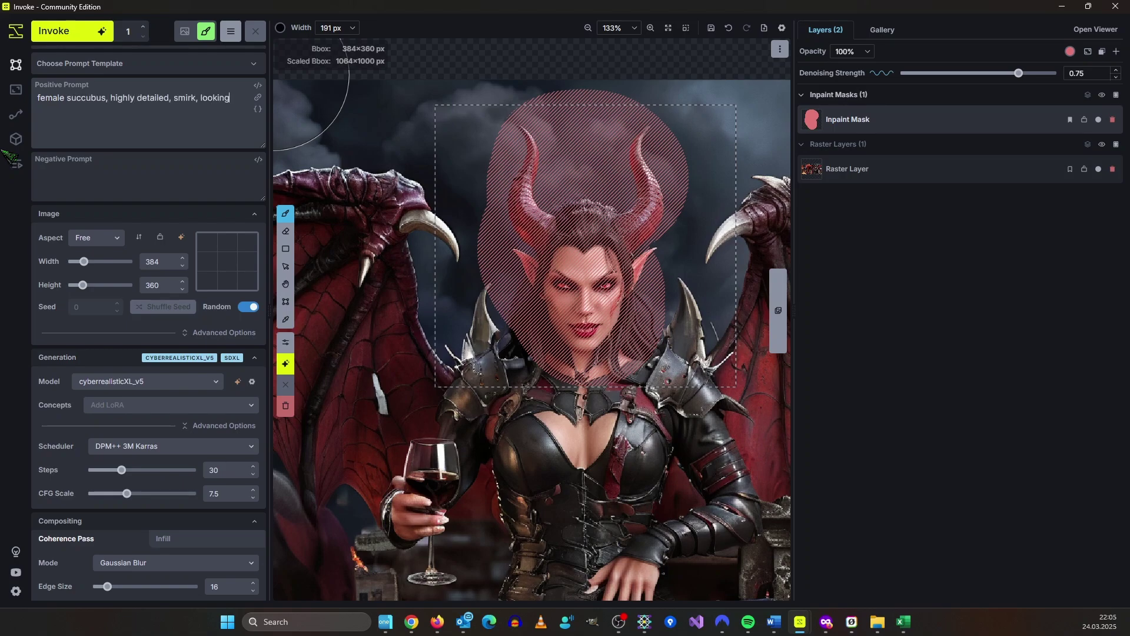
text(at viewer, starring, dark eyeshadow, red glowing eyes)
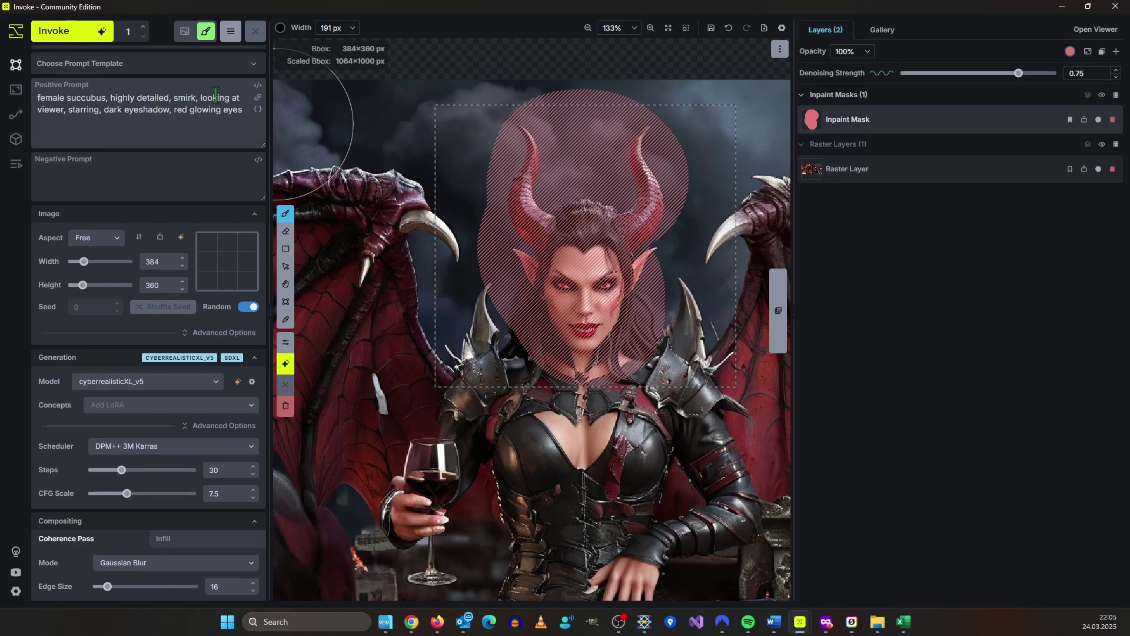
scroll(163, 479, down, 3)
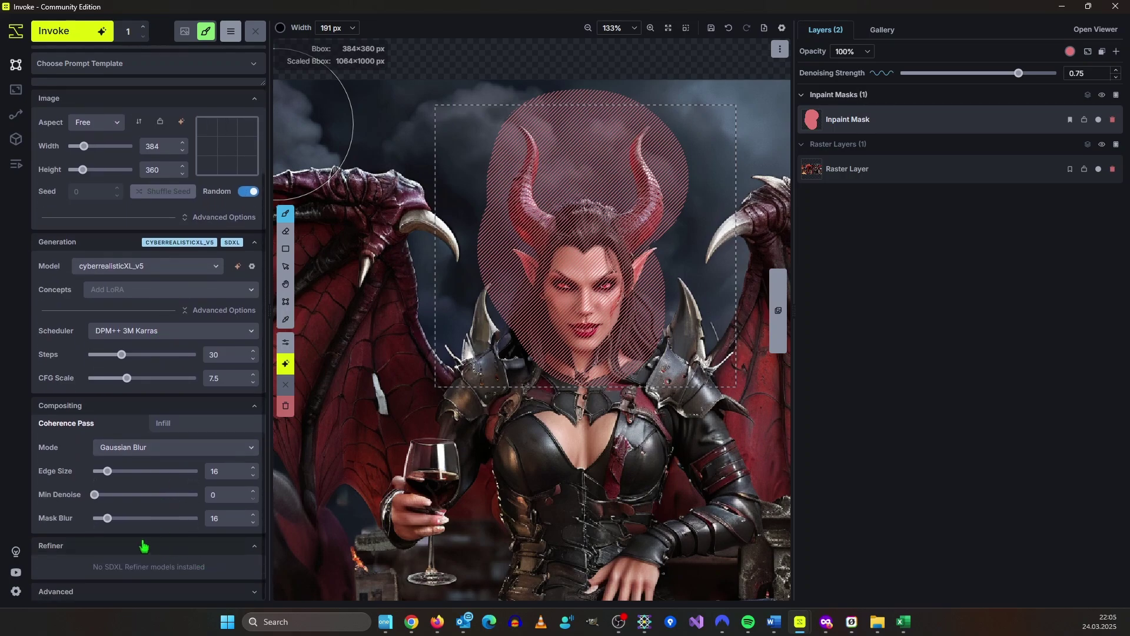
scroll(143, 544, up, 3)
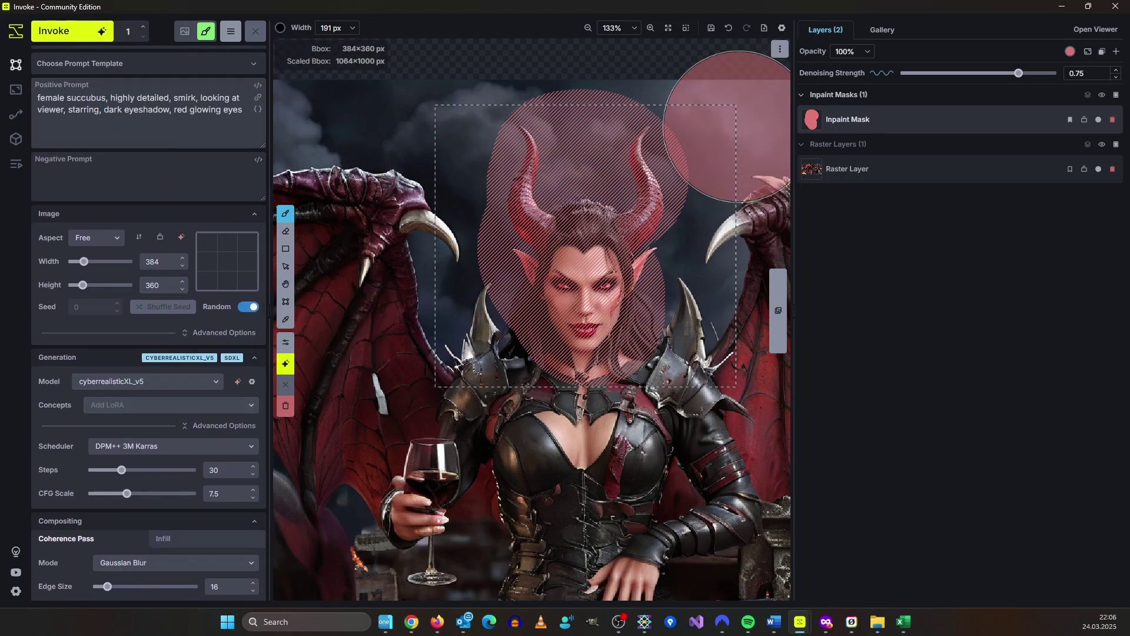
click(980, 74)
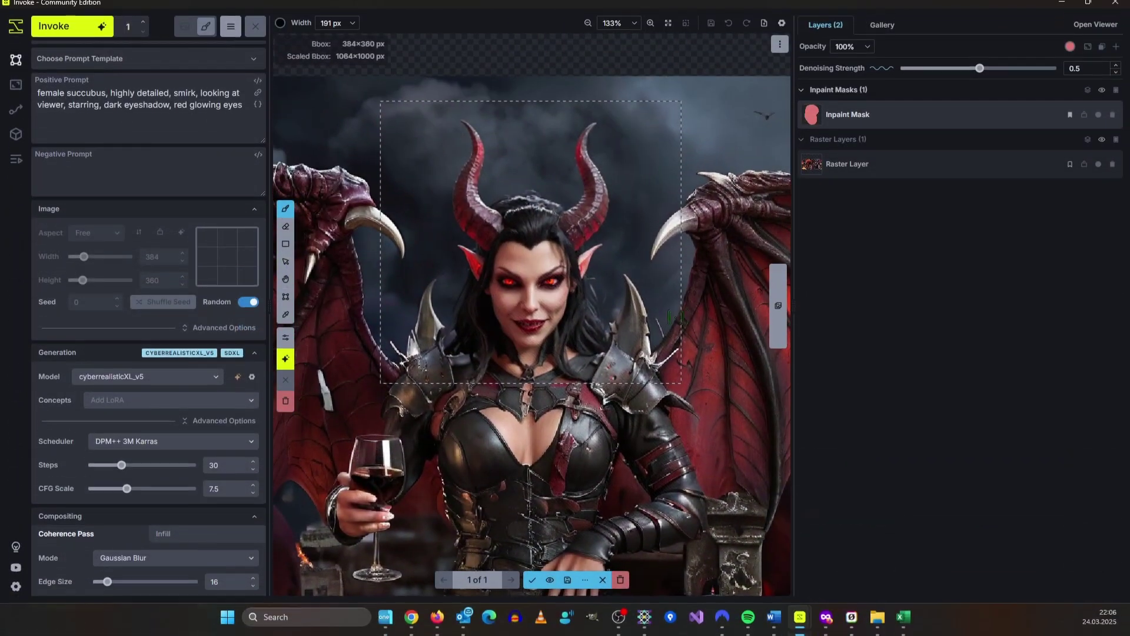
Step: Lower the denoising strength to 0.4 with the face area framed
scroll(638, 327, down, 3)
scroll(639, 327, up, 5)
scroll(638, 326, down, 6)
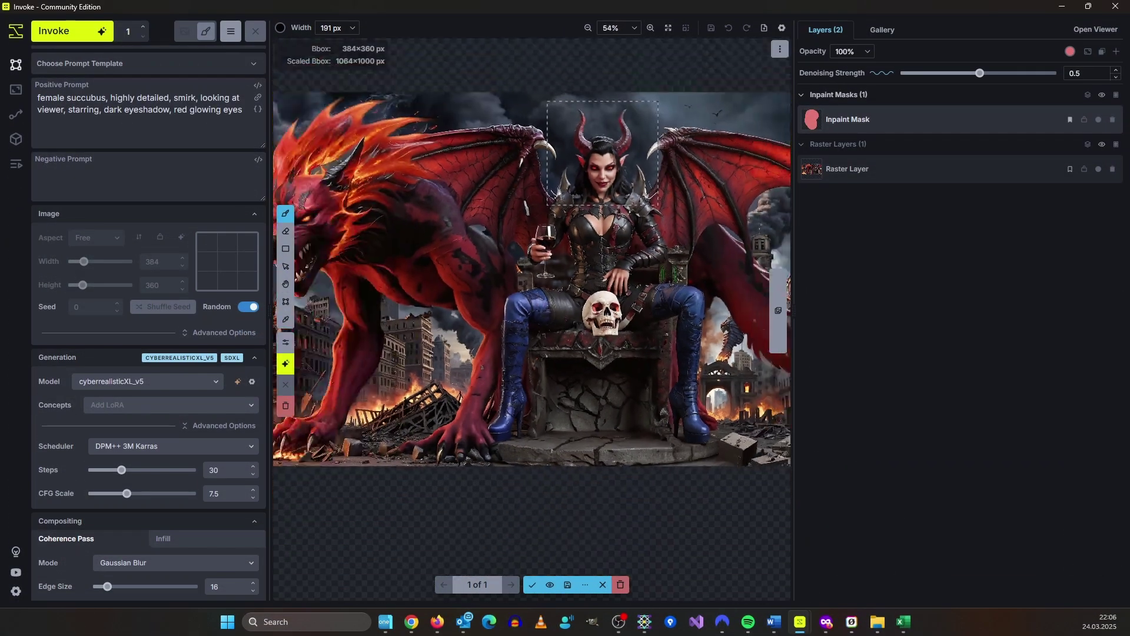
scroll(784, 263, up, 4)
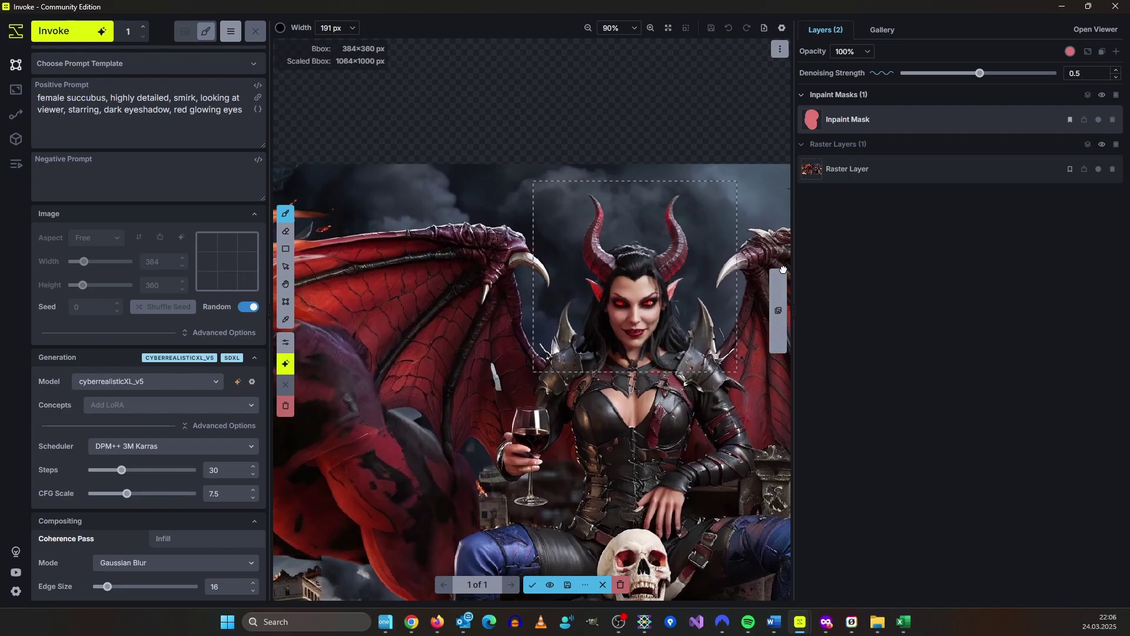
click(965, 73)
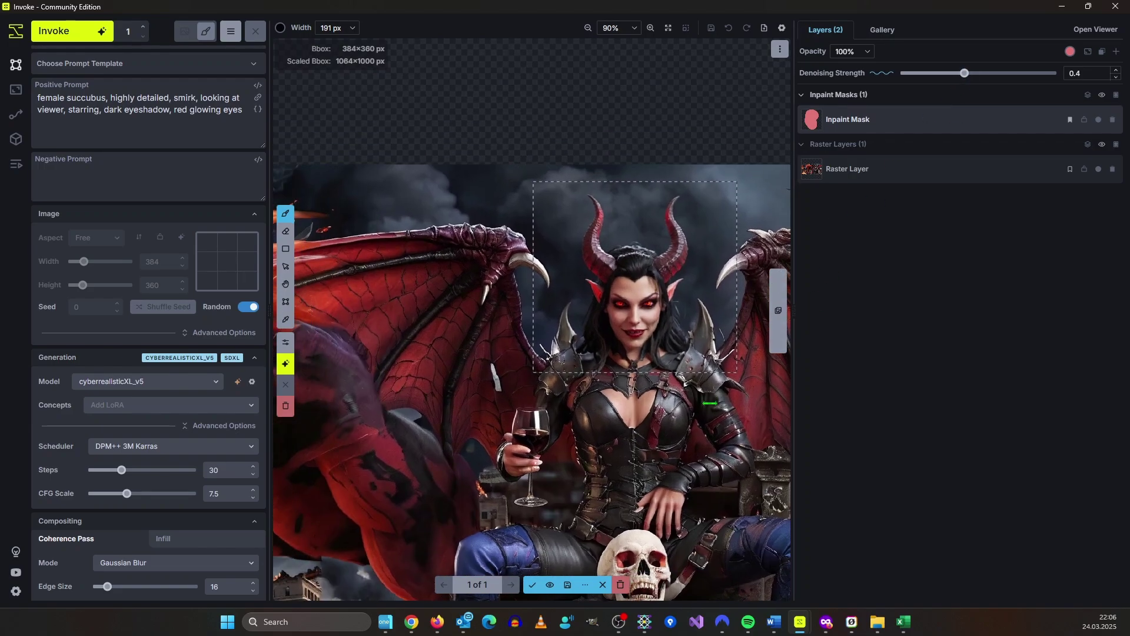
scroll(710, 403, up, 3)
scroll(662, 365, up, 5)
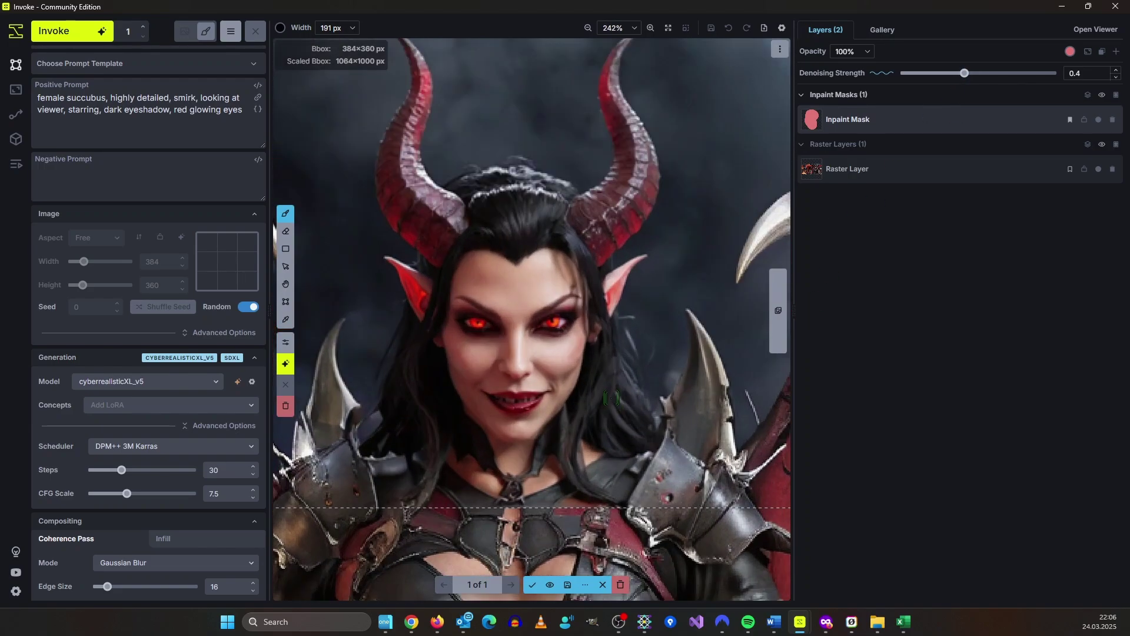
scroll(594, 272, down, 4)
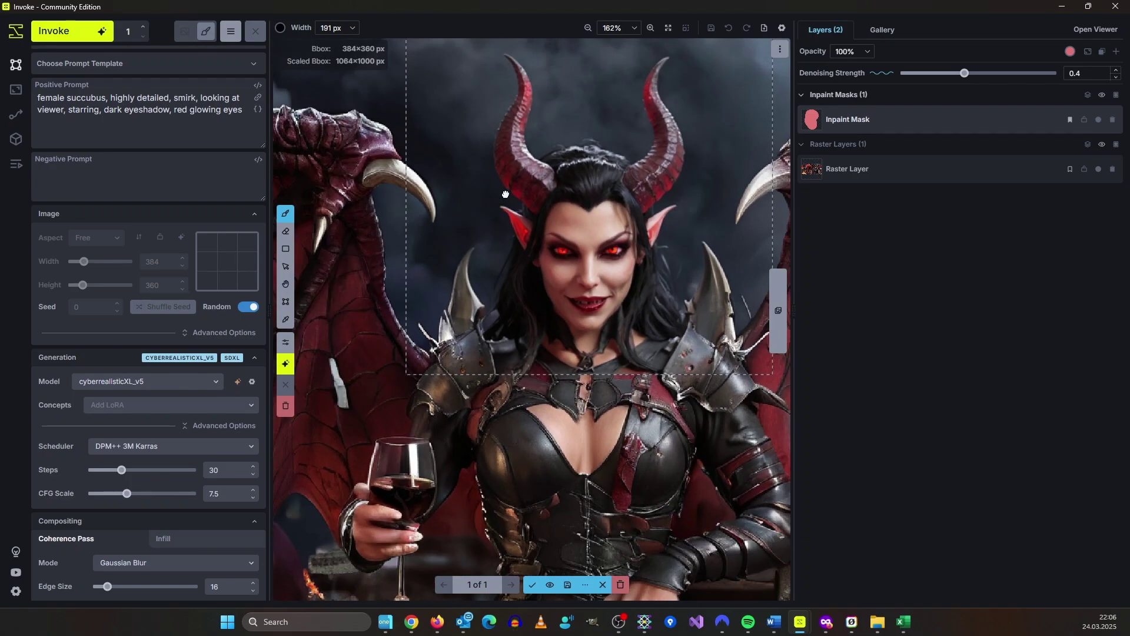
drag(505, 195, 506, 237)
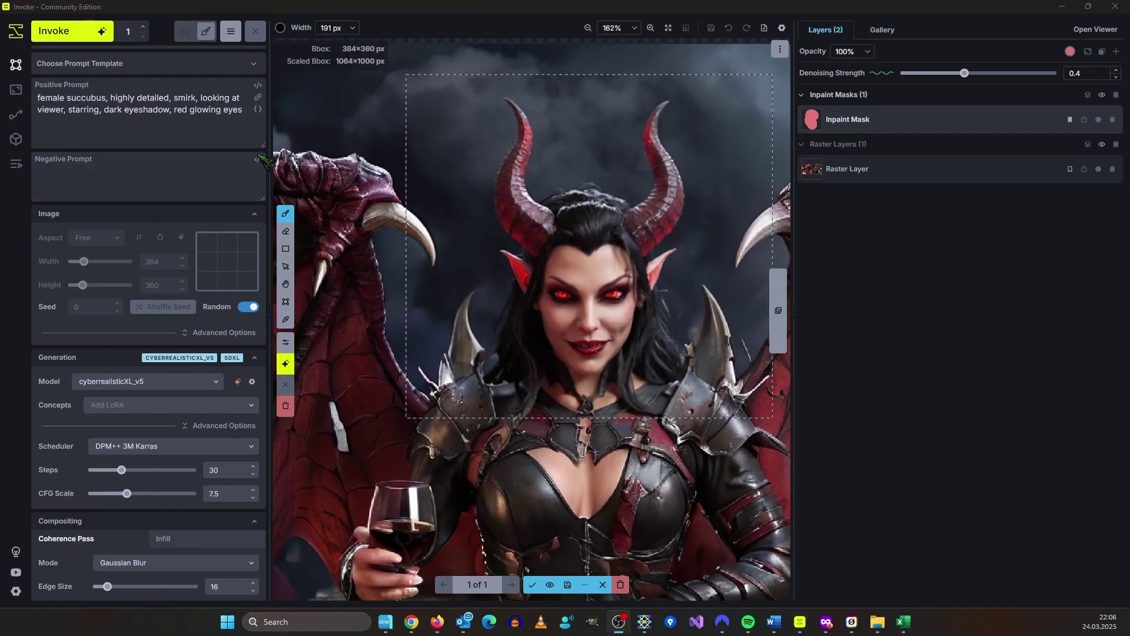
Step: Add quality-tag triggers to the negative prompt and masterpiece to the positive, then generate
click(258, 159)
click(118, 328)
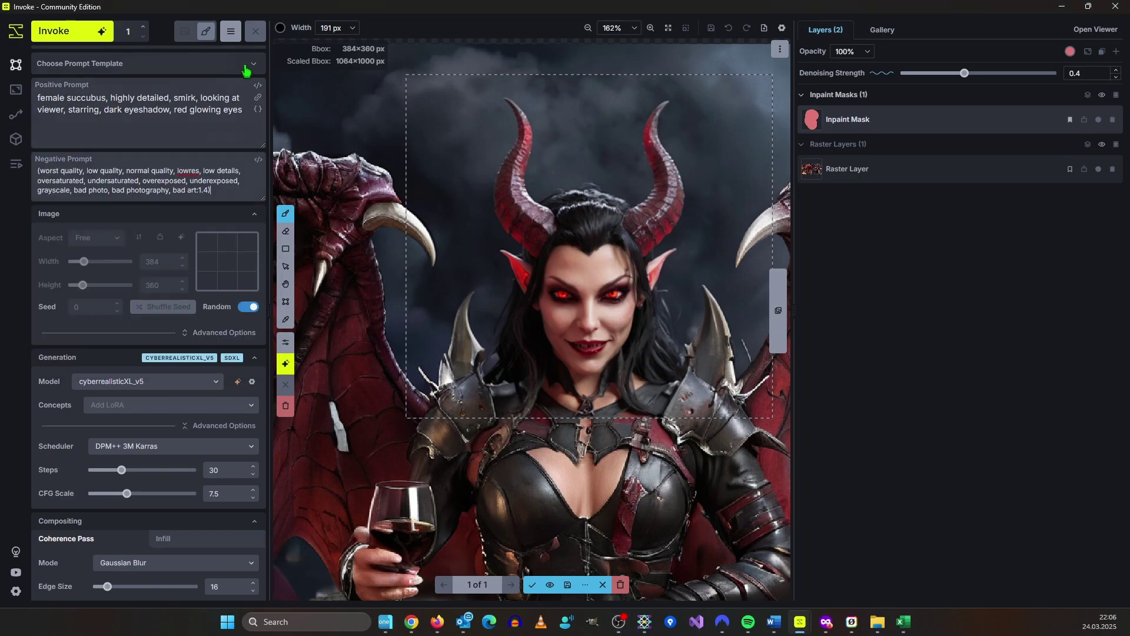
click(258, 159)
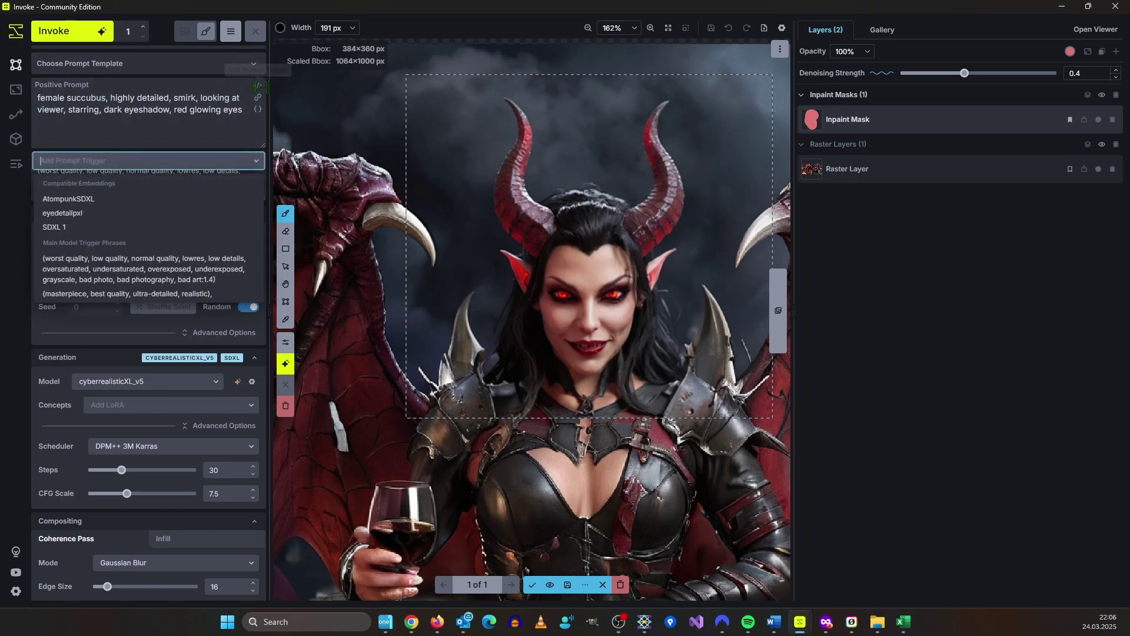
click(141, 293)
key(ctrl+Return)
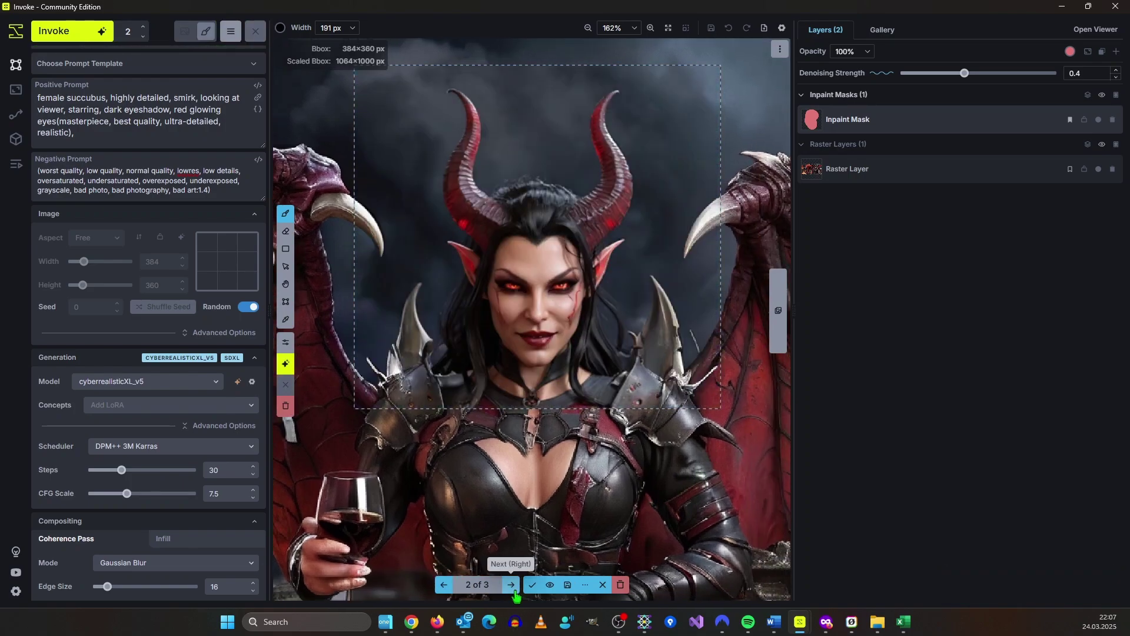
Step: View the third of three face variants and zoom in to inspect it
click(514, 590)
scroll(533, 311, down, 5)
scroll(577, 404, down, 4)
scroll(574, 471, up, 2)
drag(589, 347, 588, 197)
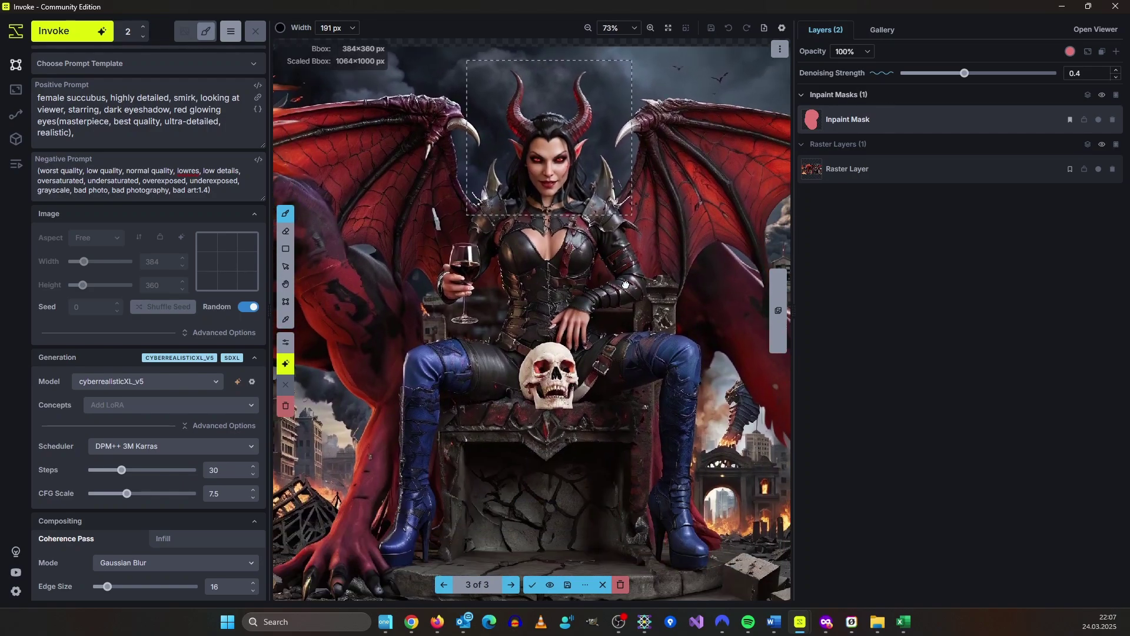
drag(587, 197, 675, 201)
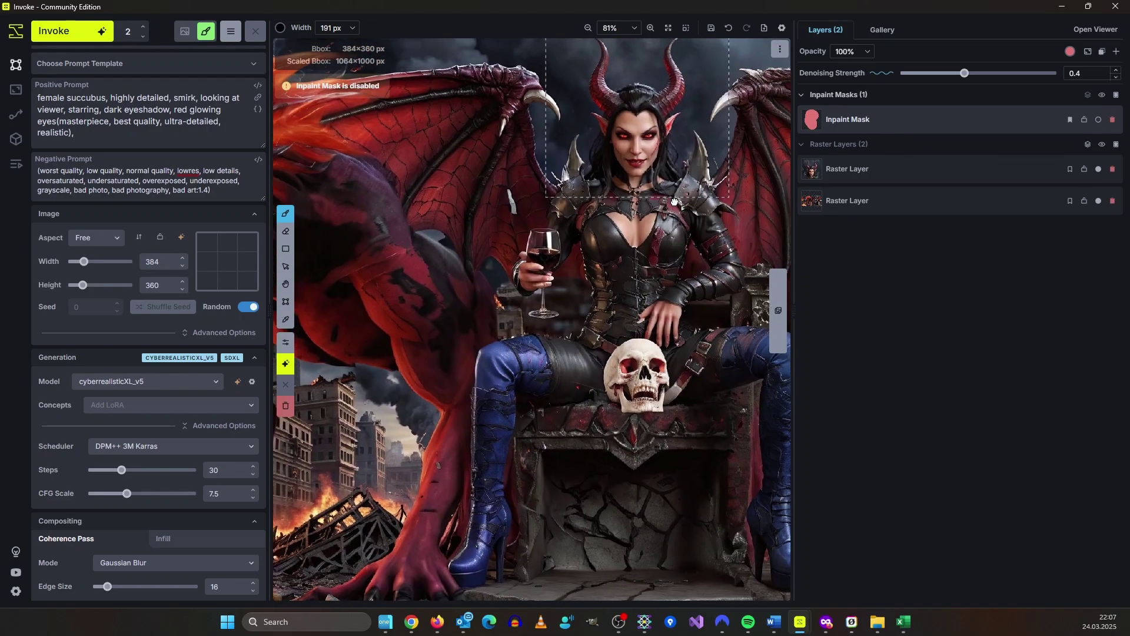
scroll(675, 202, down, 5)
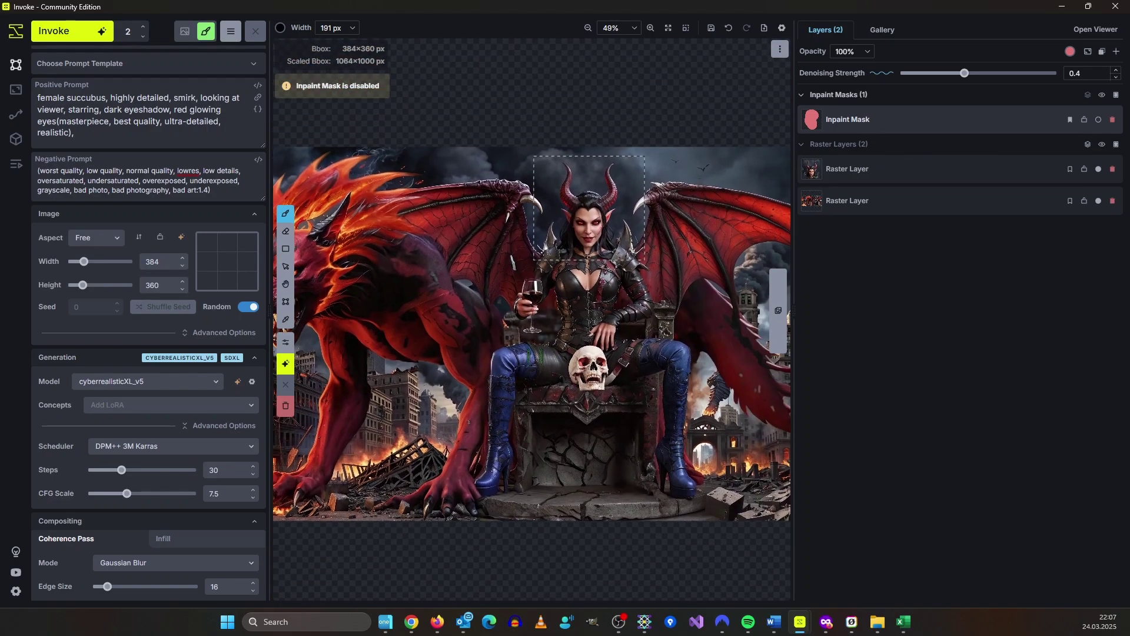
scroll(522, 278, up, 10)
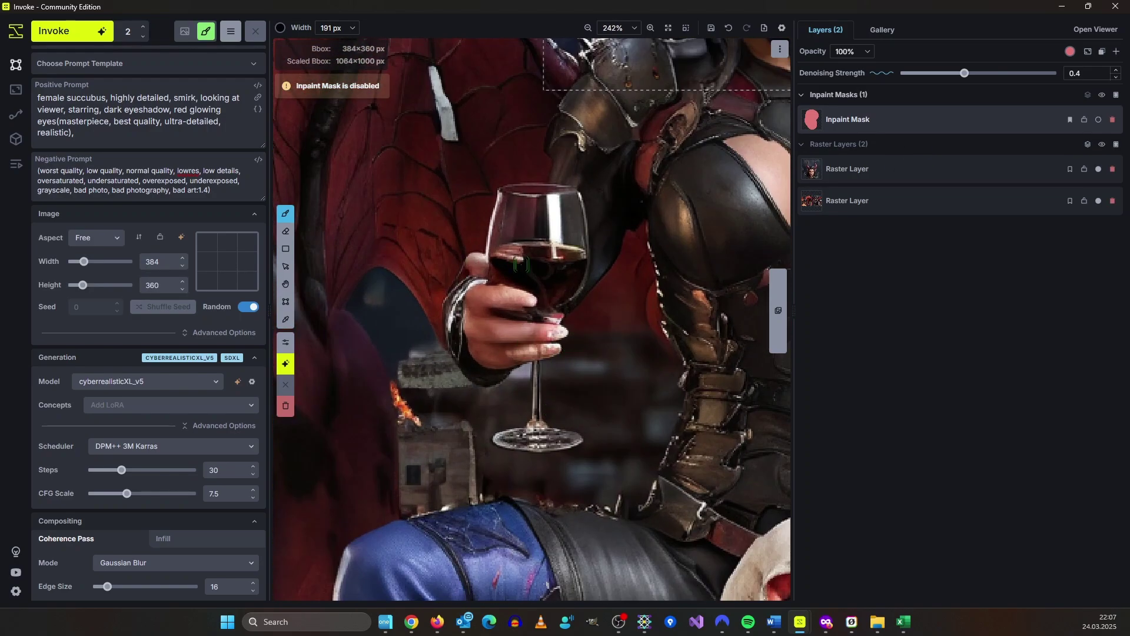
scroll(488, 319, down, 6)
scroll(472, 259, up, 7)
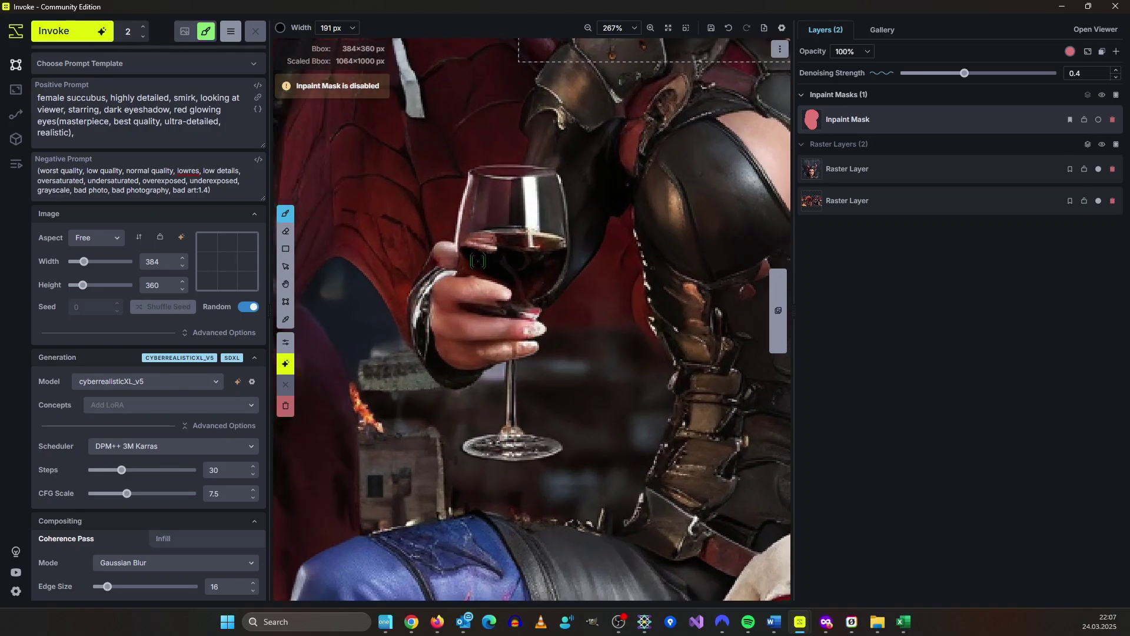
scroll(494, 262, down, 10)
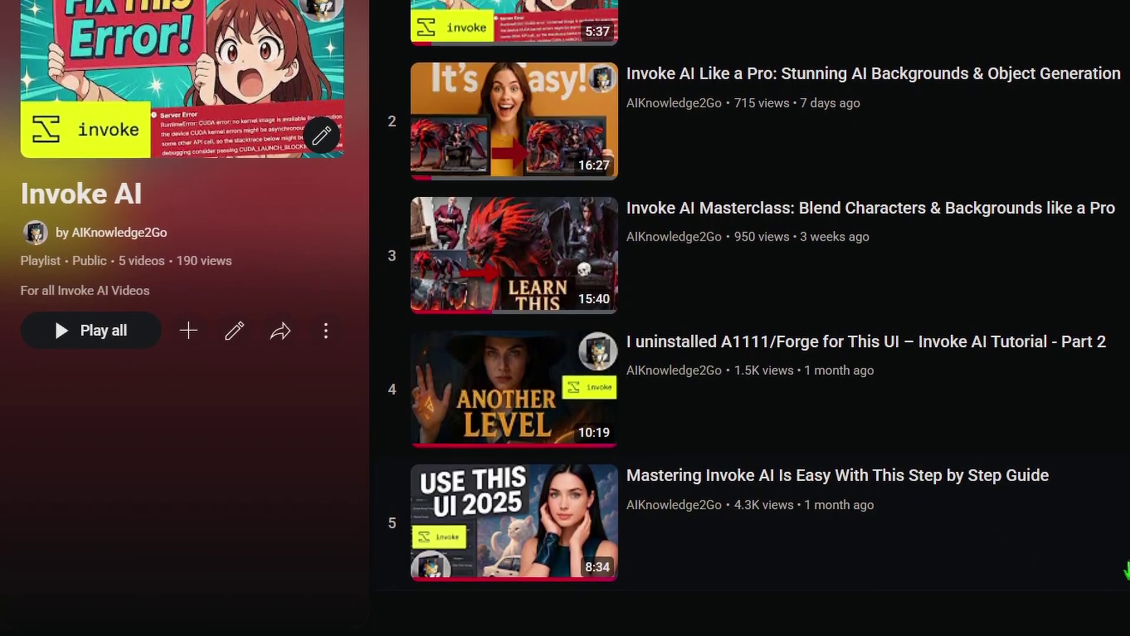
Step: Scroll the Invoke AI playlist up to its first video, the RTX 50 Series Cuda fix
scroll(1128, 553, up, 1)
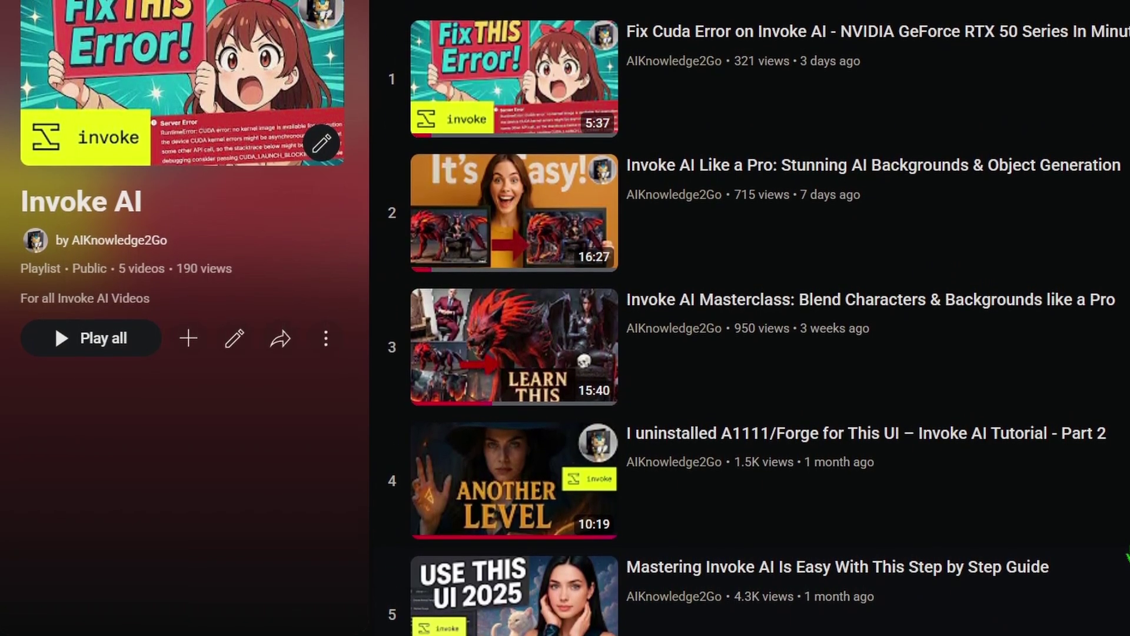
scroll(1129, 554, up, 1)
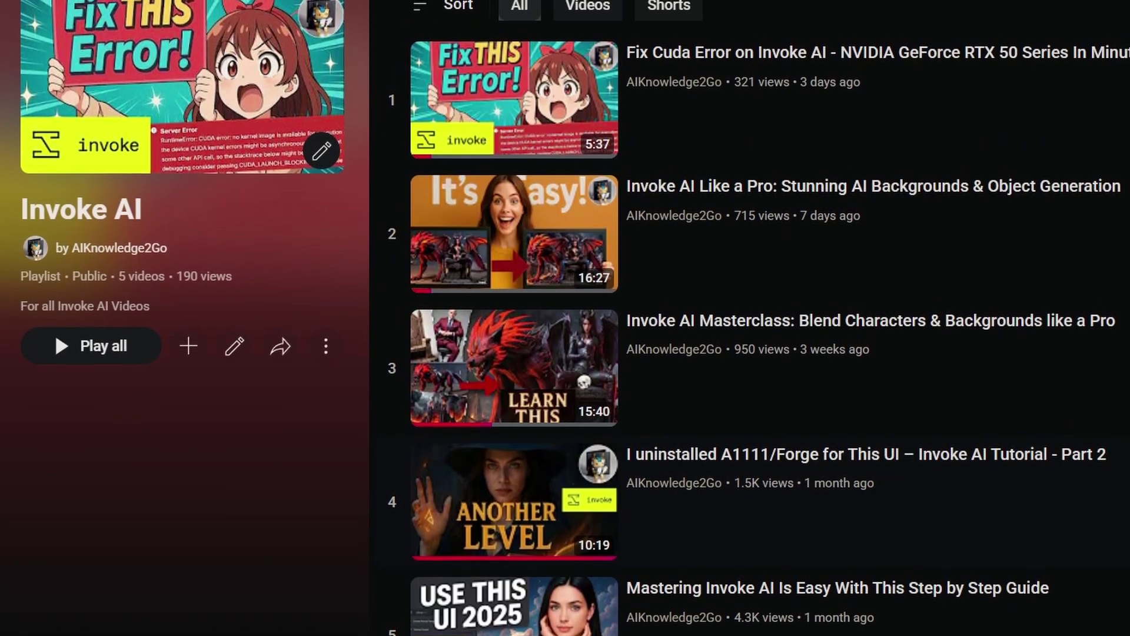